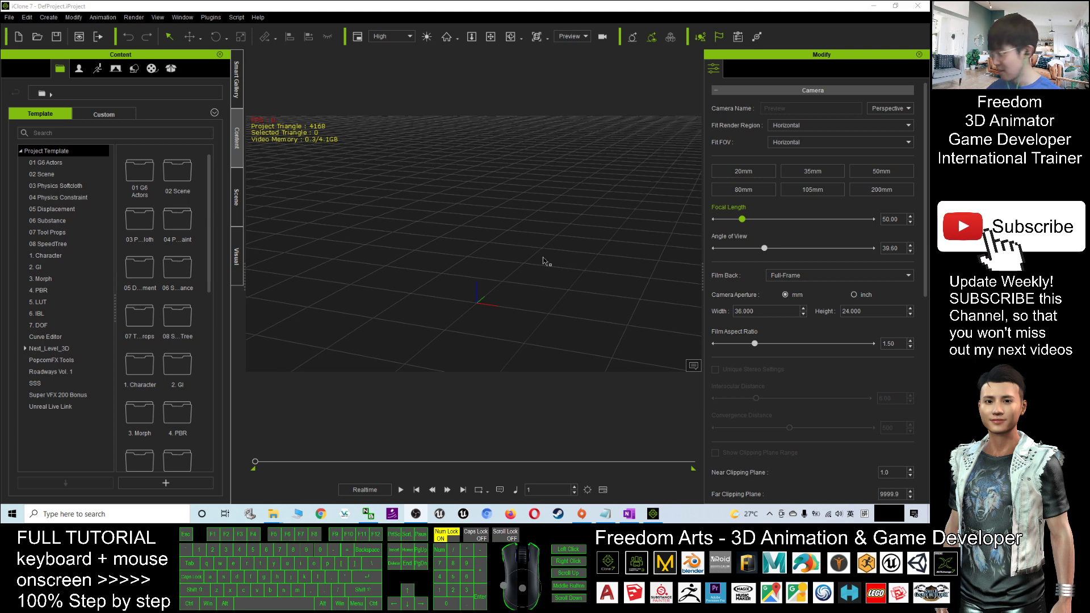
- Drag the Christian avatar from Actor > Avatar > 00_CC Character into the viewport
click(45, 163)
click(159, 162)
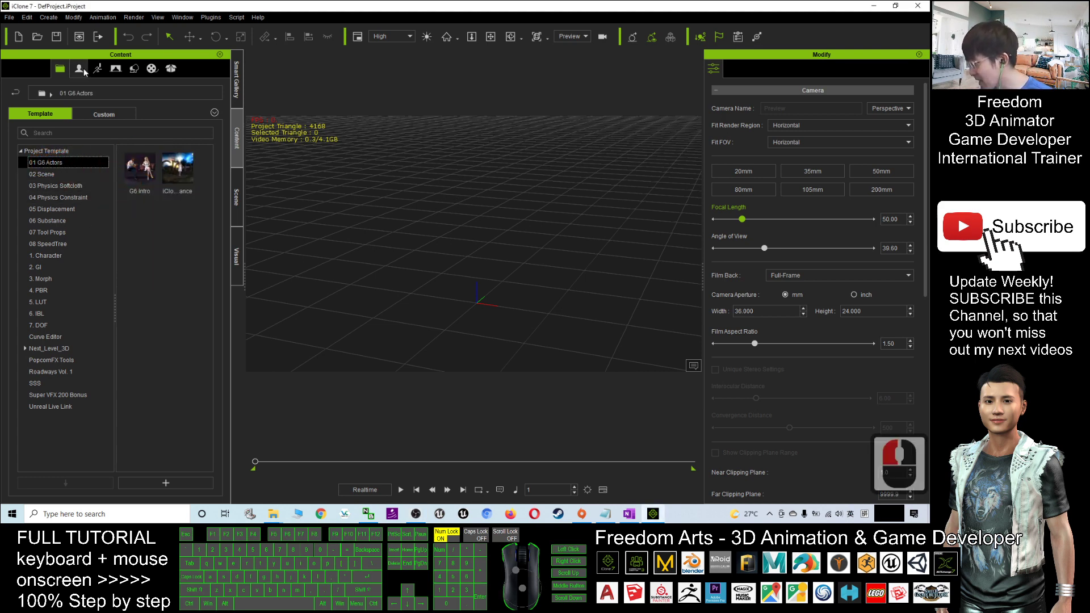
click(79, 69)
click(34, 163)
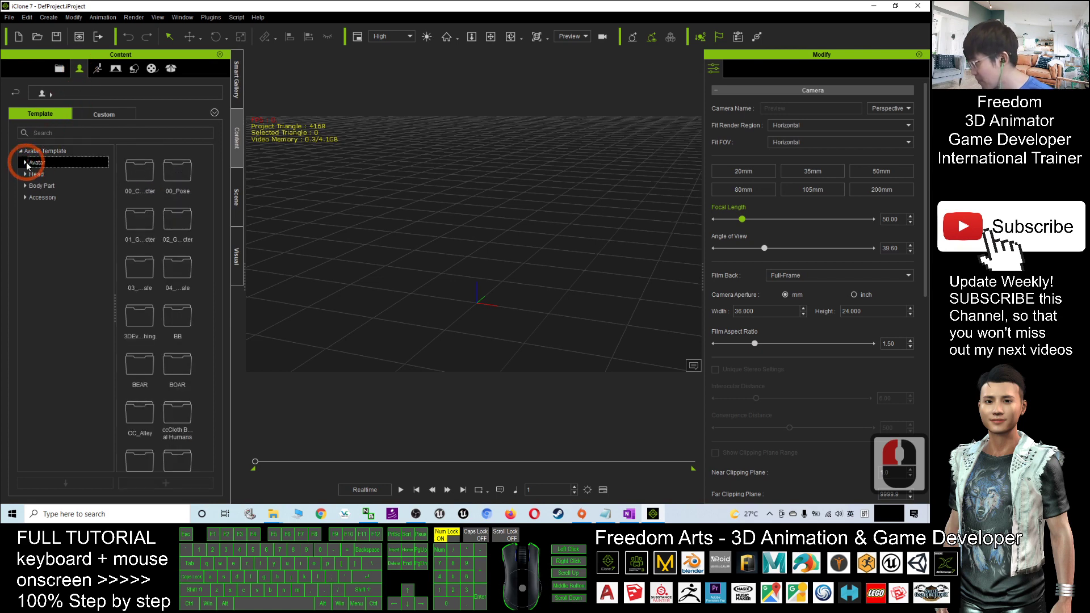
double_click(31, 163)
click(59, 174)
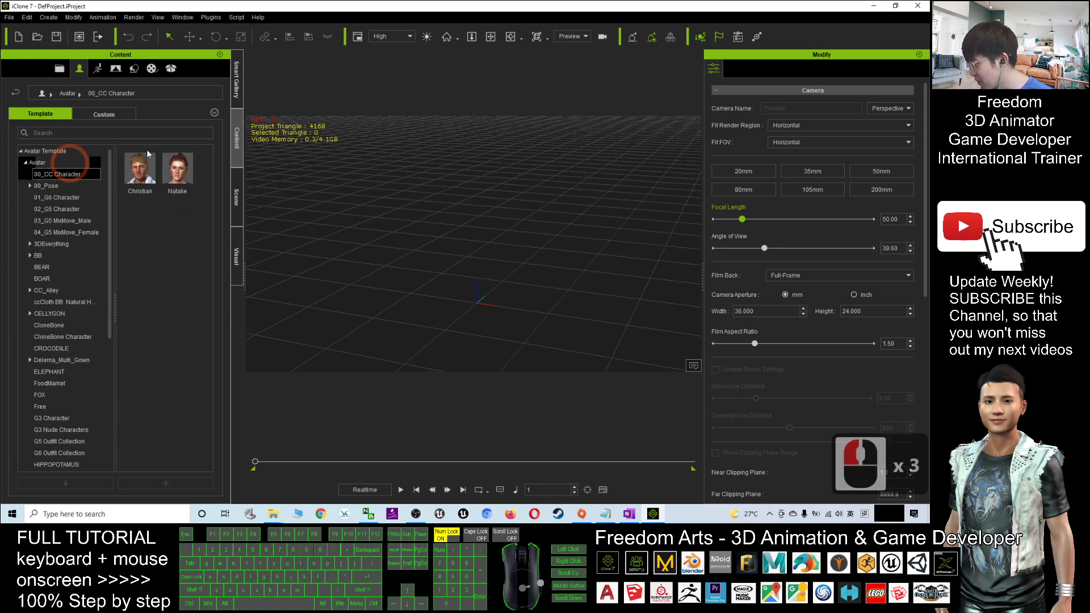
drag(140, 171, 443, 233)
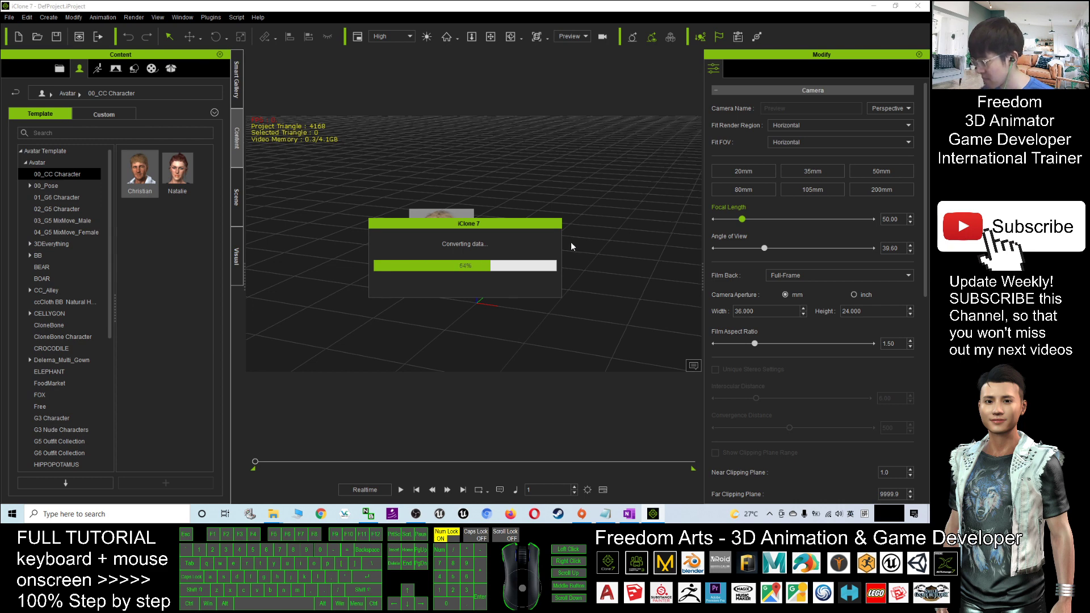
- Apply the 2.Male Hold_Gun_Break_Door motion to Christian, preview it, and return to frame 1
double_click(455, 195)
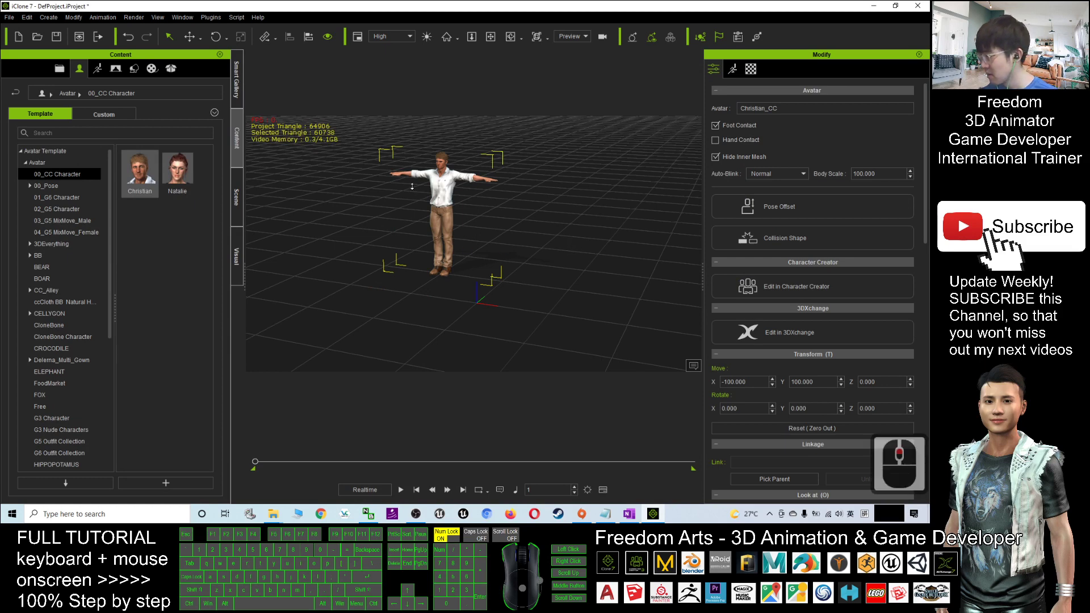
double_click(454, 196)
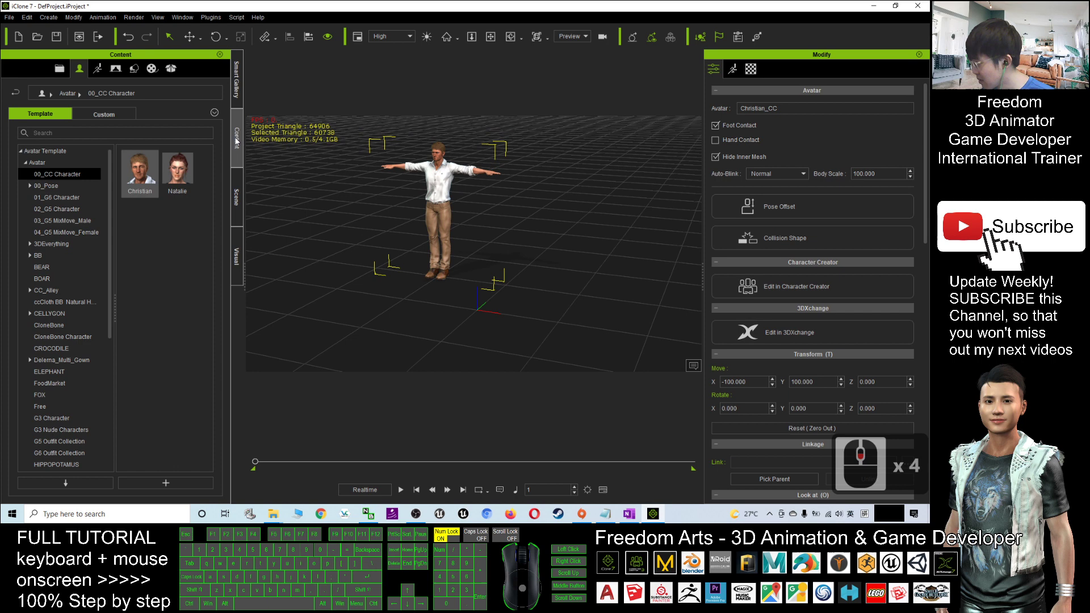
click(99, 68)
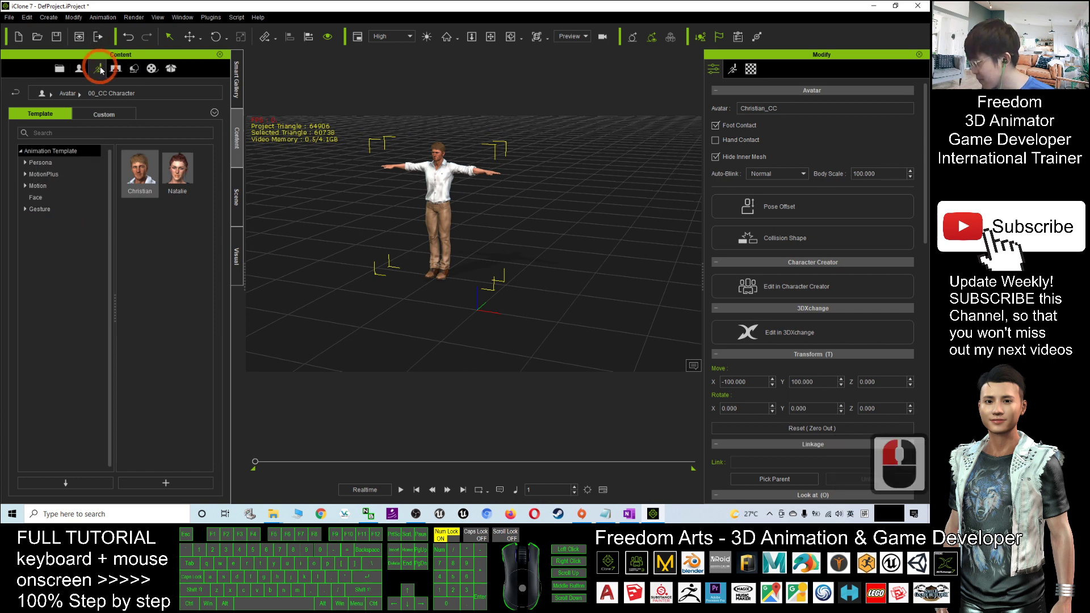
click(99, 69)
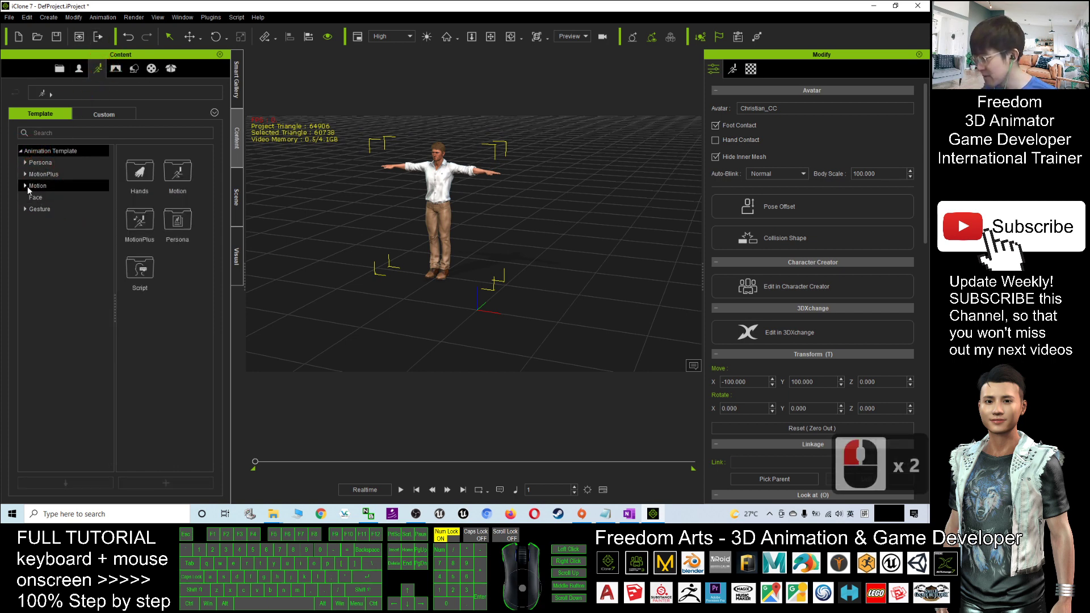
click(26, 187)
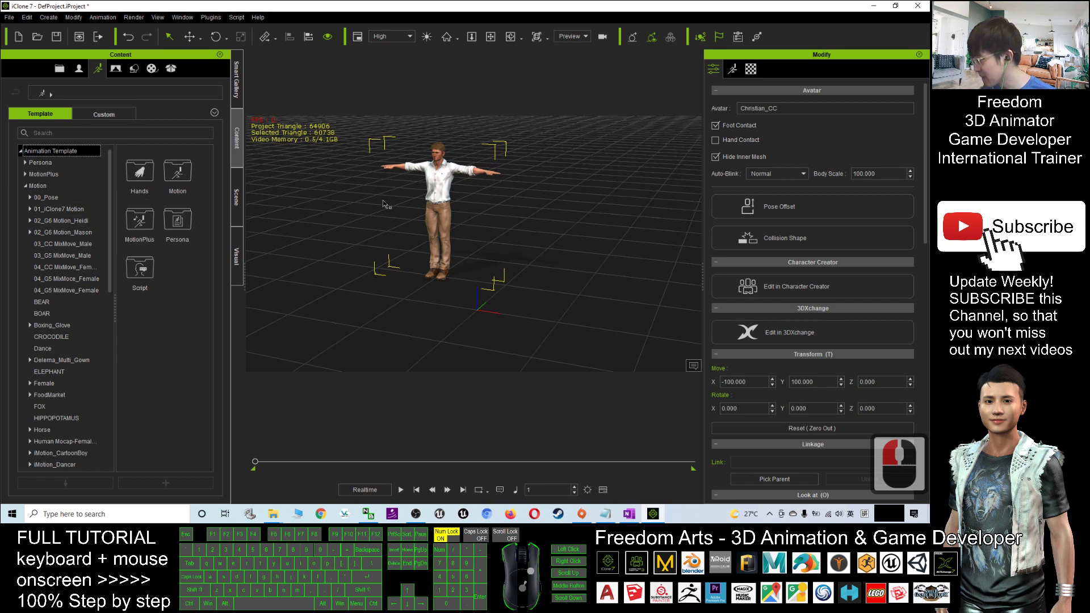
click(30, 209)
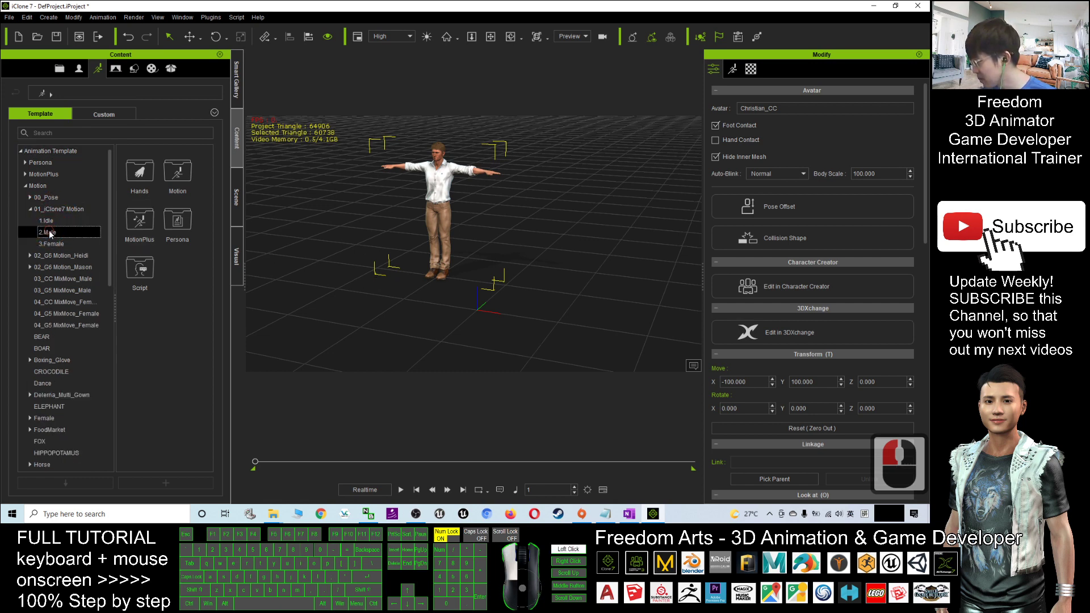
double_click(47, 232)
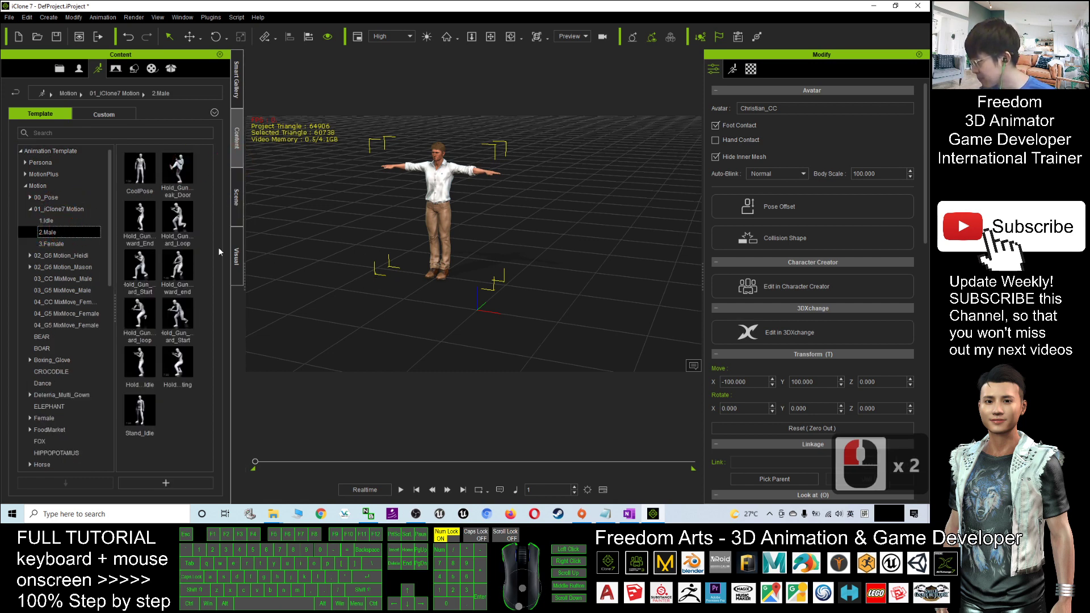
drag(187, 176, 347, 234)
click(401, 490)
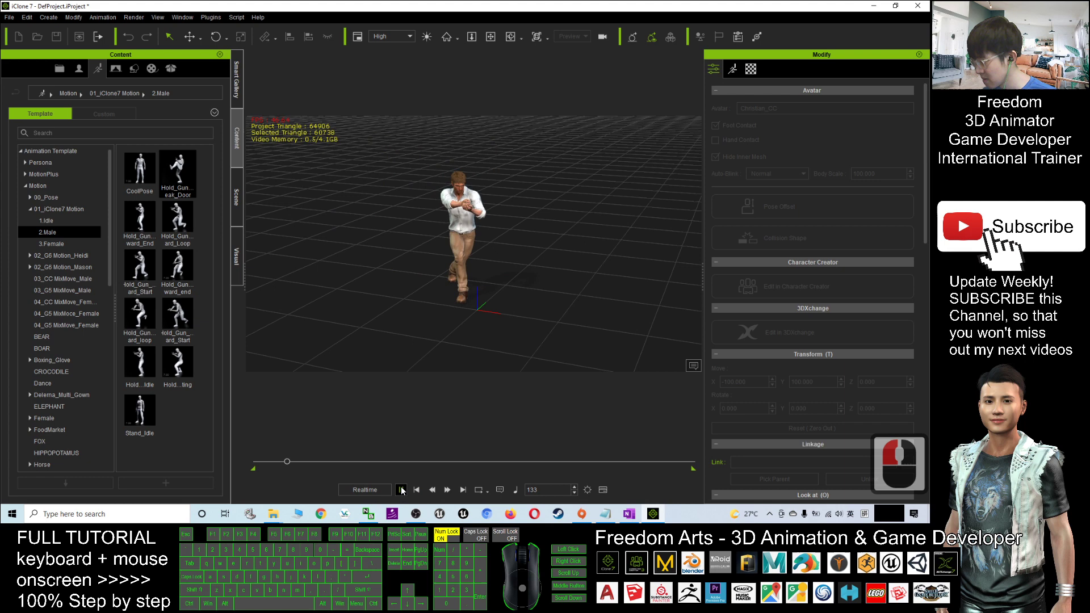
click(417, 490)
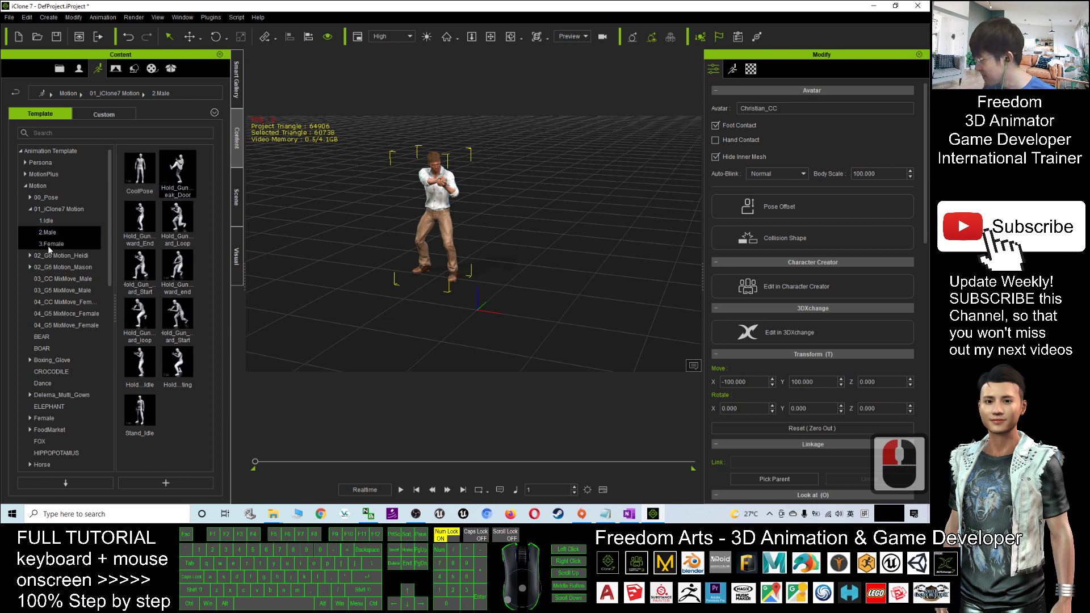
- Place Box_001 from Set > Prop > 3D Blocks into the scene beside Christian
click(134, 69)
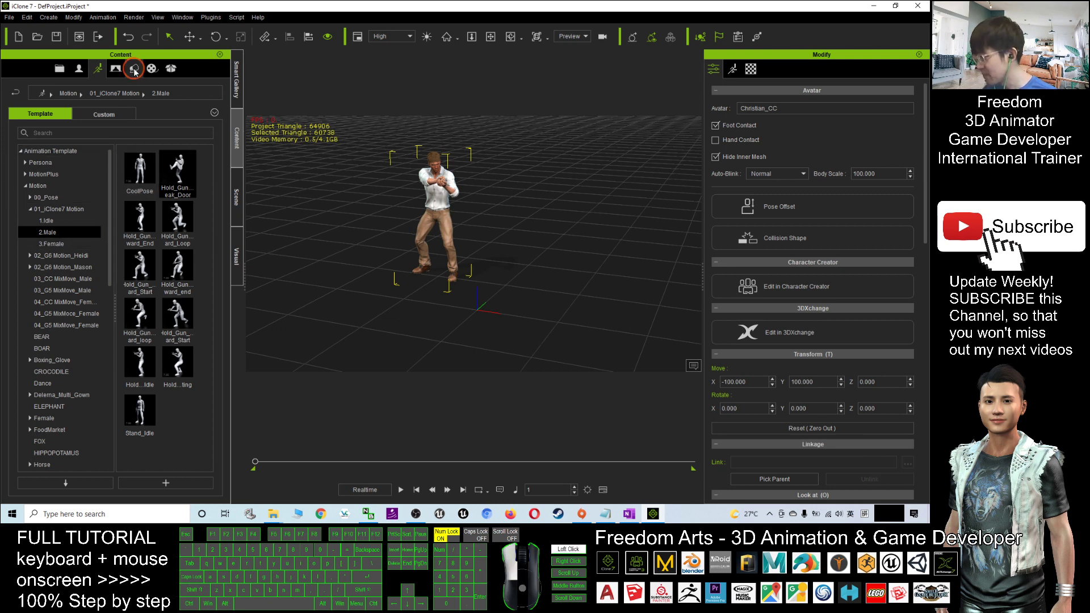
click(134, 70)
click(43, 163)
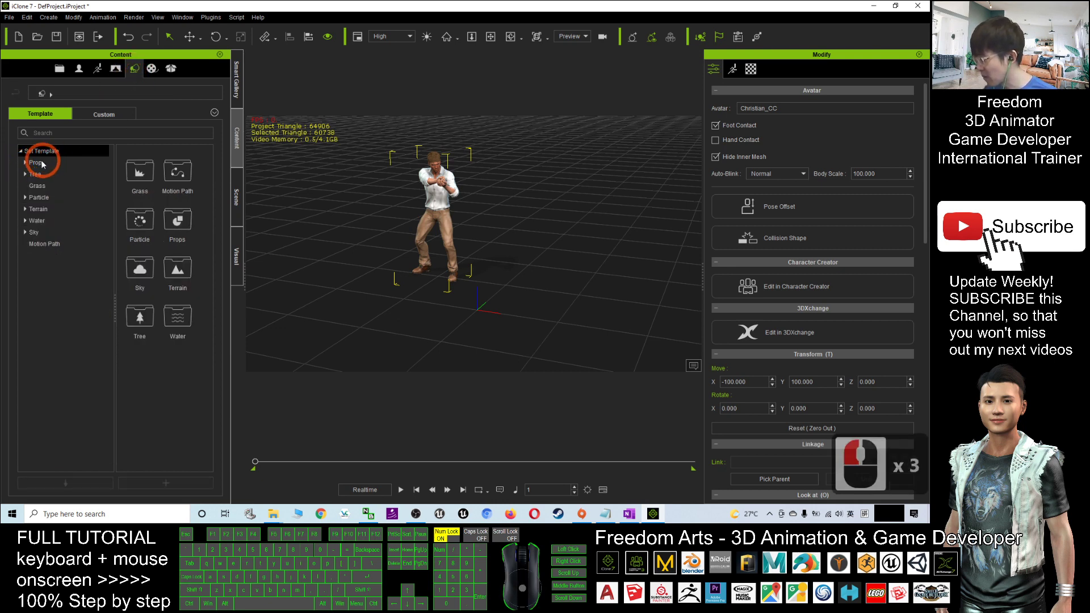
click(42, 163)
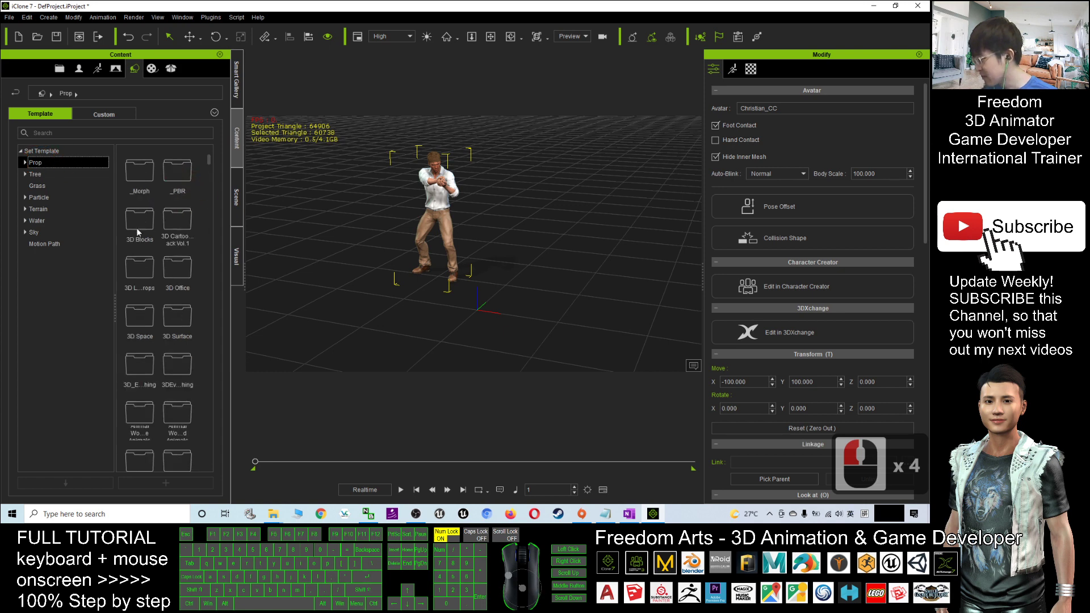
double_click(32, 164)
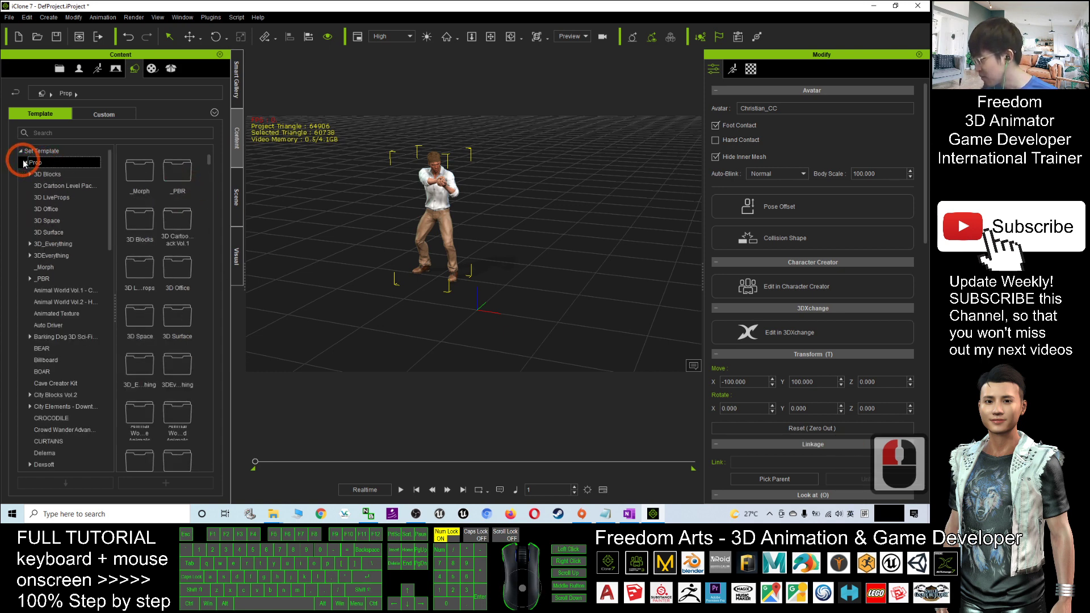
click(30, 174)
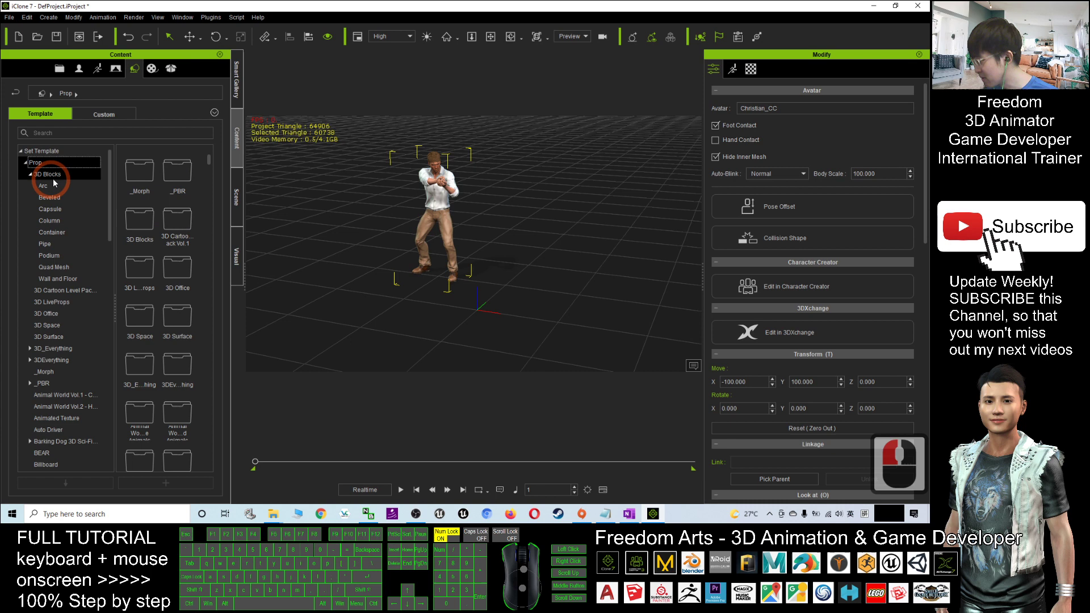
click(208, 171)
drag(208, 172, 194, 281)
drag(139, 319, 571, 298)
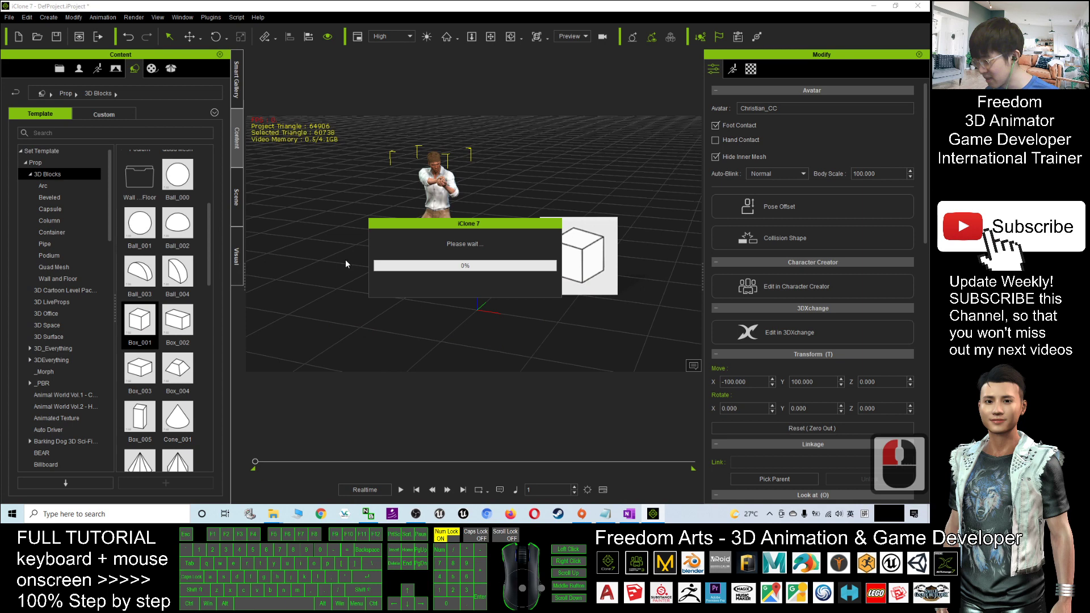
- Add Cone_001 from the 3D Blocks library to the scene beside the character
scroll(187, 349, down, 5)
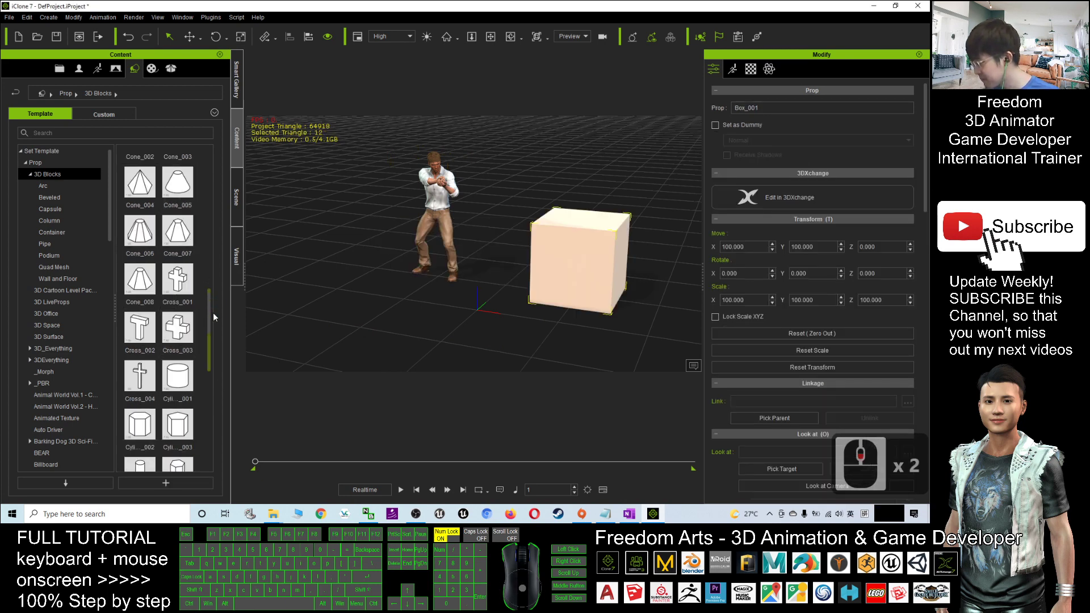
drag(209, 299, 216, 400)
click(210, 275)
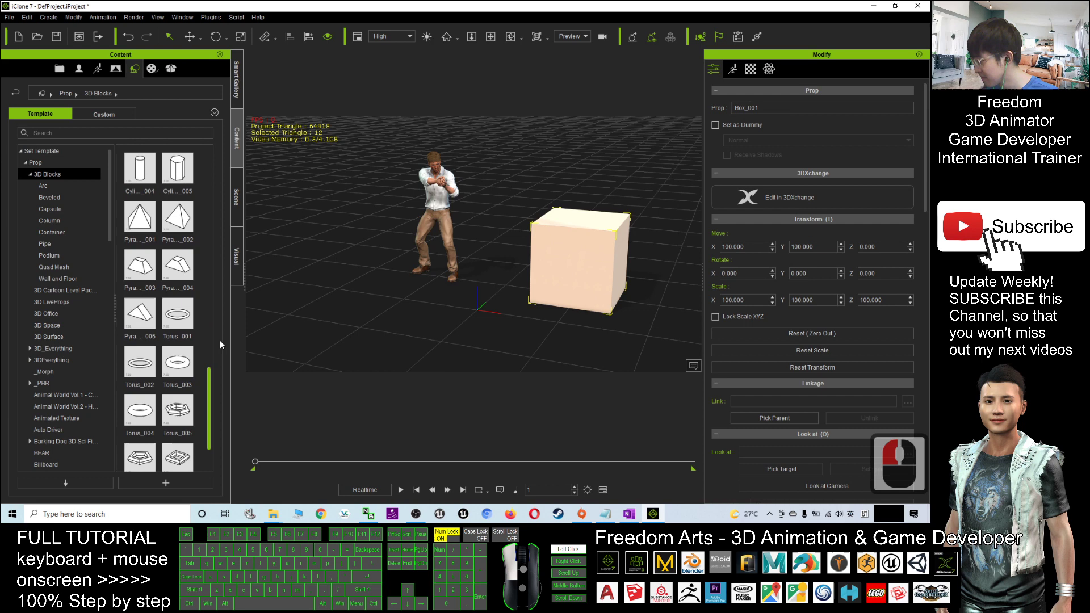
scroll(220, 339, up, 10)
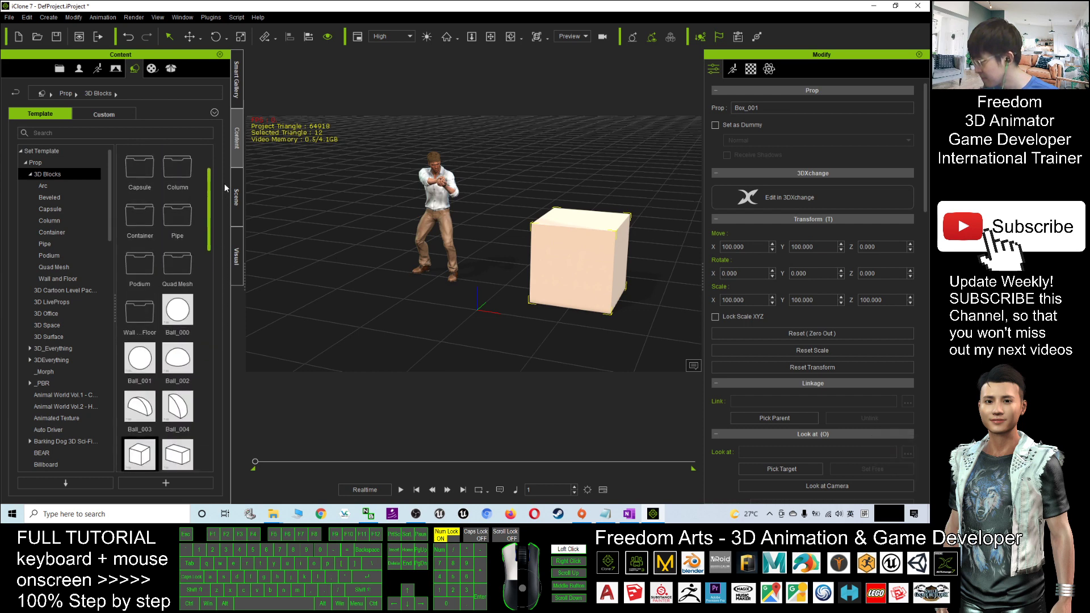
scroll(224, 191, down, 3)
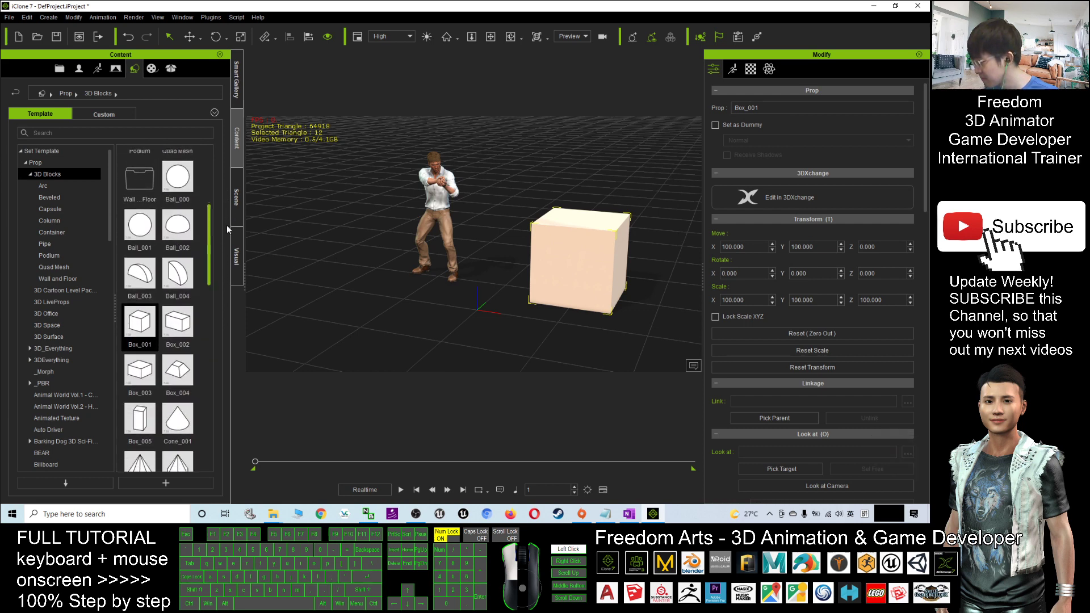
scroll(227, 230, down, 1)
drag(178, 368, 294, 323)
click(572, 261)
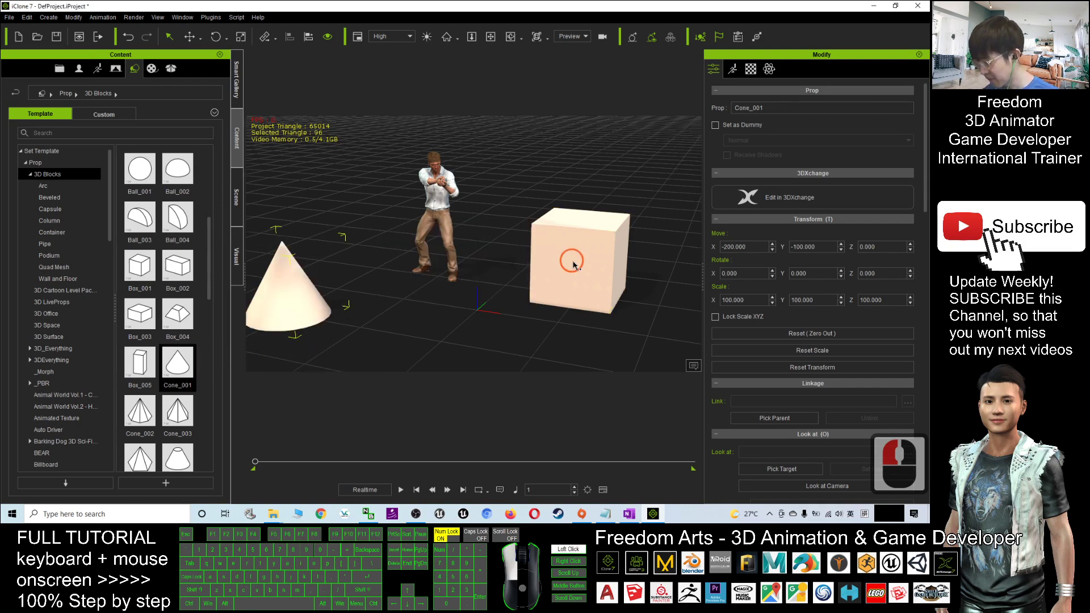
- Set Box_001's Diffuse Color to pink in Modify > Material Settings
scroll(793, 355, down, 4)
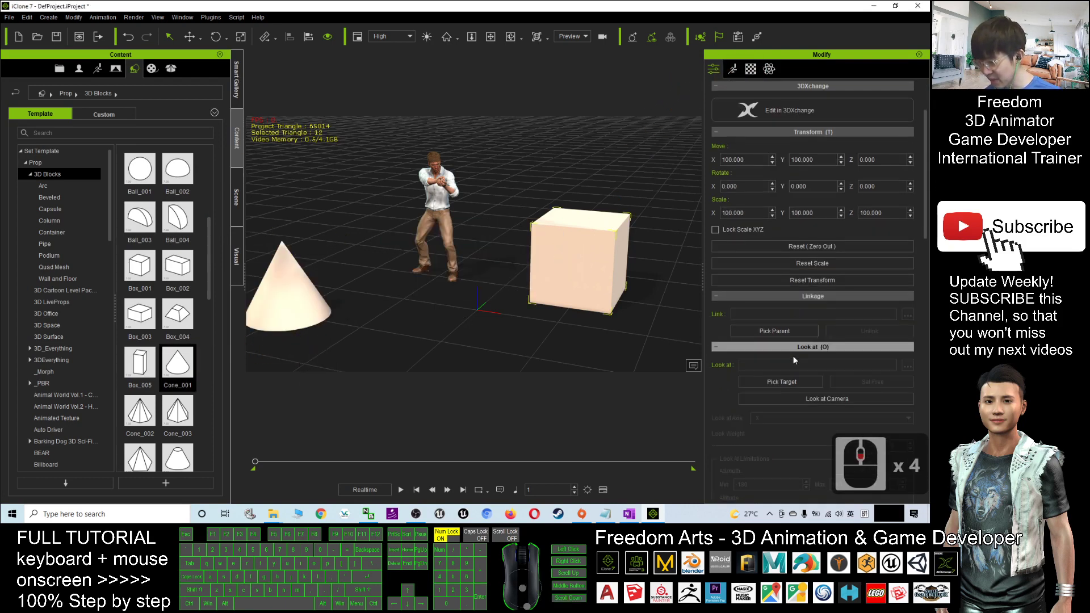
scroll(786, 367, down, 20)
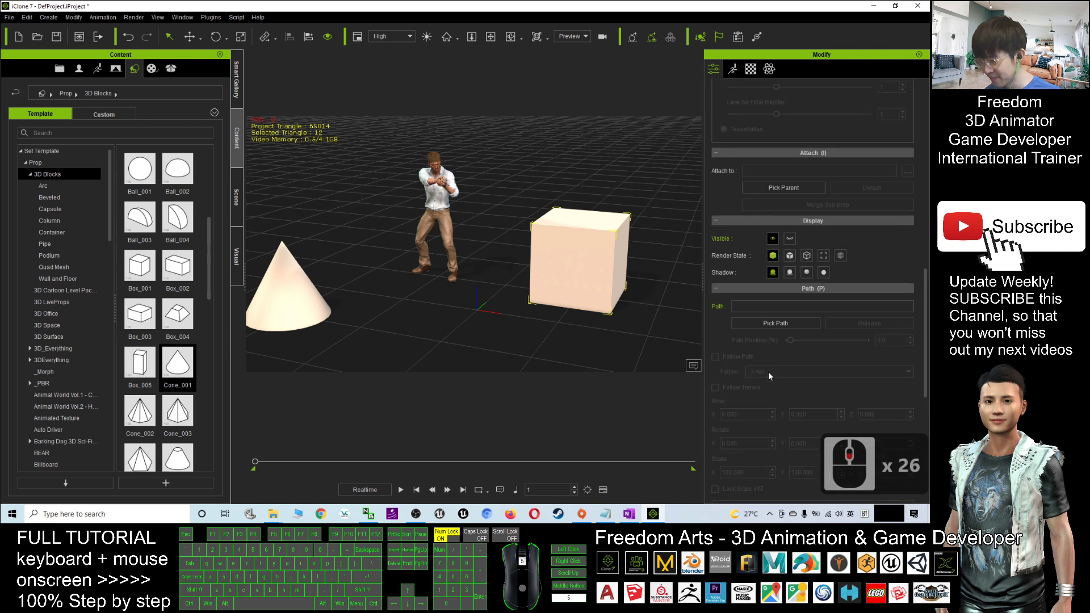
scroll(768, 371, down, 5)
click(751, 69)
click(794, 193)
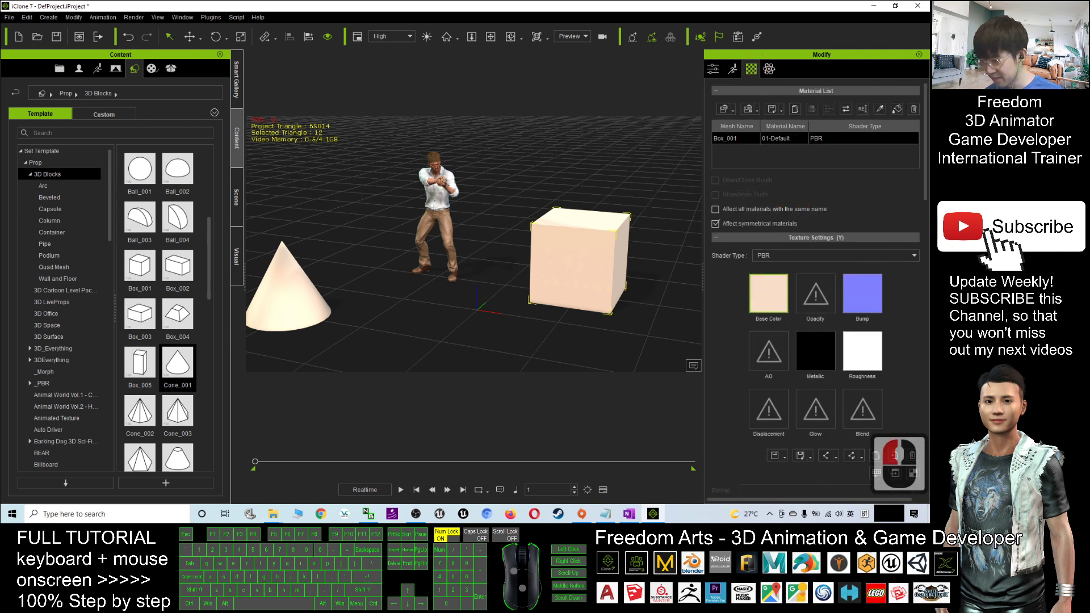
drag(925, 152, 922, 259)
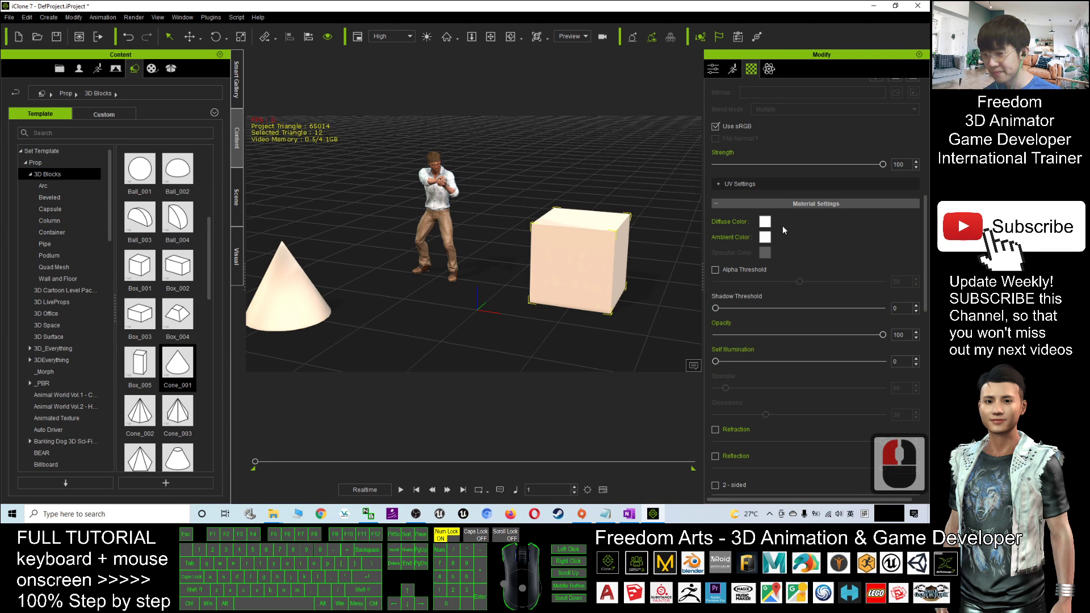
double_click(764, 222)
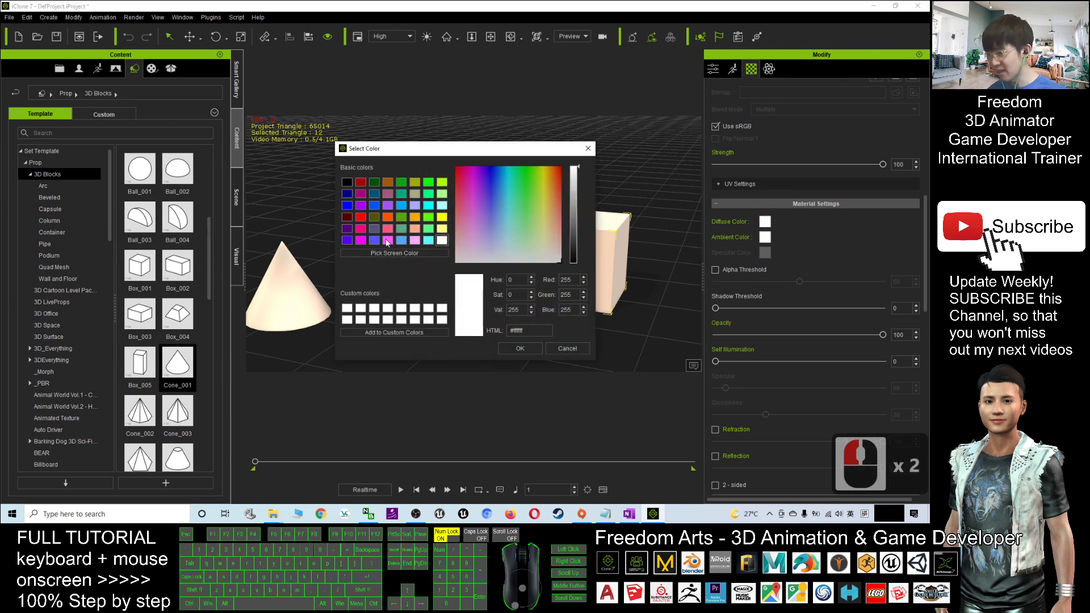
click(387, 240)
click(503, 346)
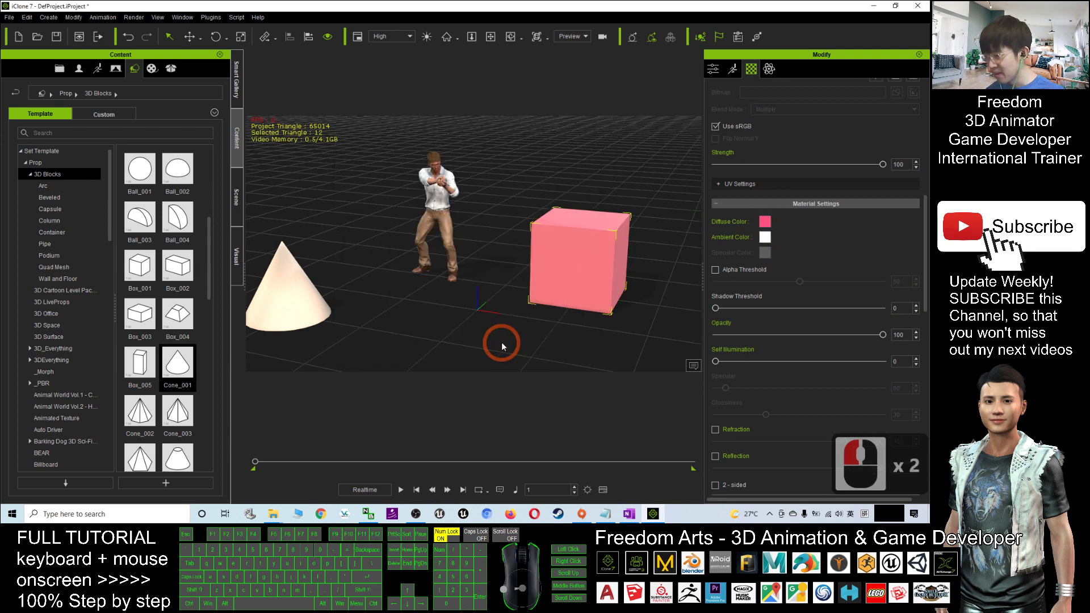
click(423, 489)
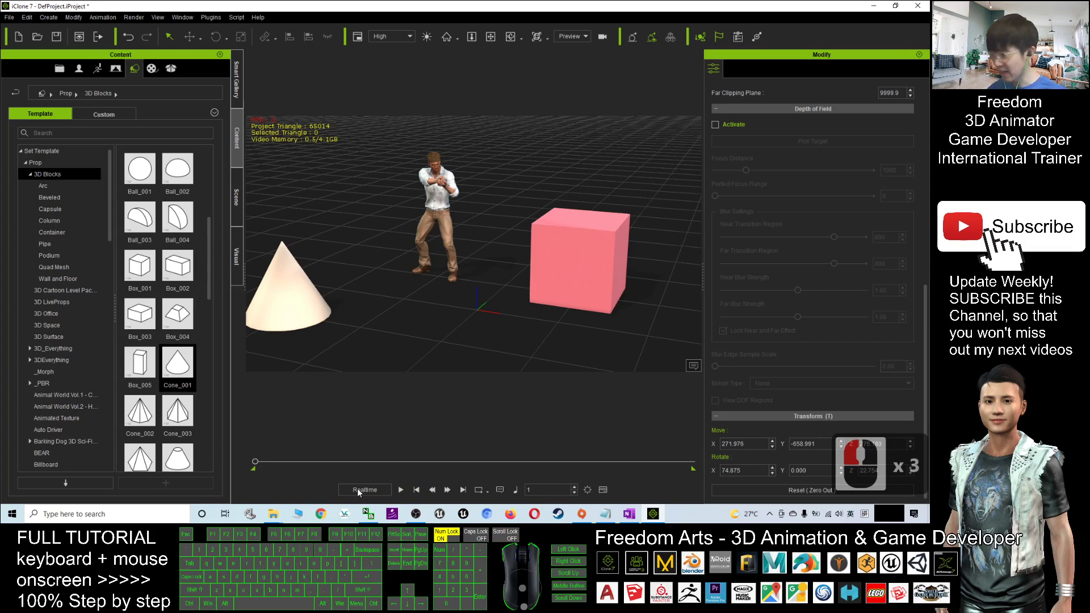
- Stop playback at frame 192 and select the pink cube
click(400, 490)
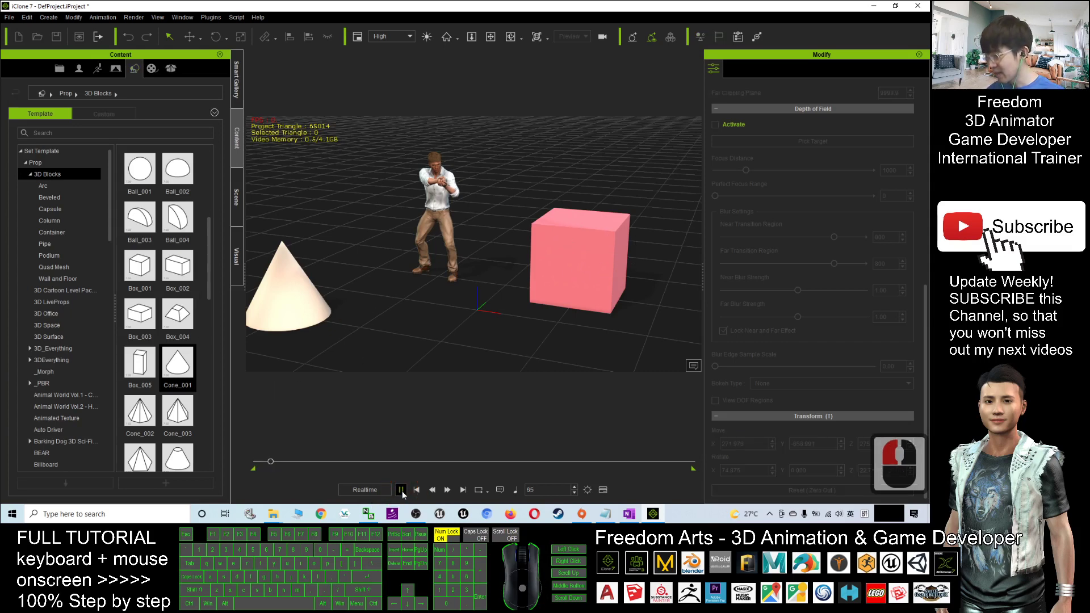
click(400, 490)
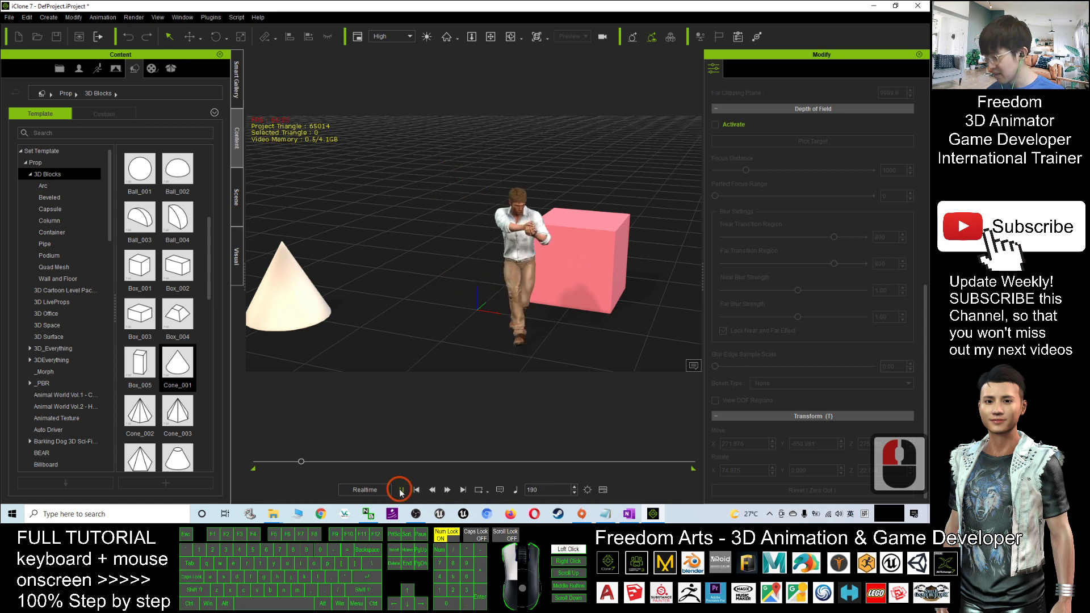
click(616, 239)
key(x)
drag(611, 235, 585, 292)
key(e)
key(ctrl+z)
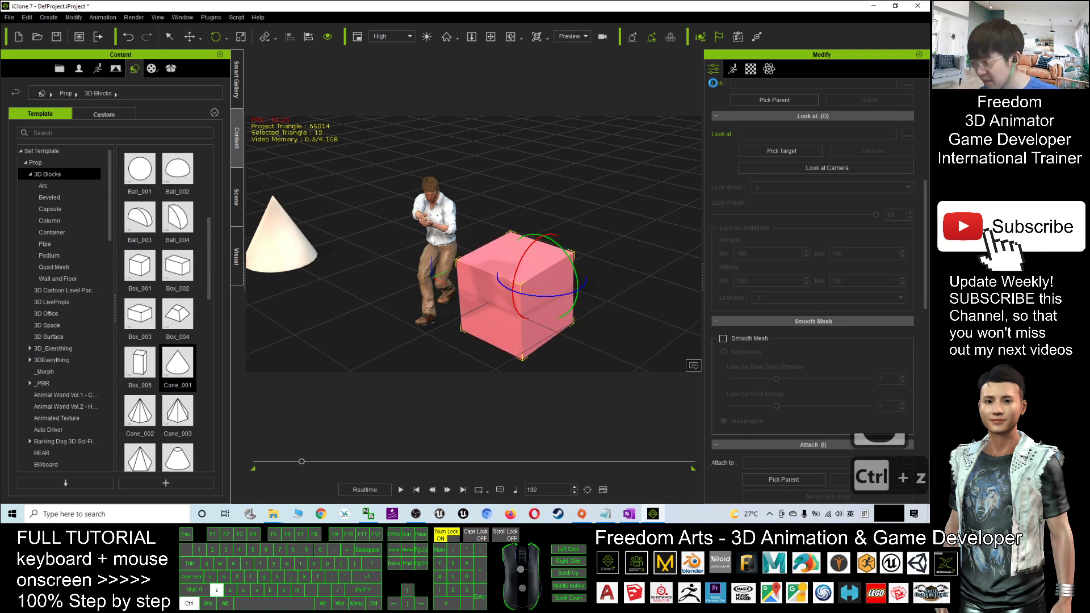
- Tilt the pink cube over onto its edge with the Rotate tool at frame 192
click(714, 69)
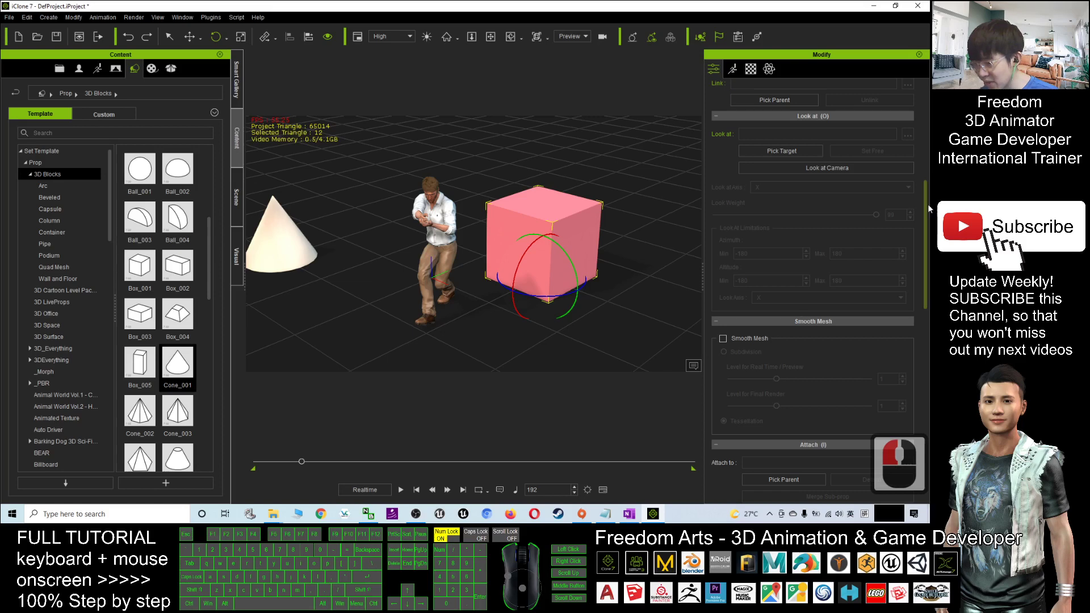
drag(930, 209, 929, 352)
click(692, 292)
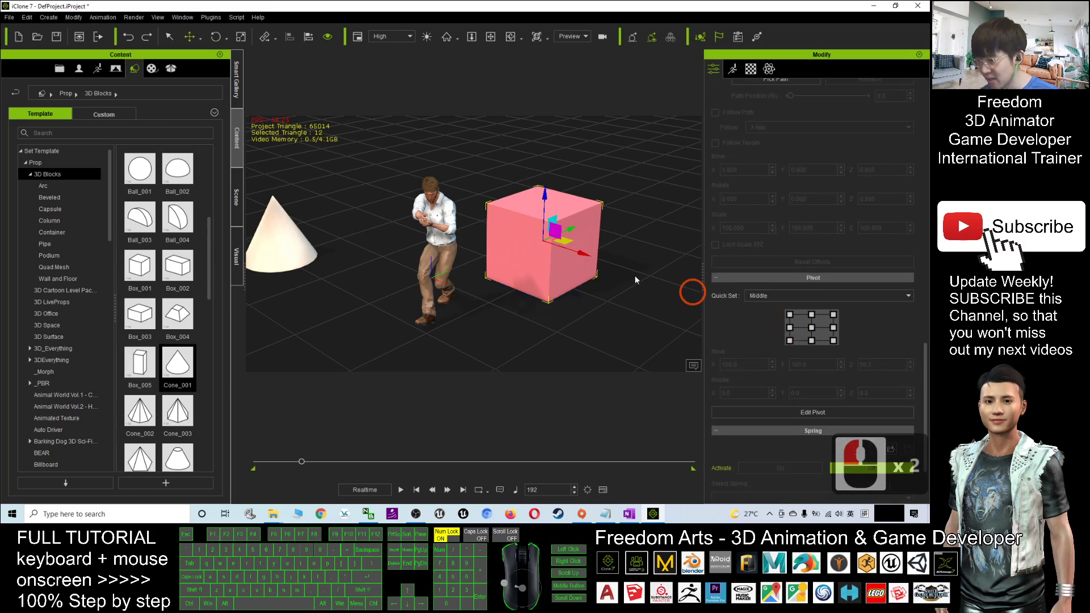
key(e)
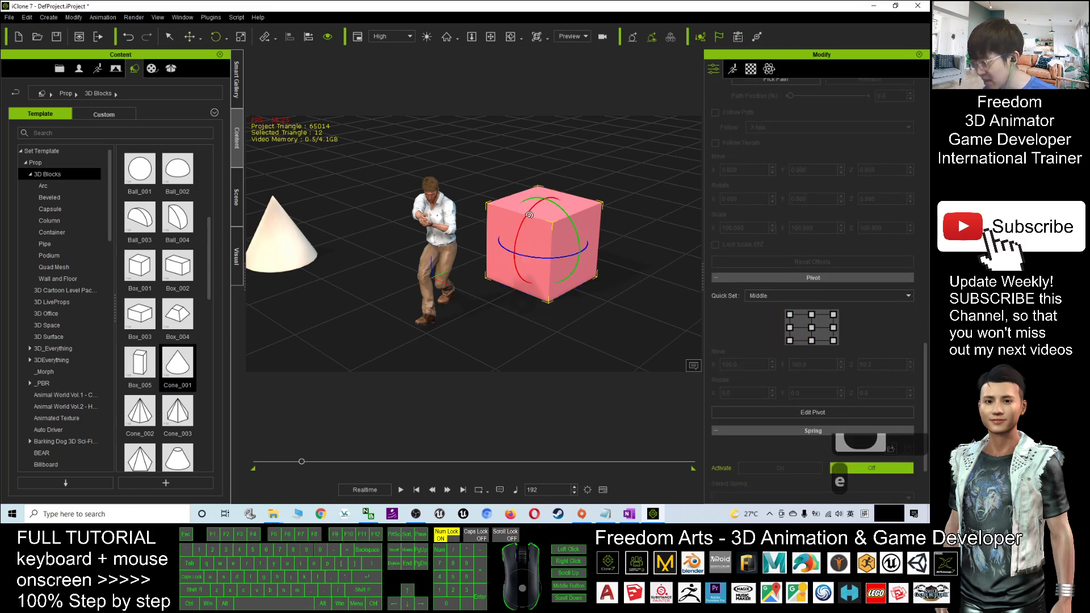
drag(528, 215, 545, 312)
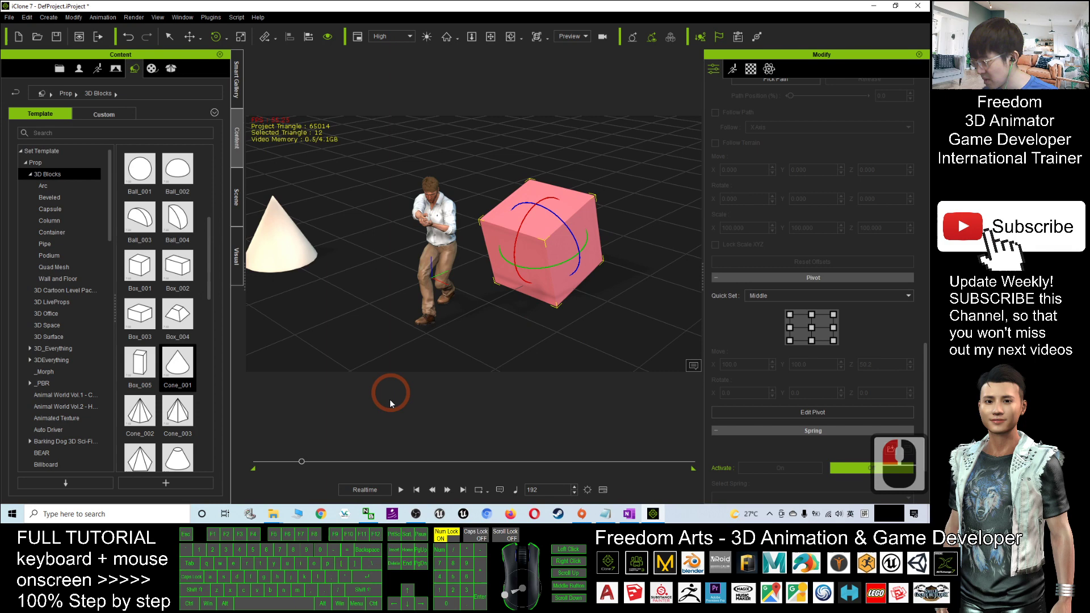
- Replay the animation from the first frame to check the cube tumbling
click(400, 489)
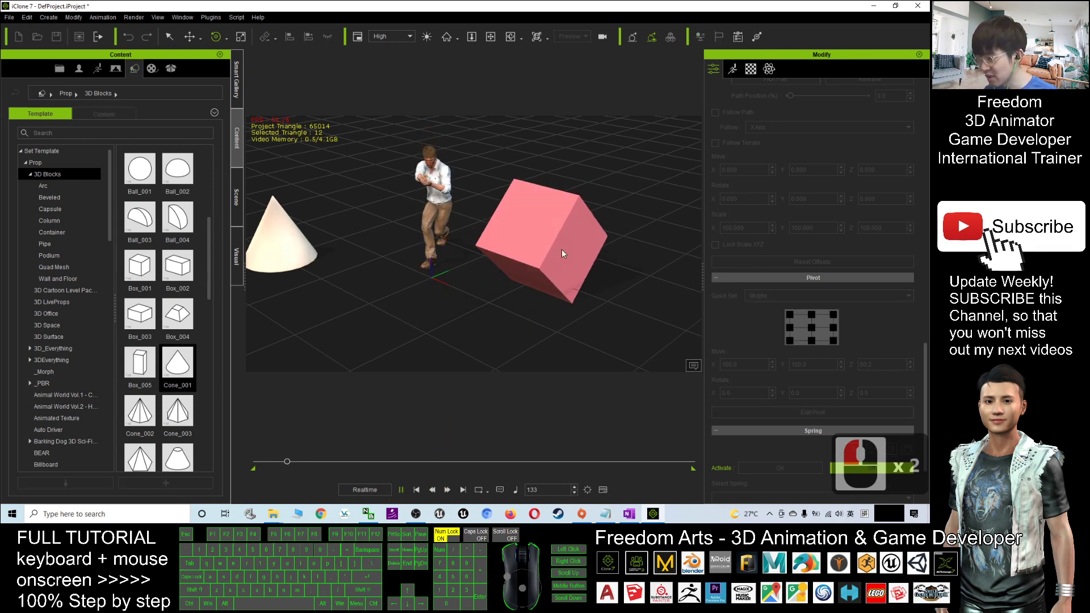
click(416, 491)
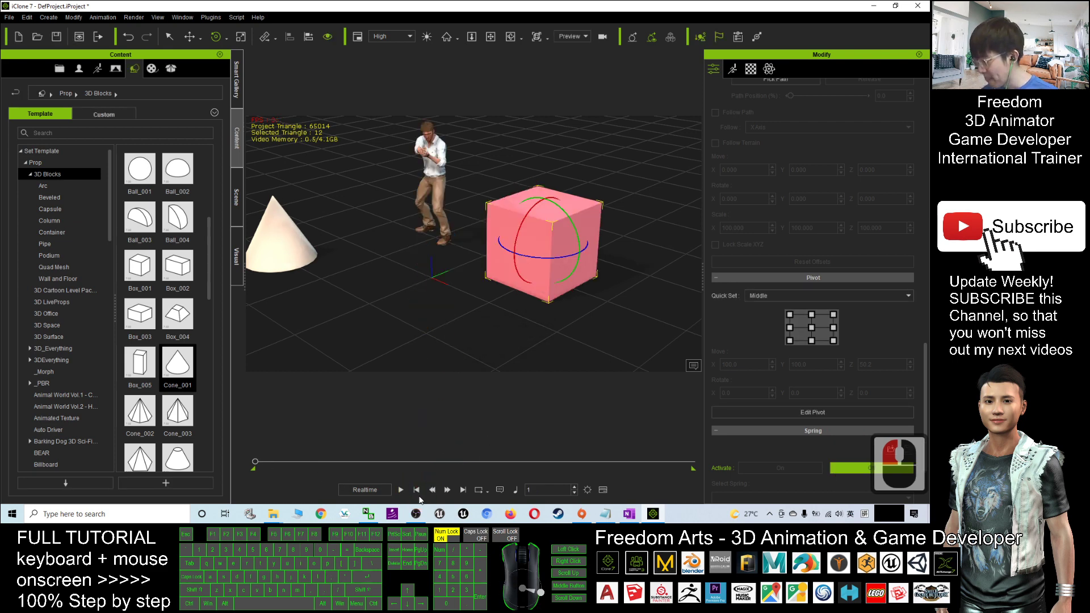
click(402, 489)
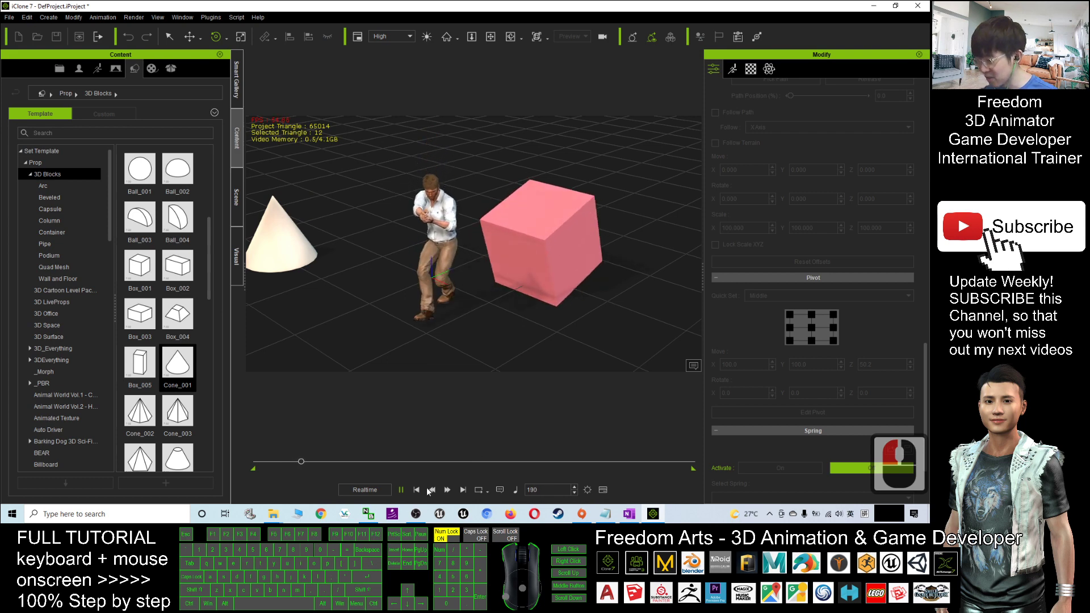
- At frame 258, move the cone above the cube near the back of the grid
click(402, 489)
click(307, 254)
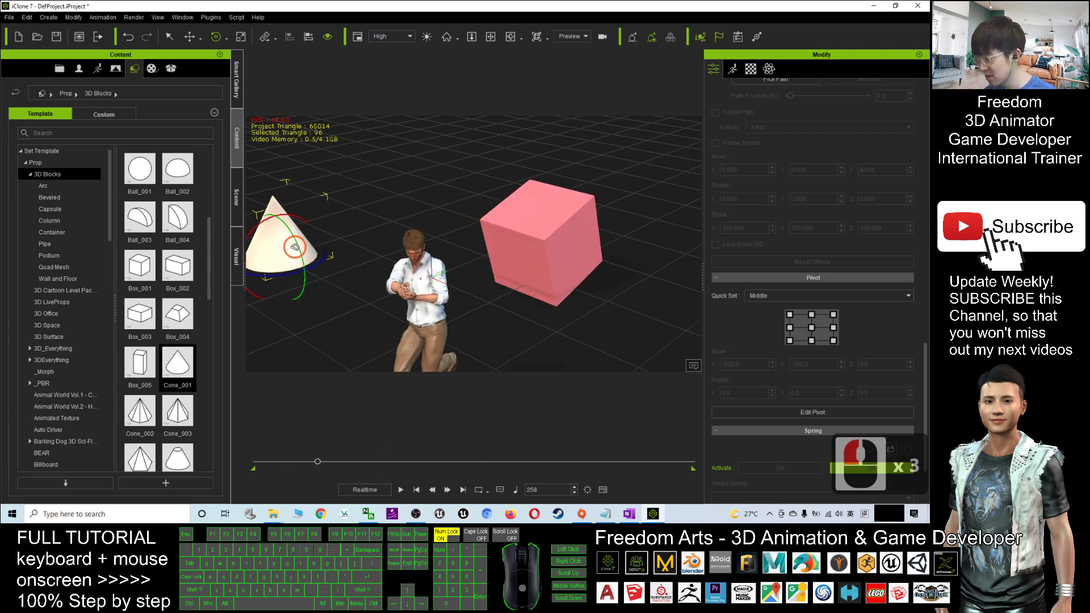
key(w)
drag(308, 254, 474, 167)
- Replay the scene from frame 1 to check the cone's motion, then stop
click(416, 489)
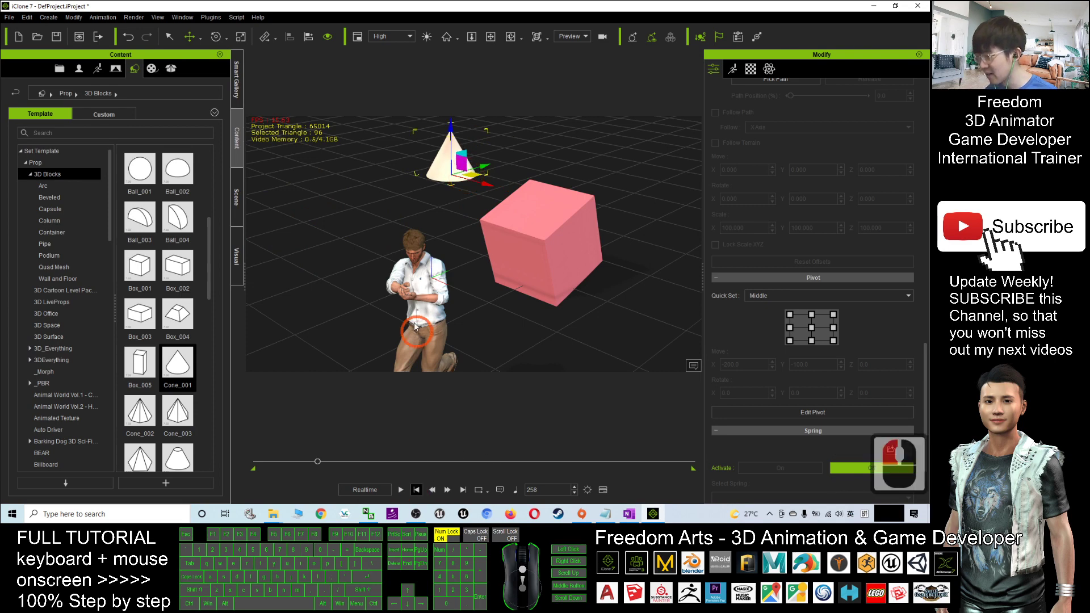
key(x)
mouse_move(555, 297)
mouse_down()
mouse_move(613, 306)
mouse_move(545, 290)
mouse_move(563, 289)
mouse_up()
click(401, 490)
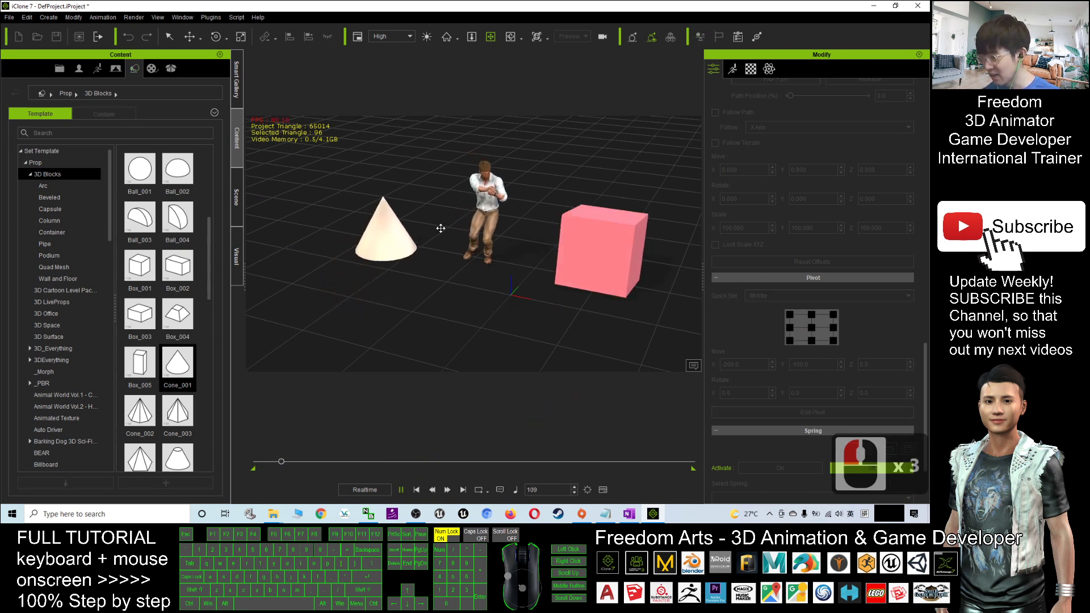
click(416, 489)
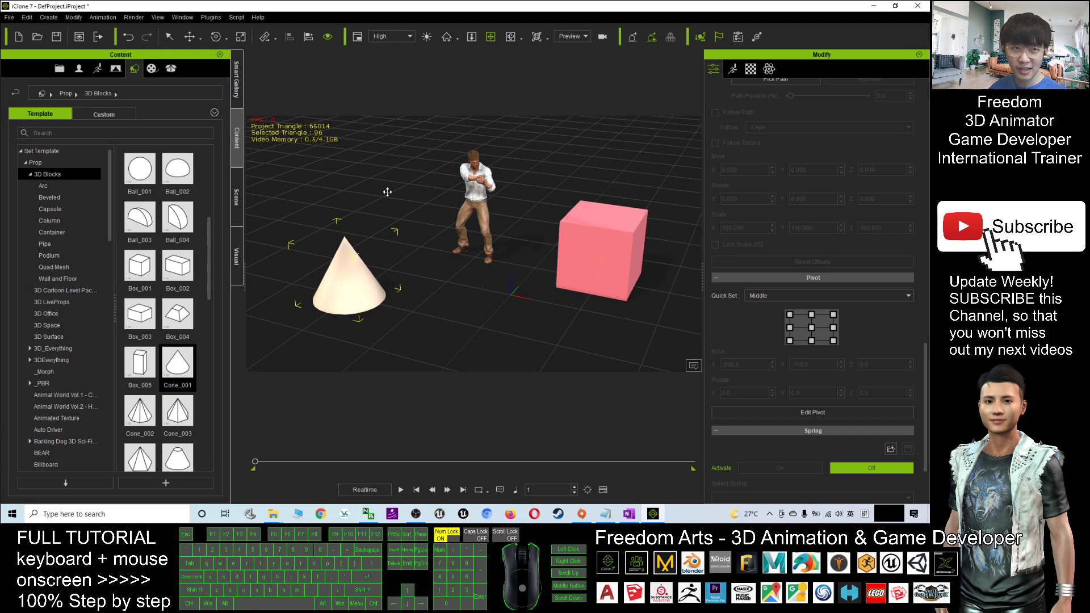
- Preview the File > Export > Export FBX settings, then close them and re-maximise the window
double_click(401, 5)
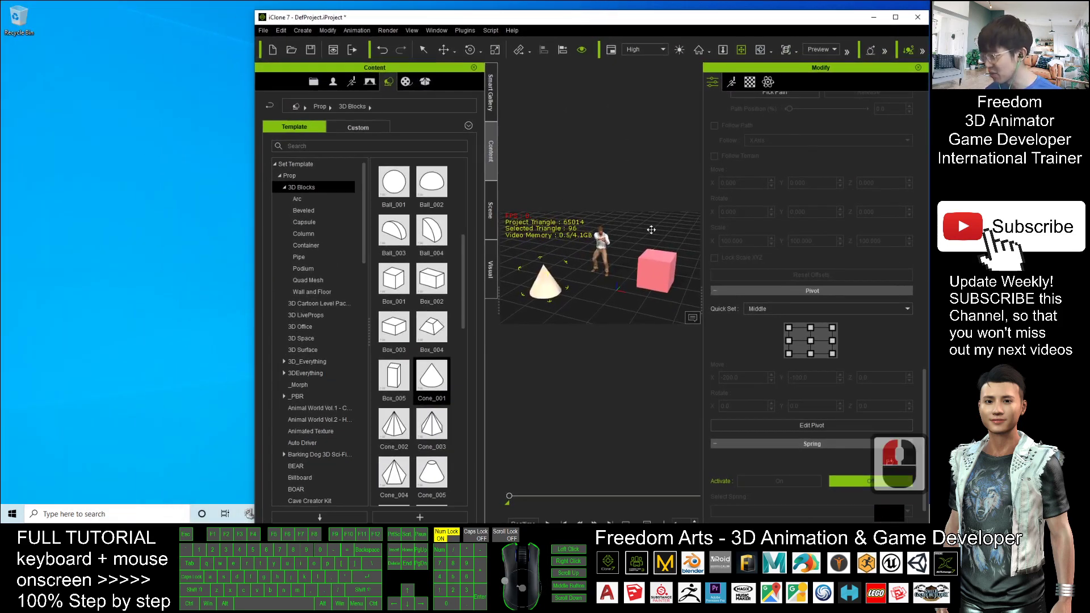
click(263, 30)
click(305, 108)
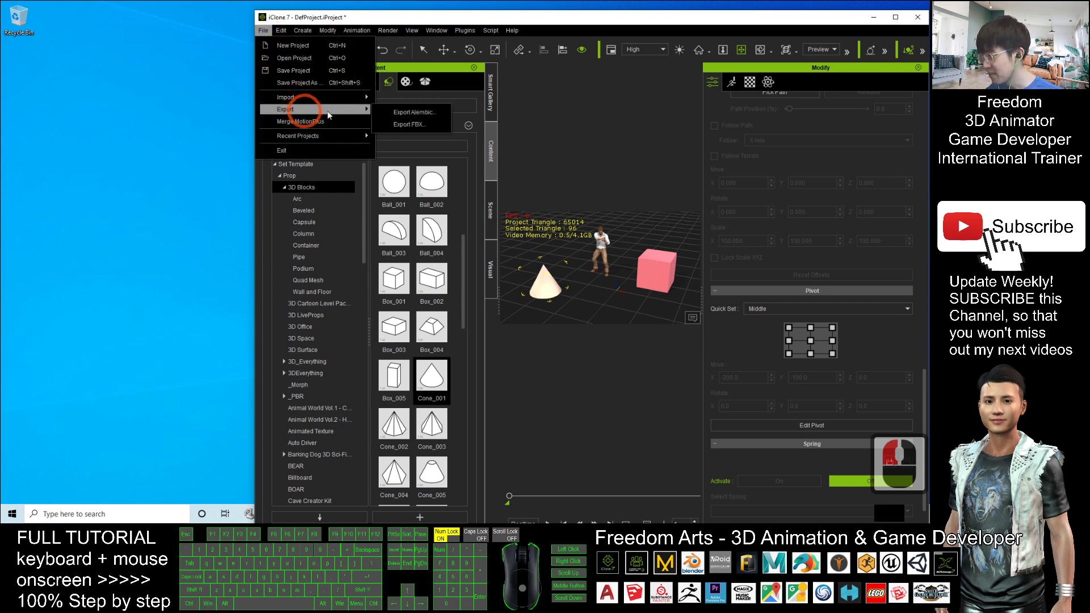
click(402, 125)
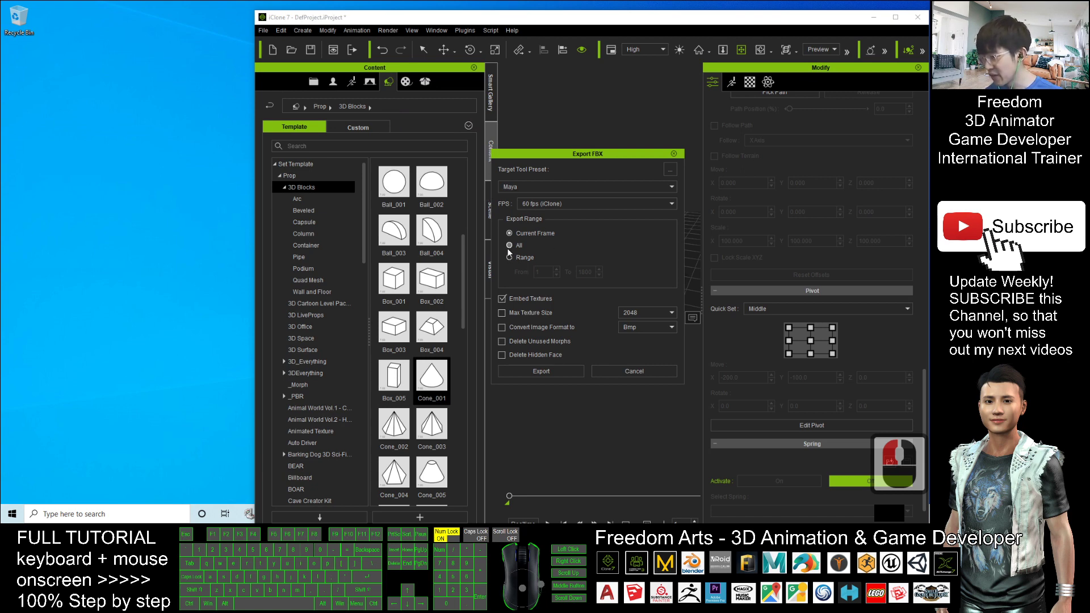
click(675, 153)
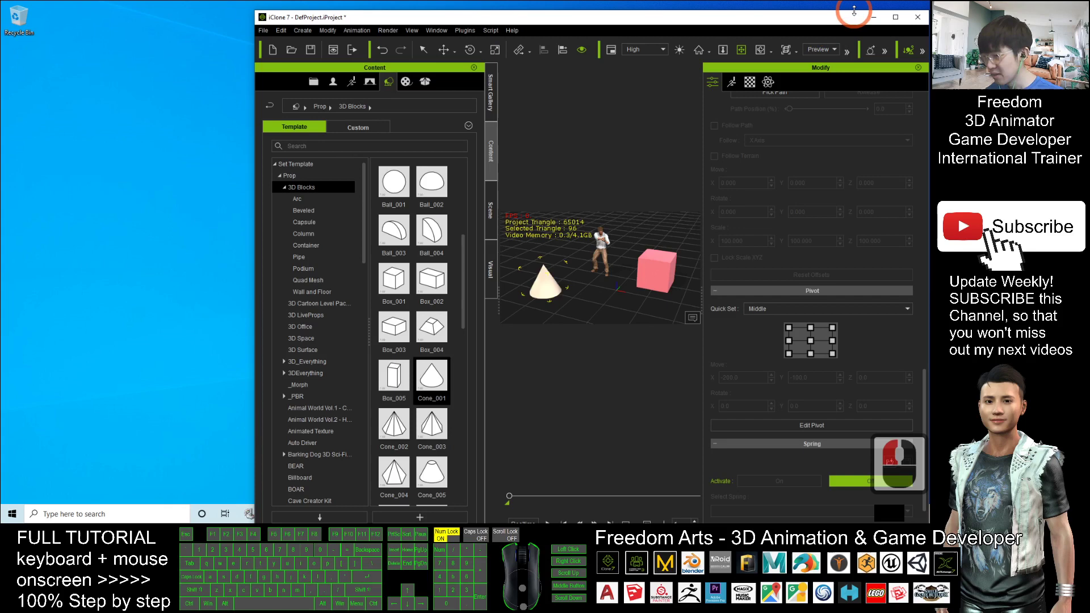
drag(851, 15, 743, 2)
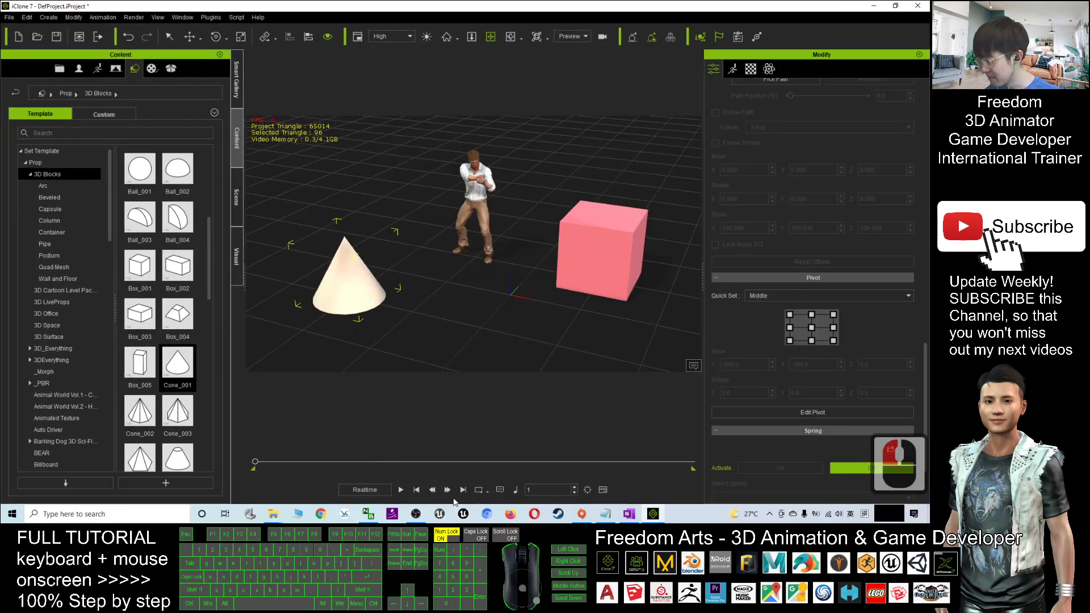
- Pause near frame 236 and drag the playback end marker to end the range there
click(400, 489)
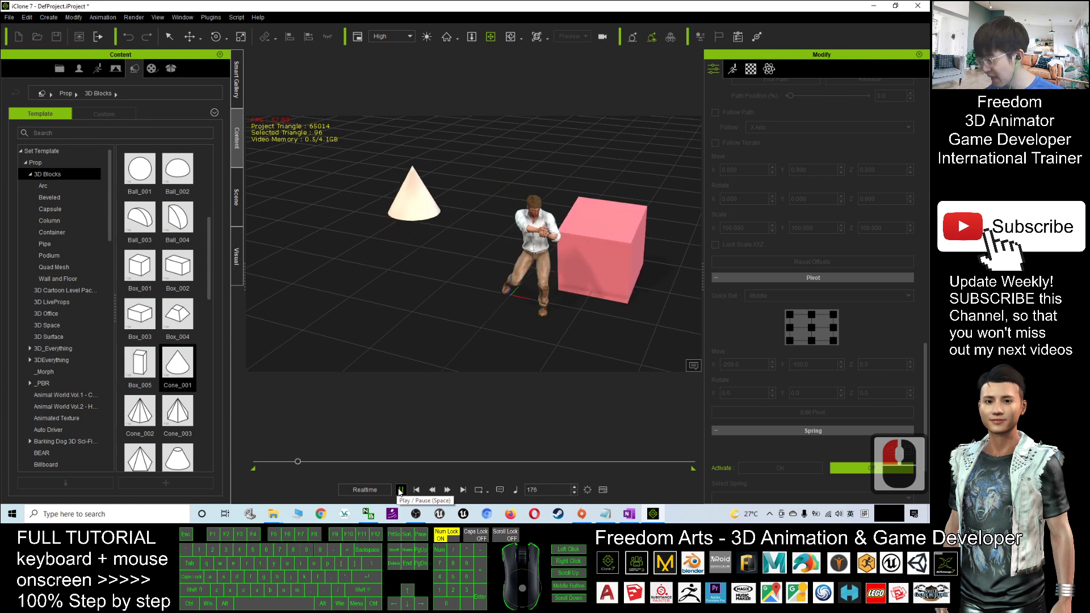
click(400, 490)
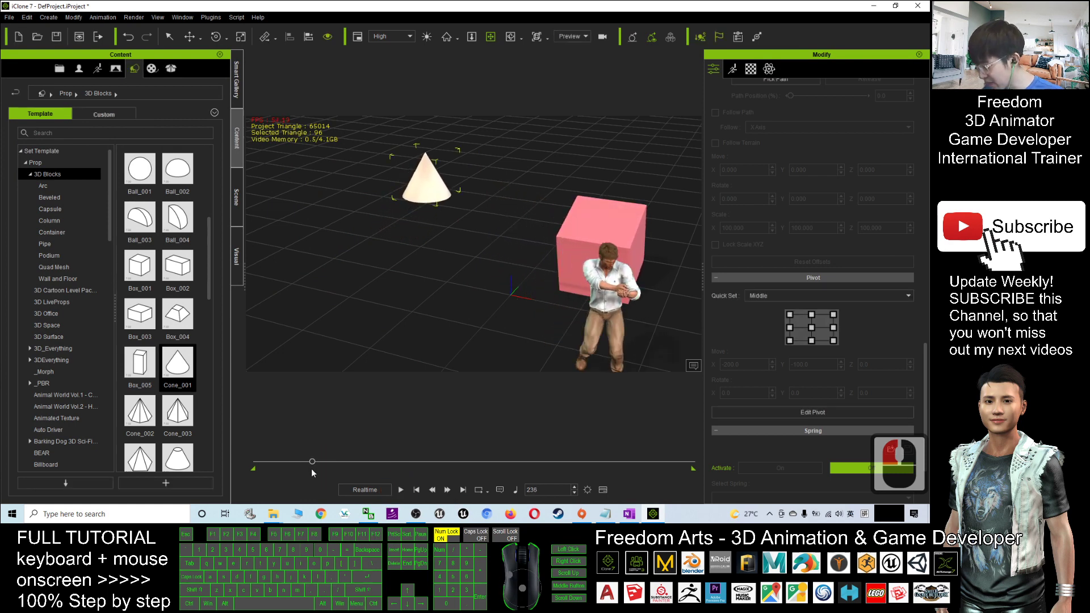
drag(692, 469, 399, 475)
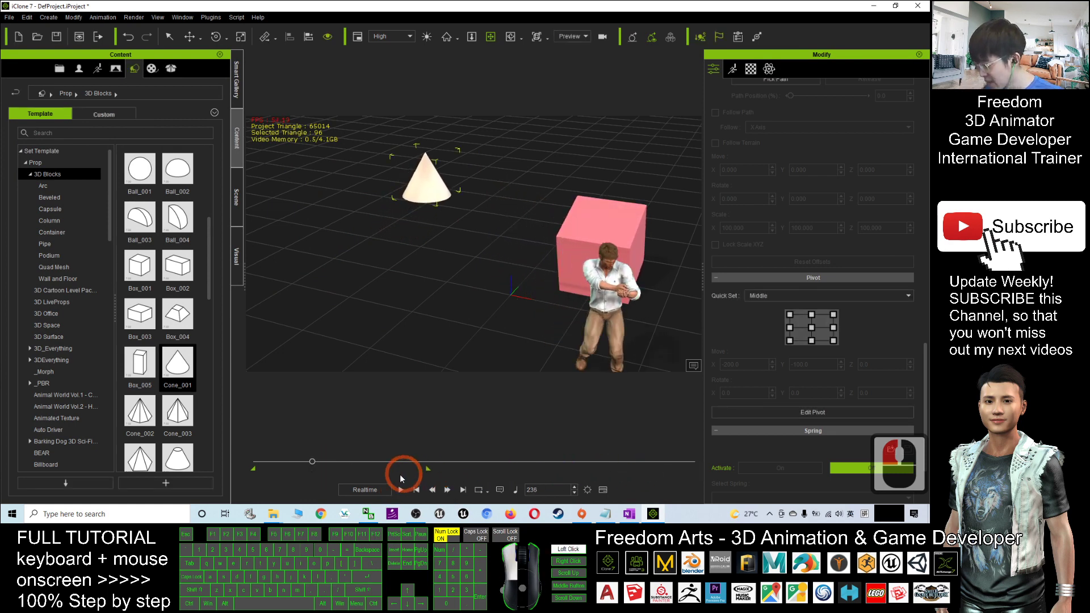
drag(316, 473, 314, 474)
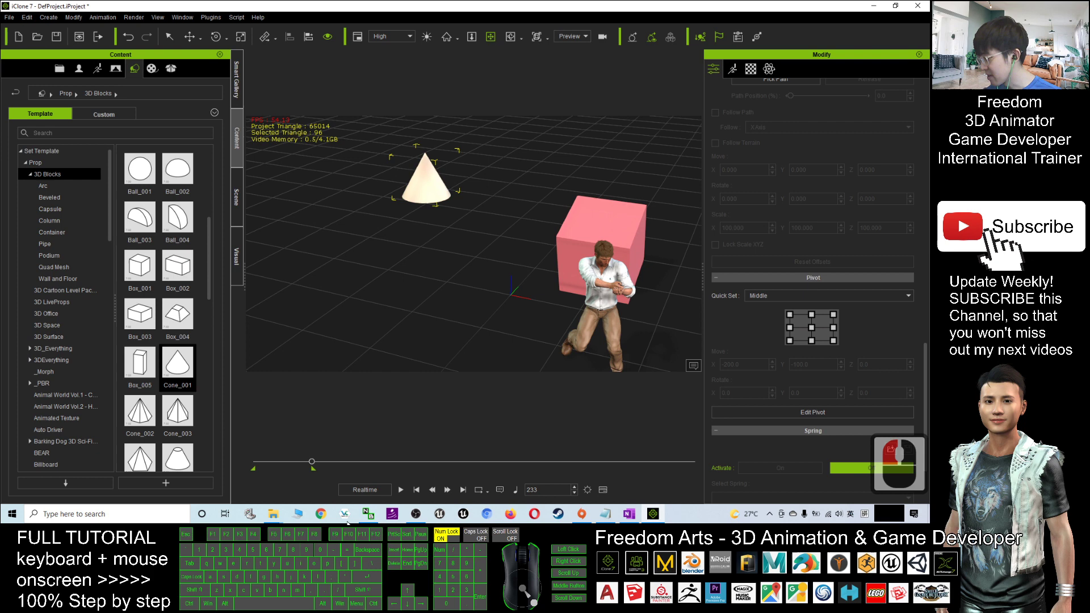
- Open the Export FBX settings and set Target Tool Preset to Maya
click(9, 17)
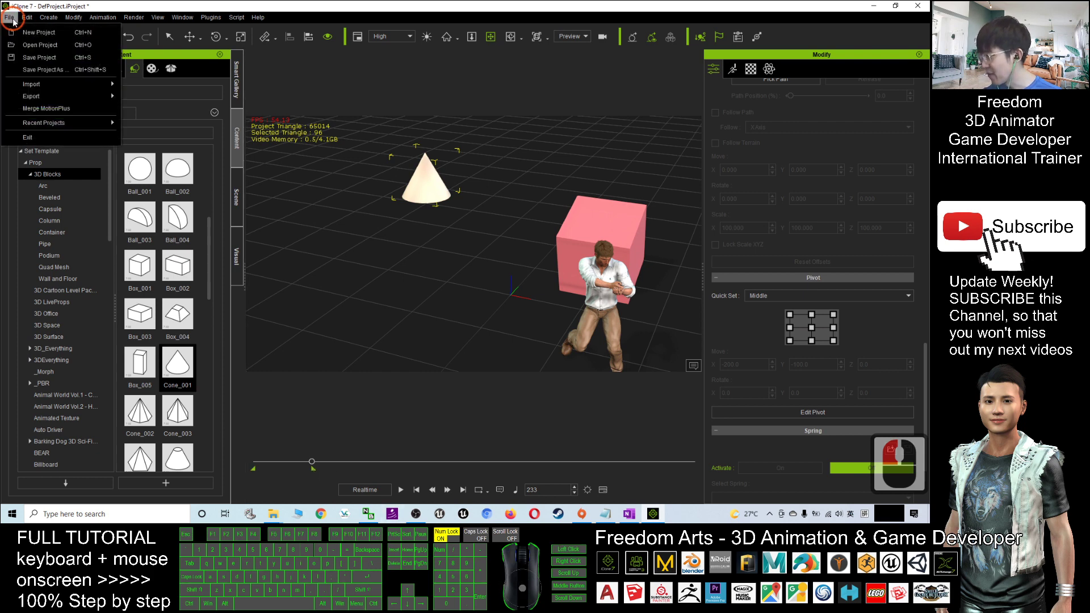
mouse_move(40, 96)
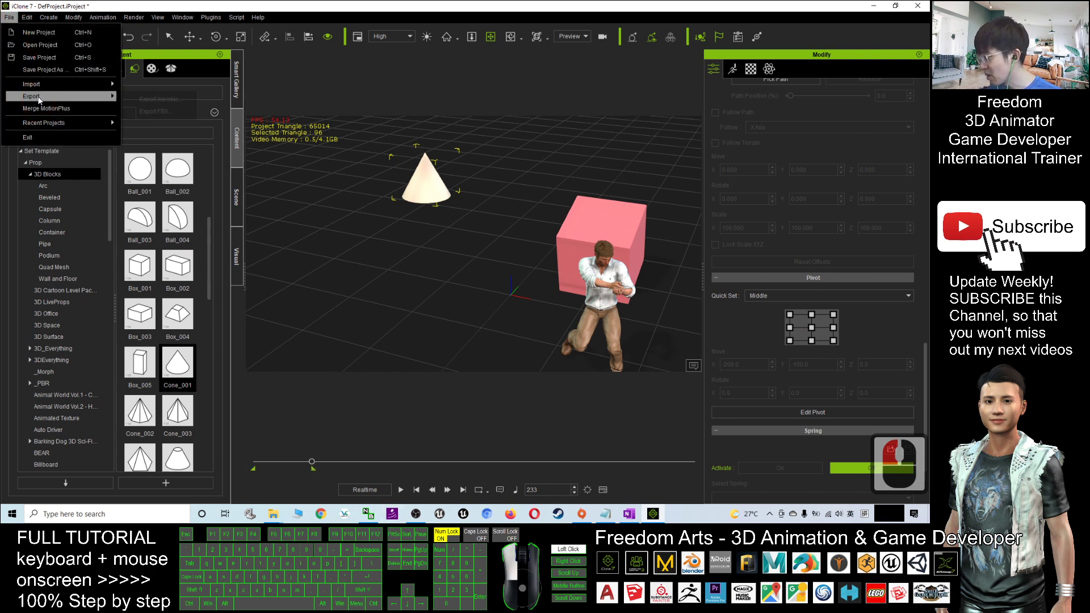
click(153, 112)
drag(556, 156, 531, 139)
double_click(496, 168)
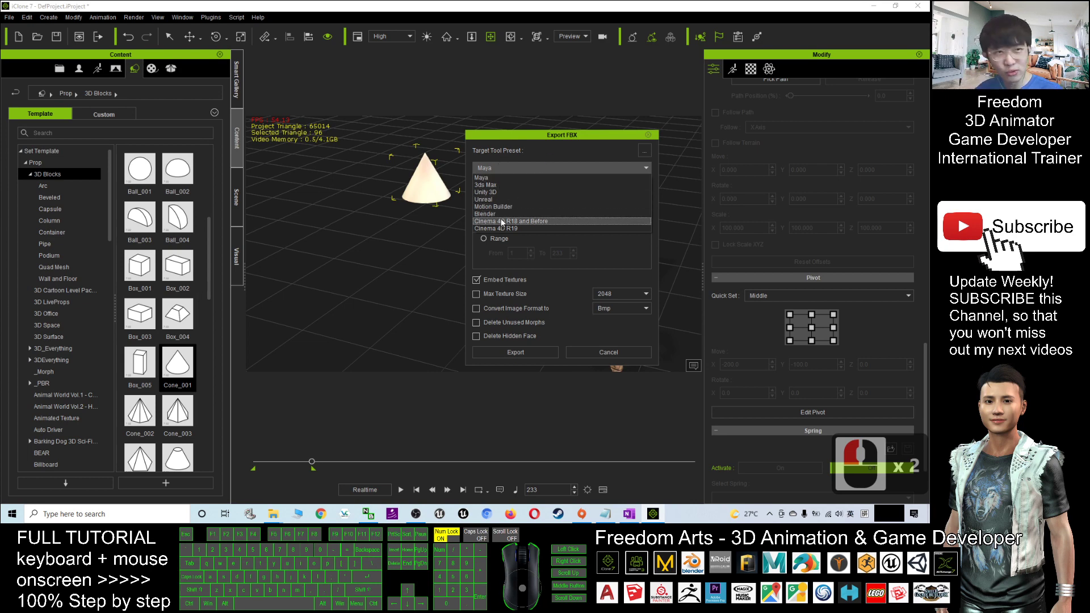
click(494, 177)
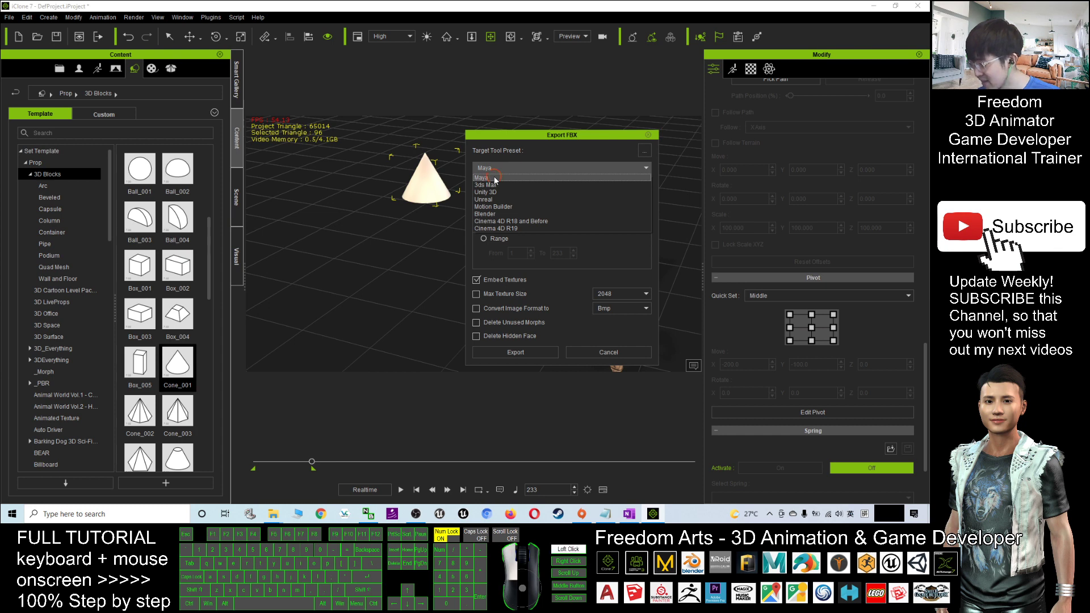
- Dismiss the network popup and set Export Range to frames 1 to 233
click(830, 514)
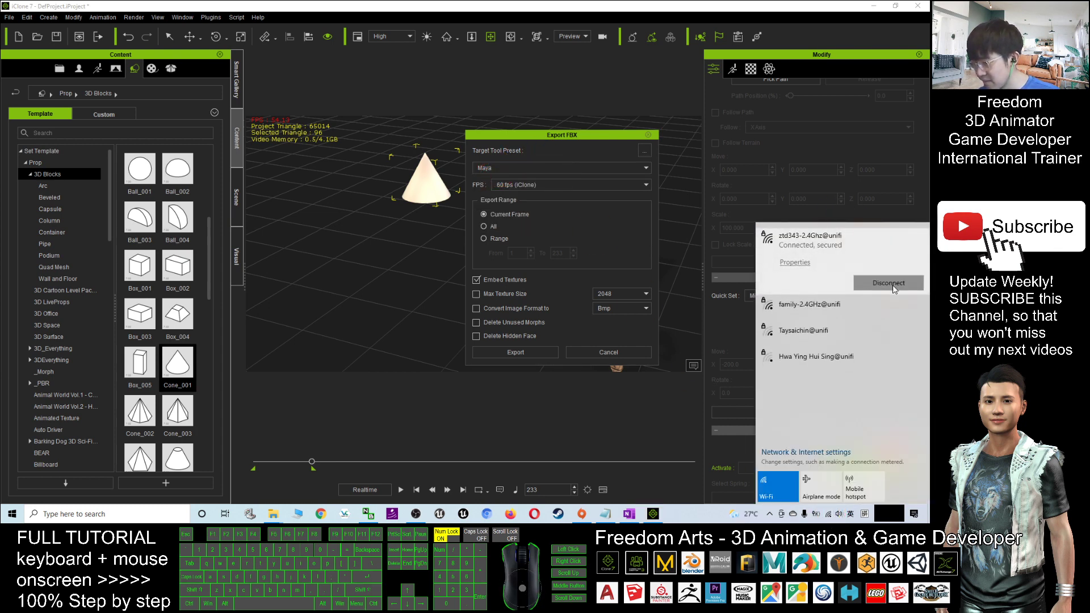
click(585, 139)
click(519, 182)
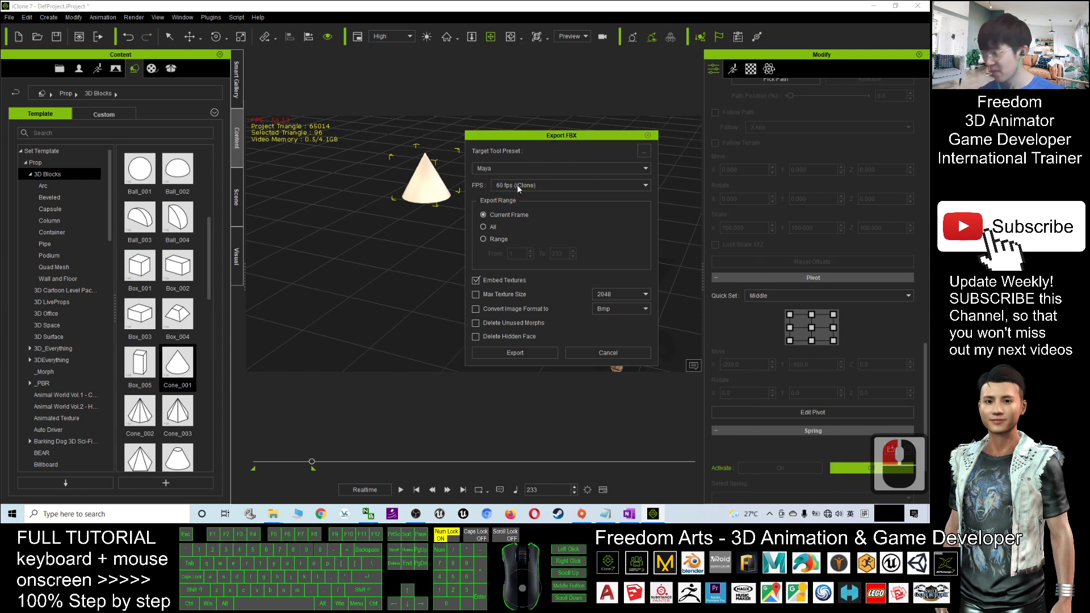
click(484, 239)
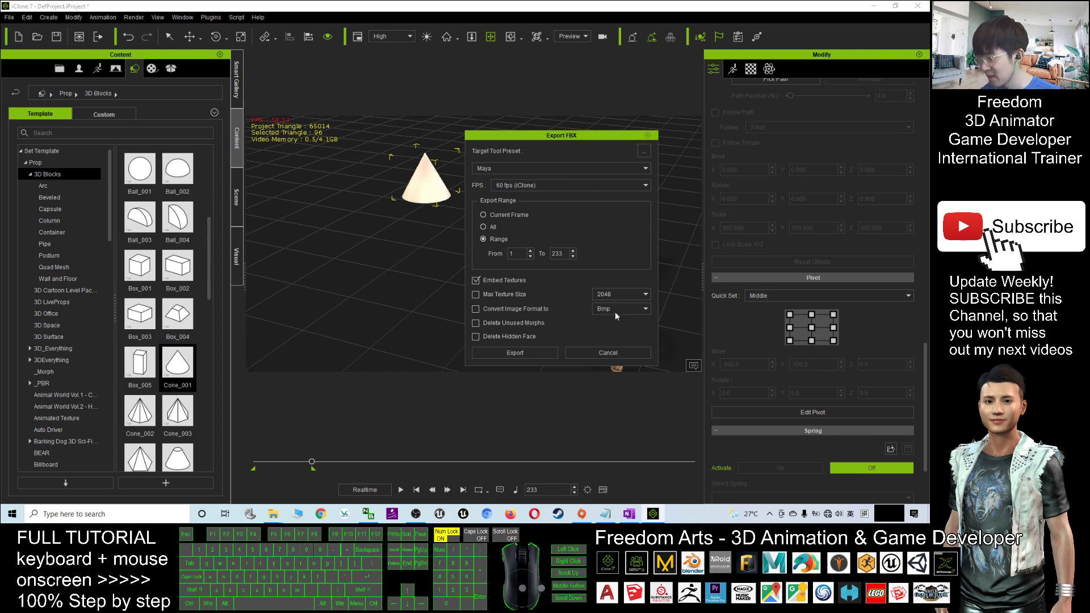
- Save the FBX export to the Desktop as animation01, then minimize iClone 7
click(537, 353)
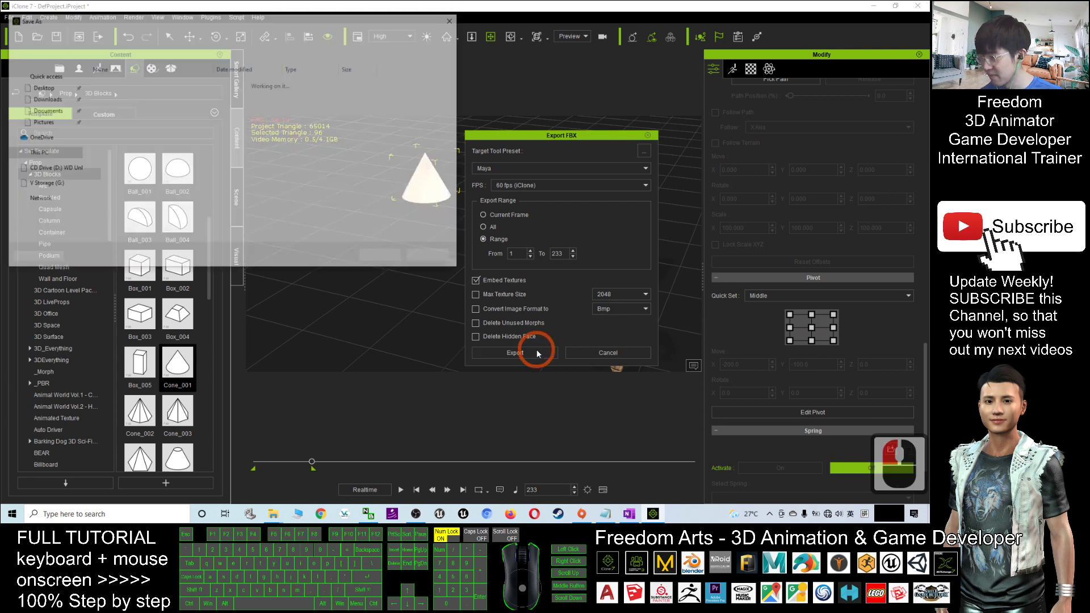
click(41, 88)
click(176, 223)
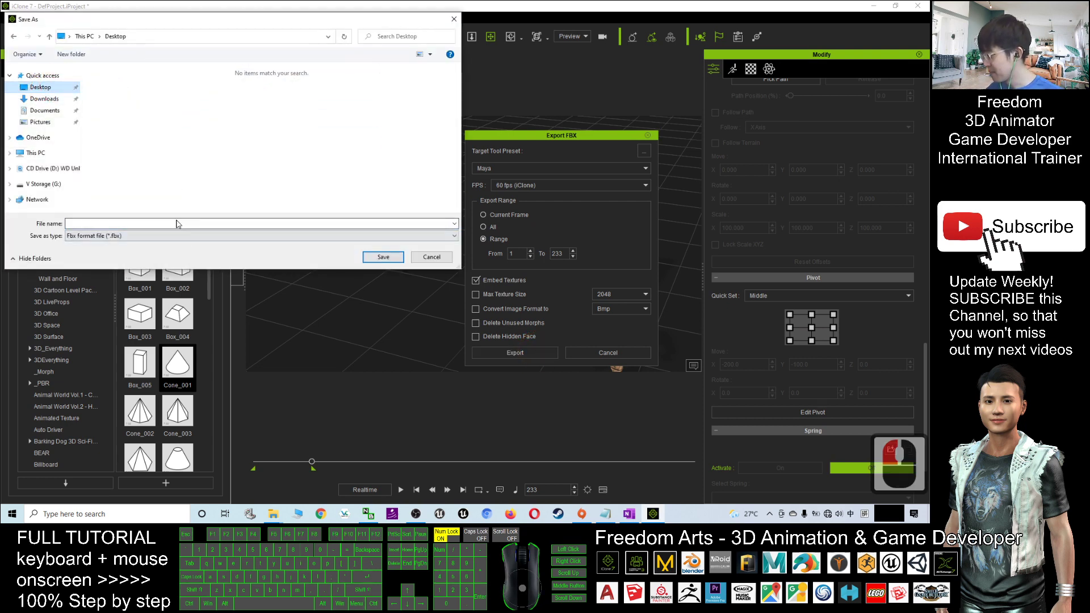
click(167, 222)
text(an)
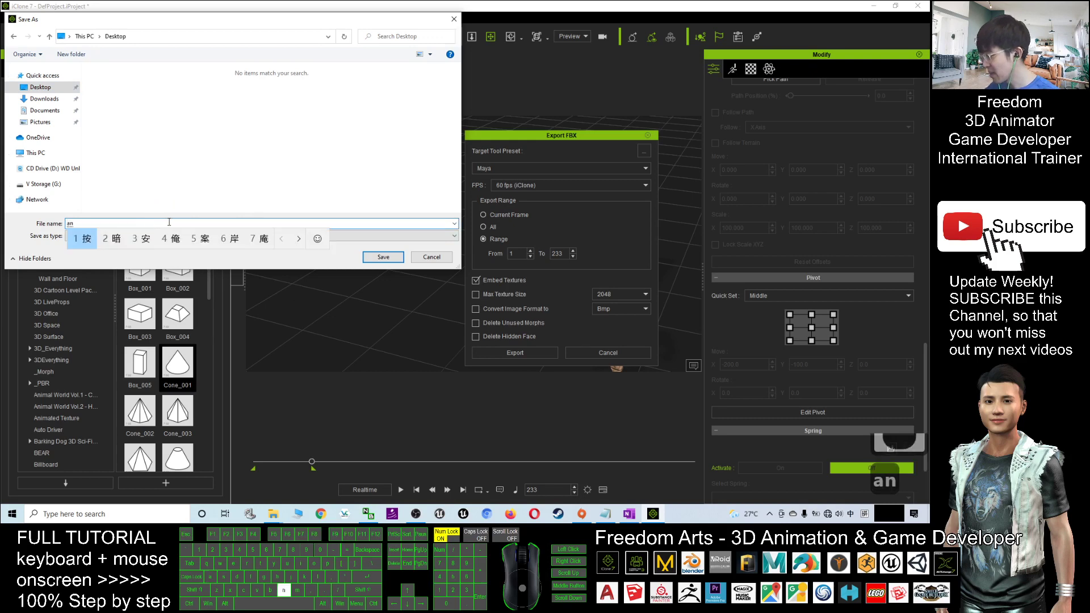
text(imation01)
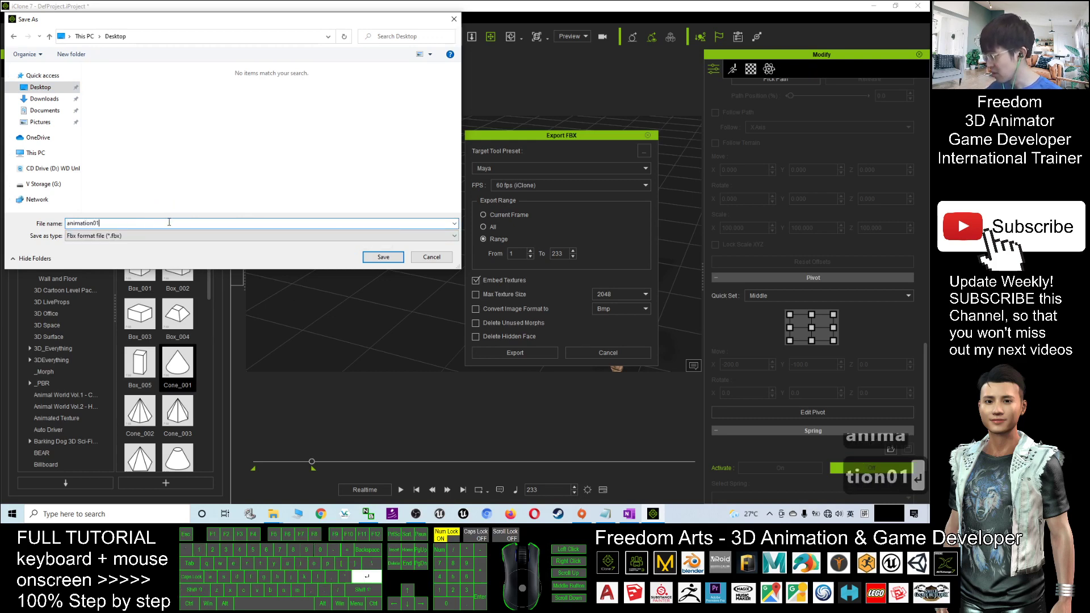
key(Return)
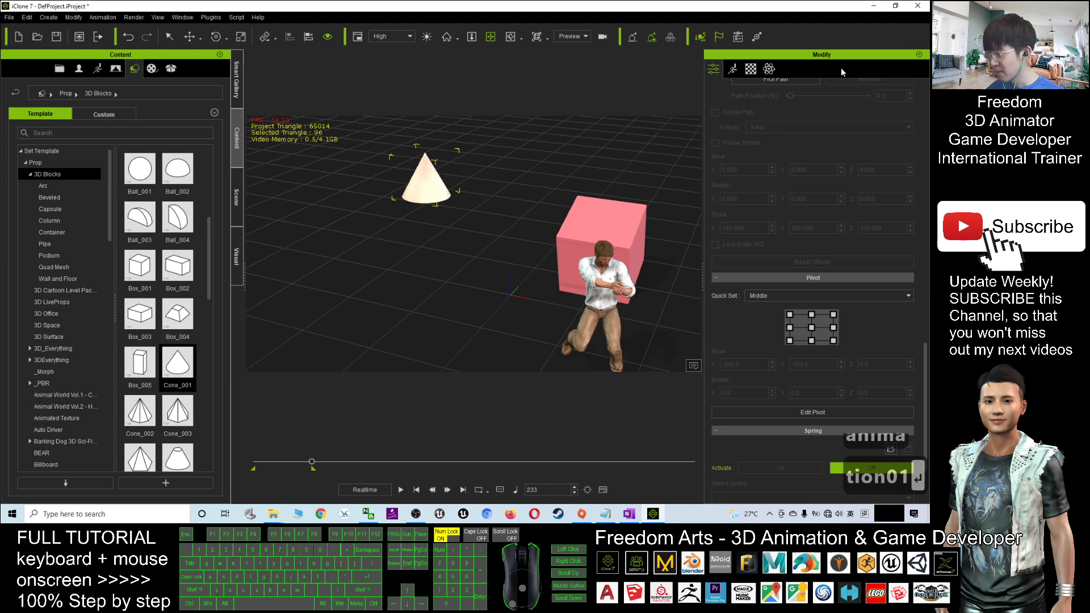
click(872, 6)
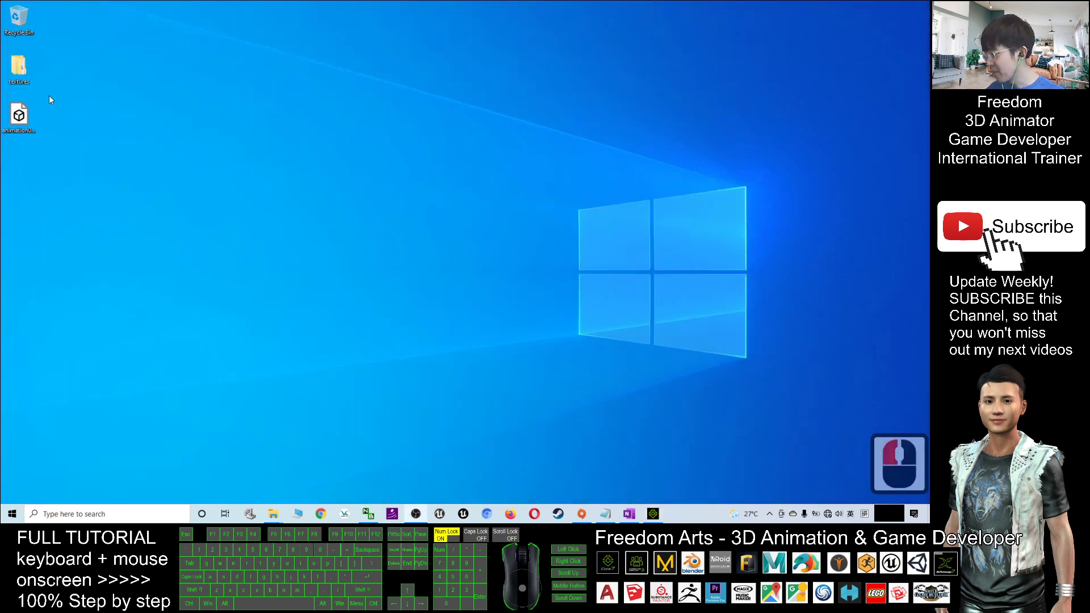
double_click(19, 67)
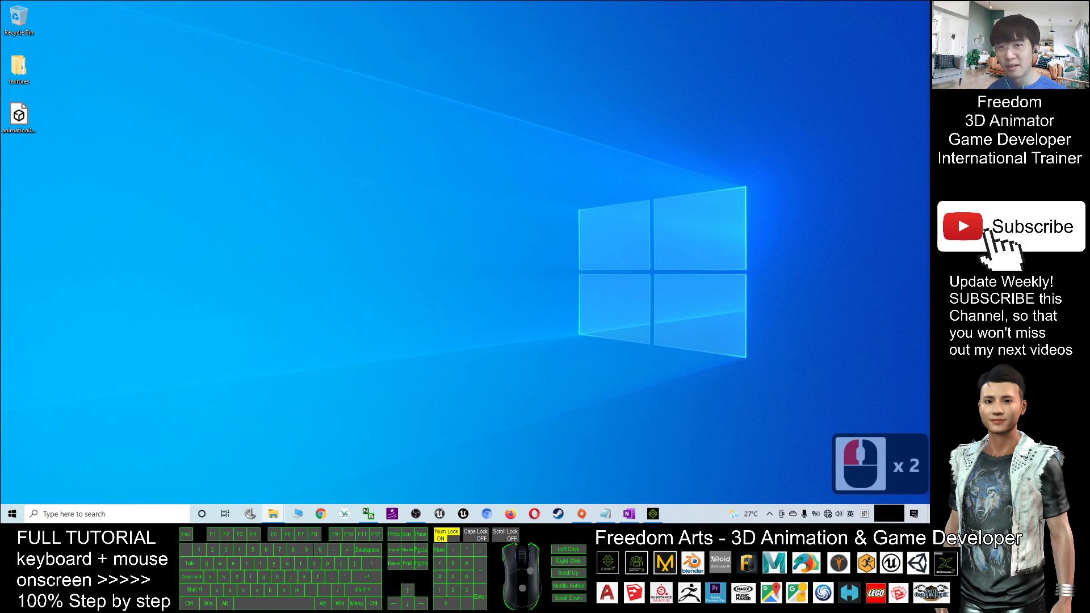
drag(268, 51, 310, 38)
double_click(210, 143)
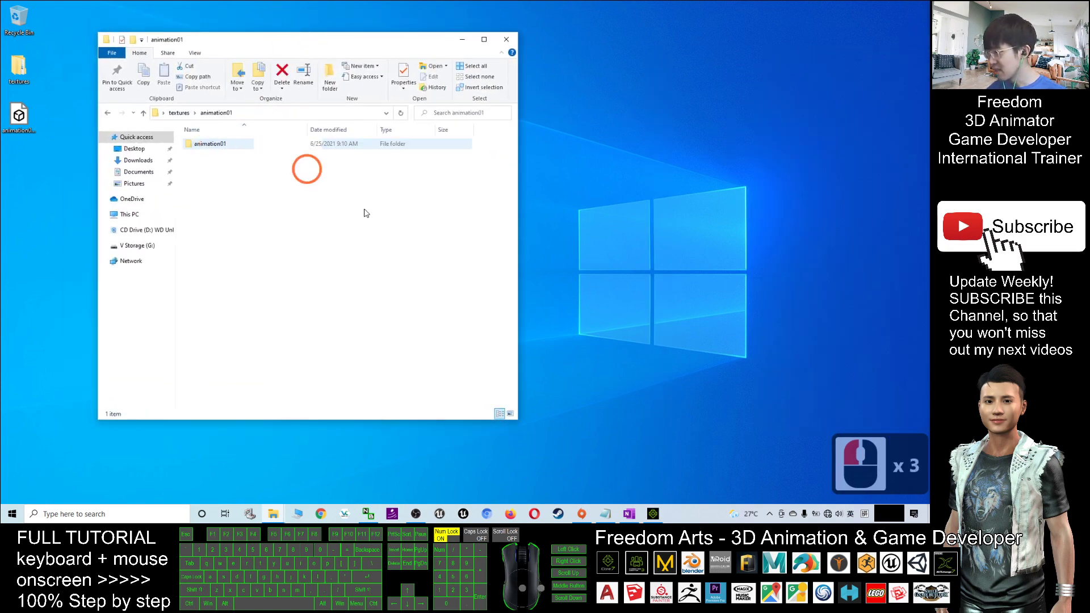
double_click(227, 145)
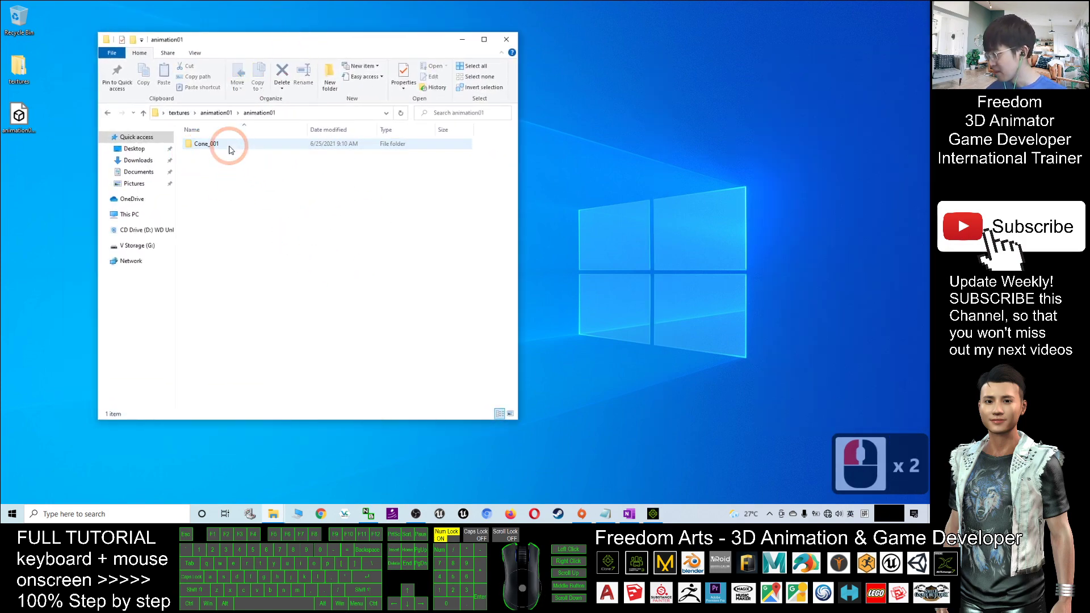
double_click(214, 144)
double_click(213, 145)
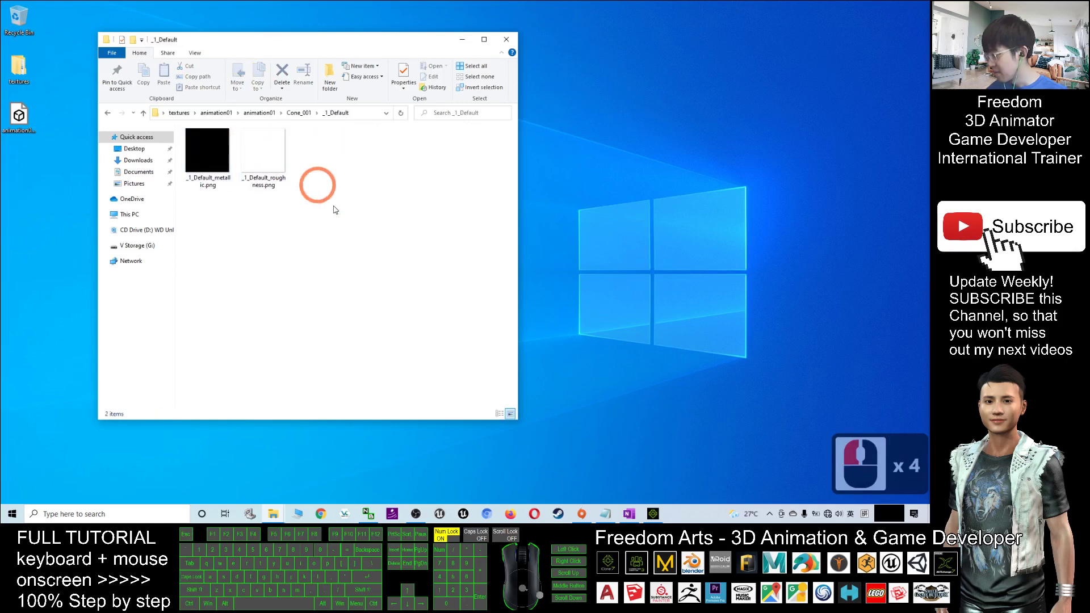
click(506, 40)
double_click(17, 115)
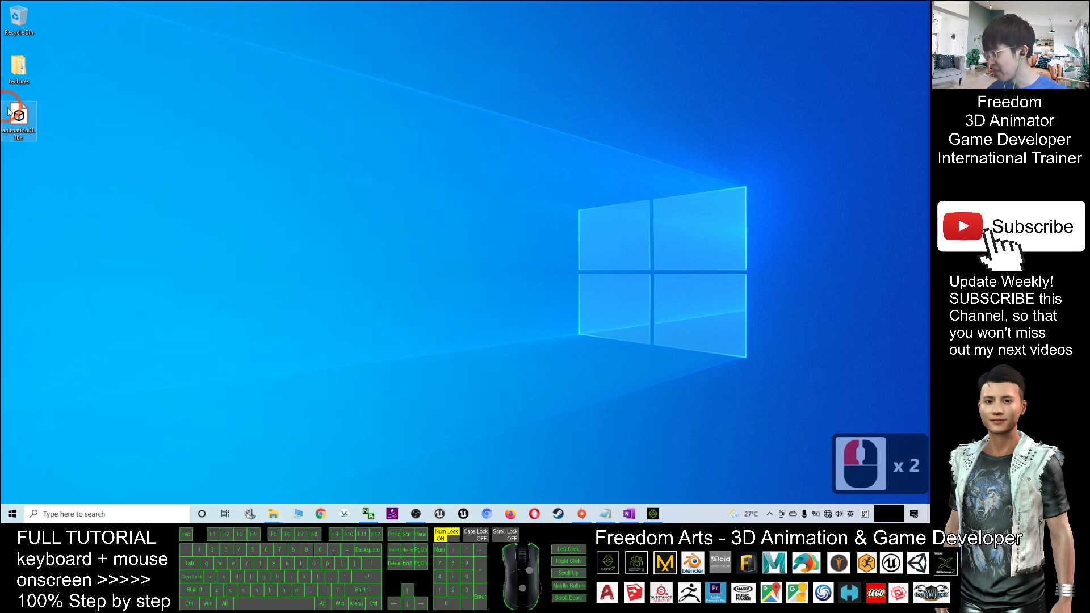
click(231, 236)
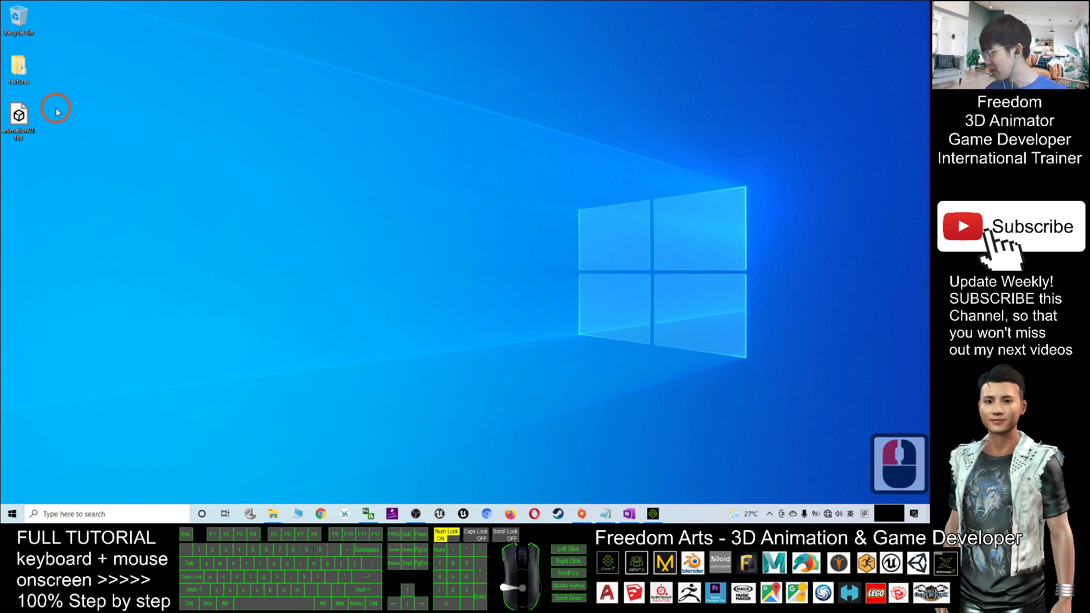
double_click(17, 118)
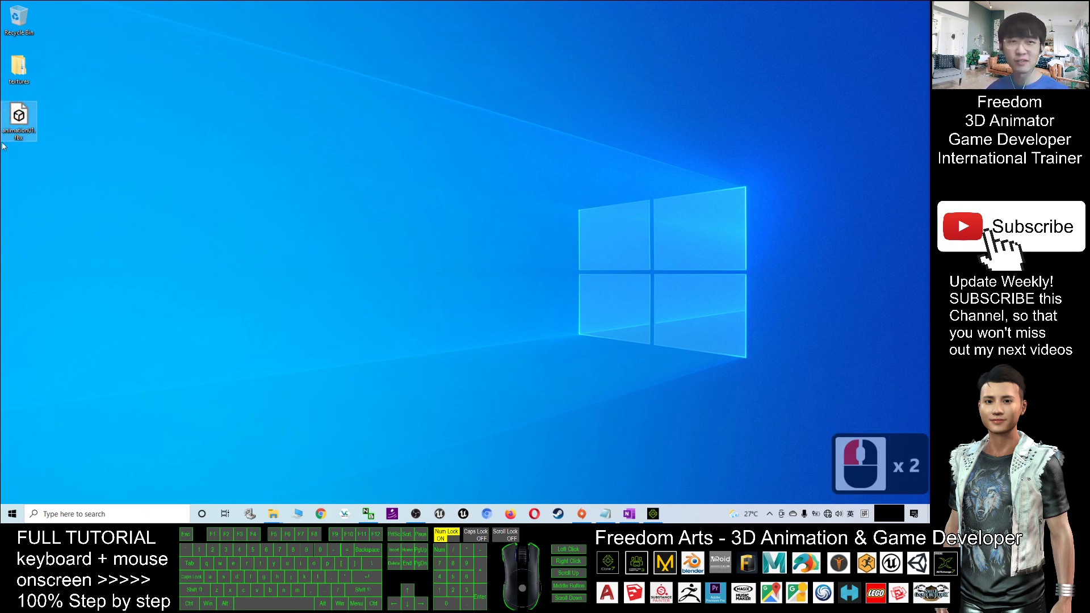
- Search Windows for 'maya' and launch Maya 2019 from the results
double_click(86, 514)
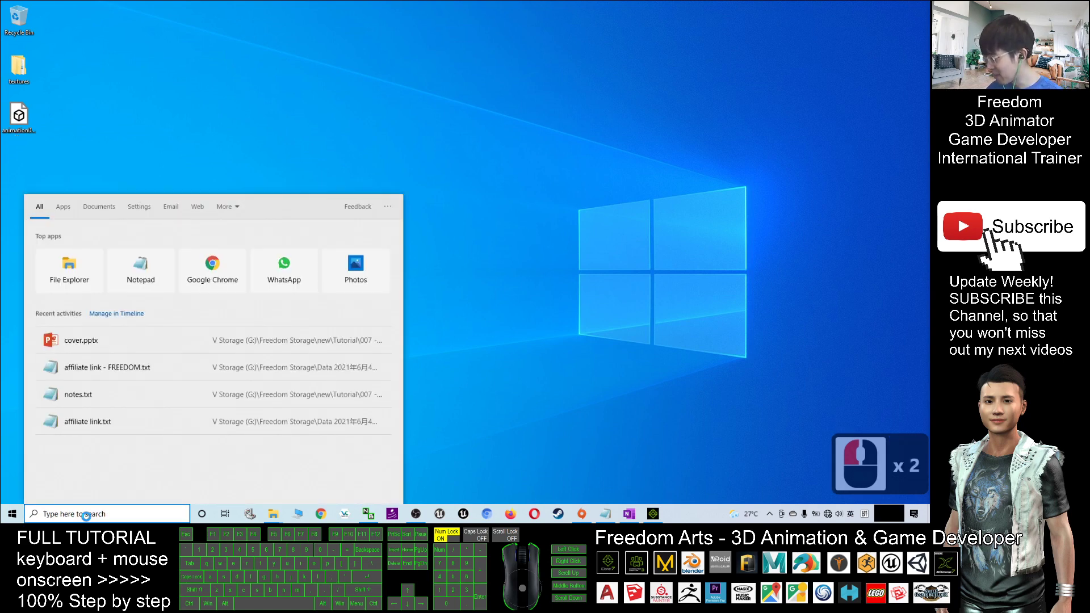
text(maya)
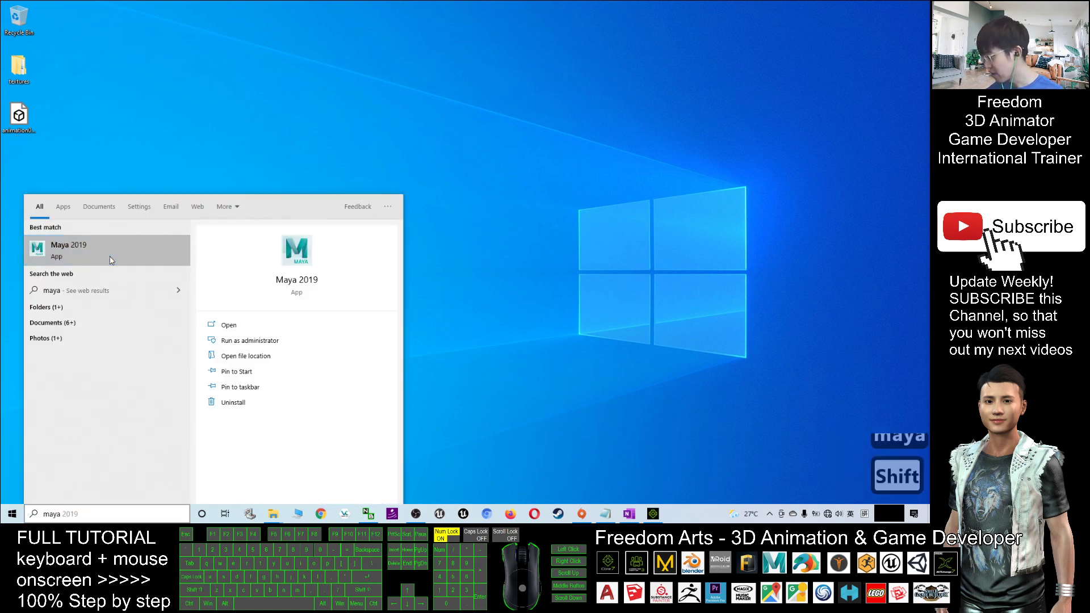
click(480, 187)
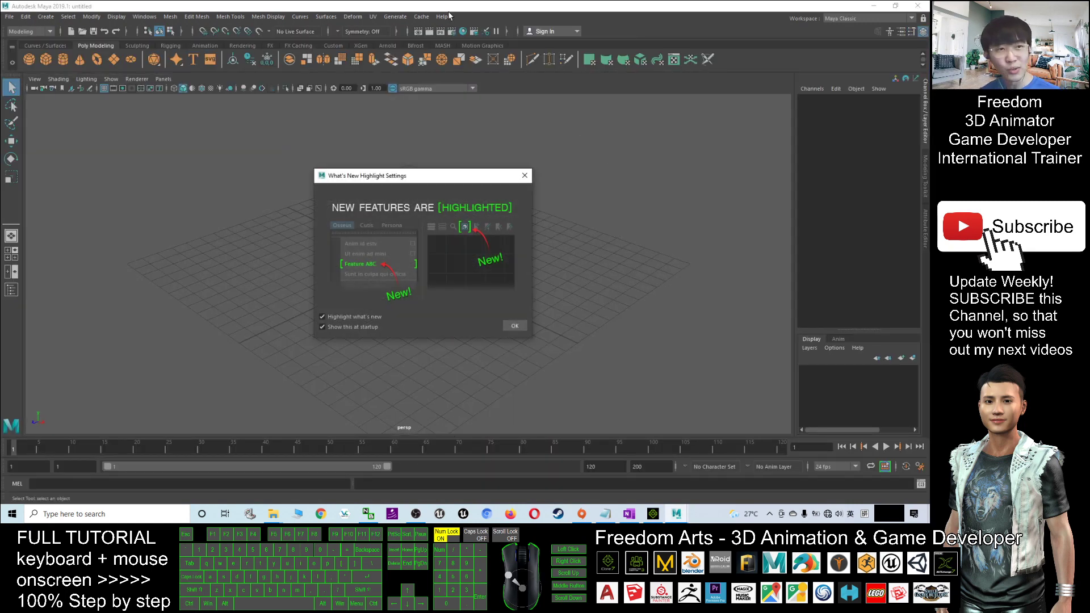
- Close Maya's What's New window and restore Maya down from full screen
click(525, 177)
double_click(423, 7)
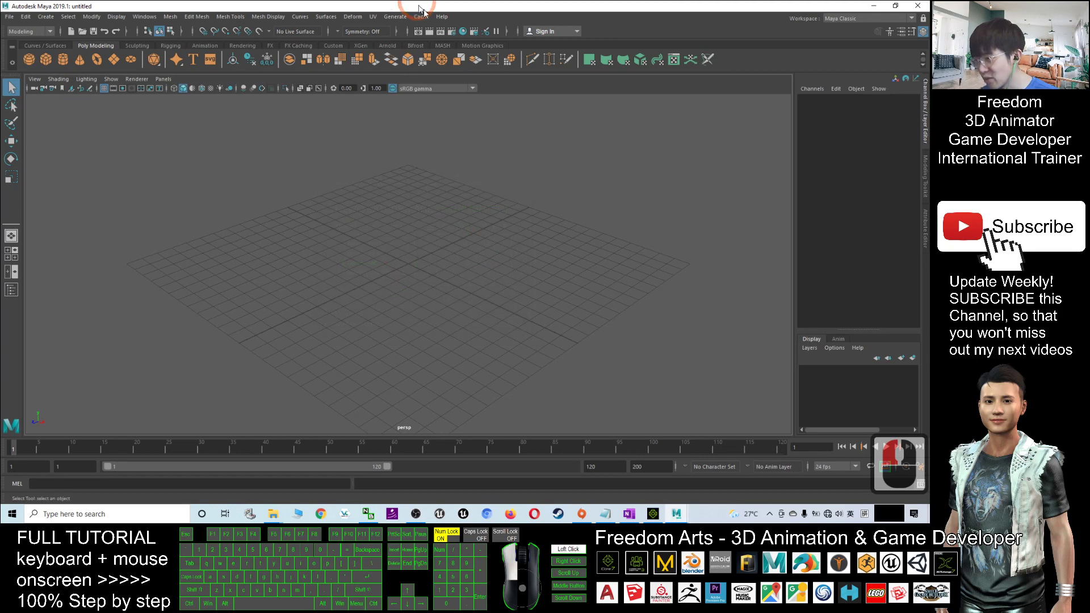
click(522, 34)
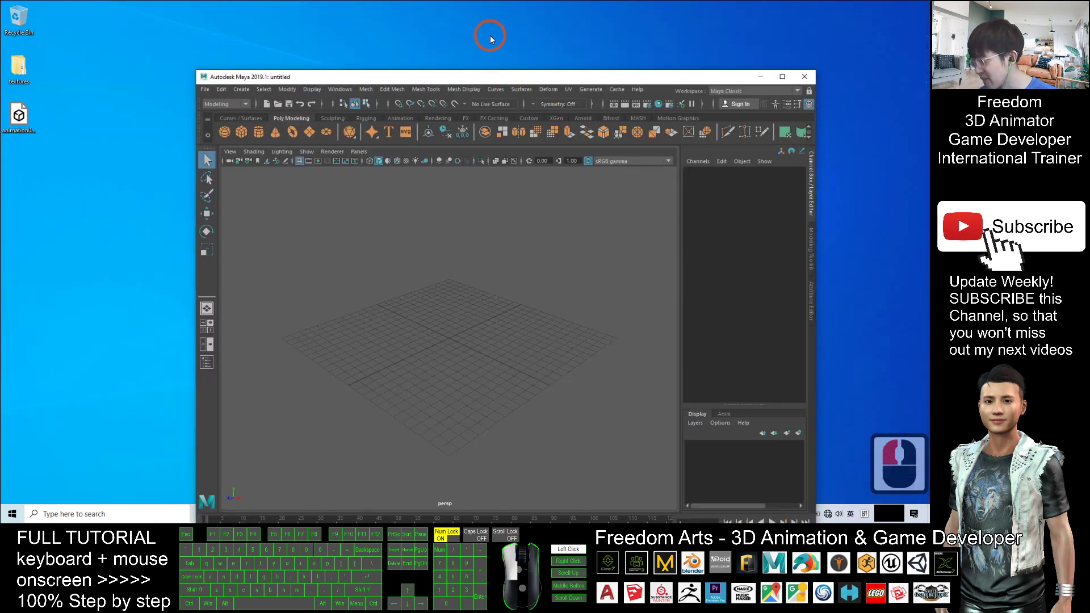
- Move and shrink the Maya window, then bring iClone 7 back to the front
drag(490, 77, 492, 31)
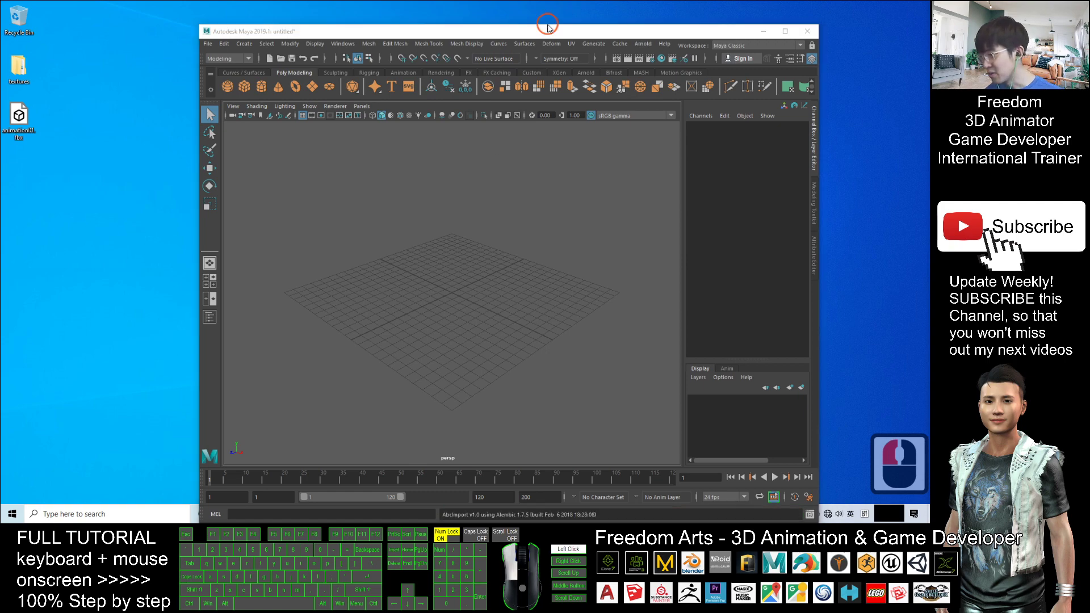
mouse_move(547, 24)
mouse_down()
mouse_move(551, 91)
mouse_move(536, 34)
mouse_up()
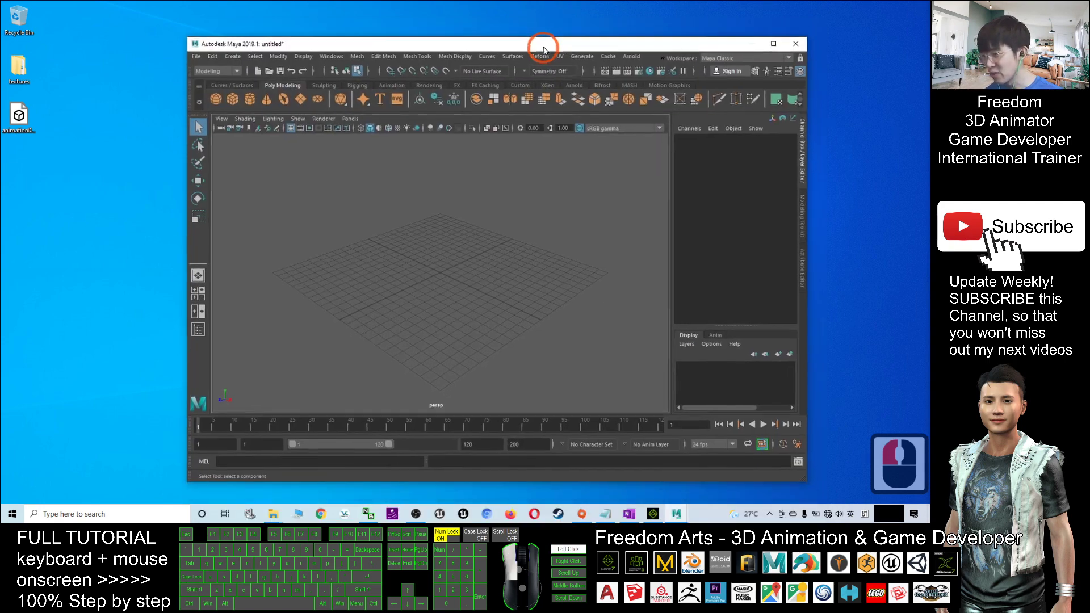
click(654, 514)
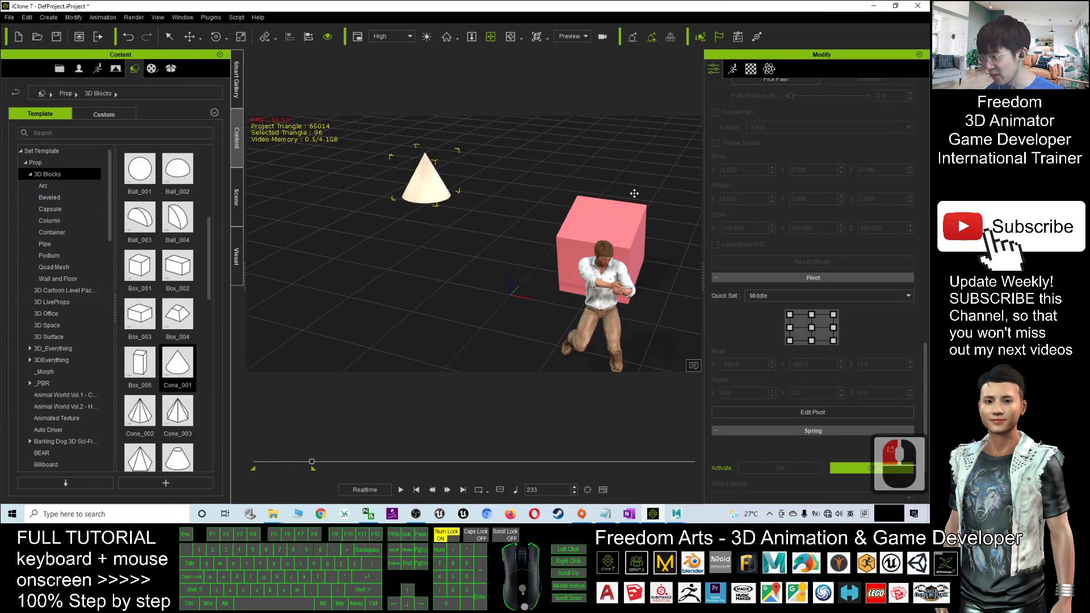
- Import animation01.fbx into Maya from the desktop and maximize the Maya window
click(874, 7)
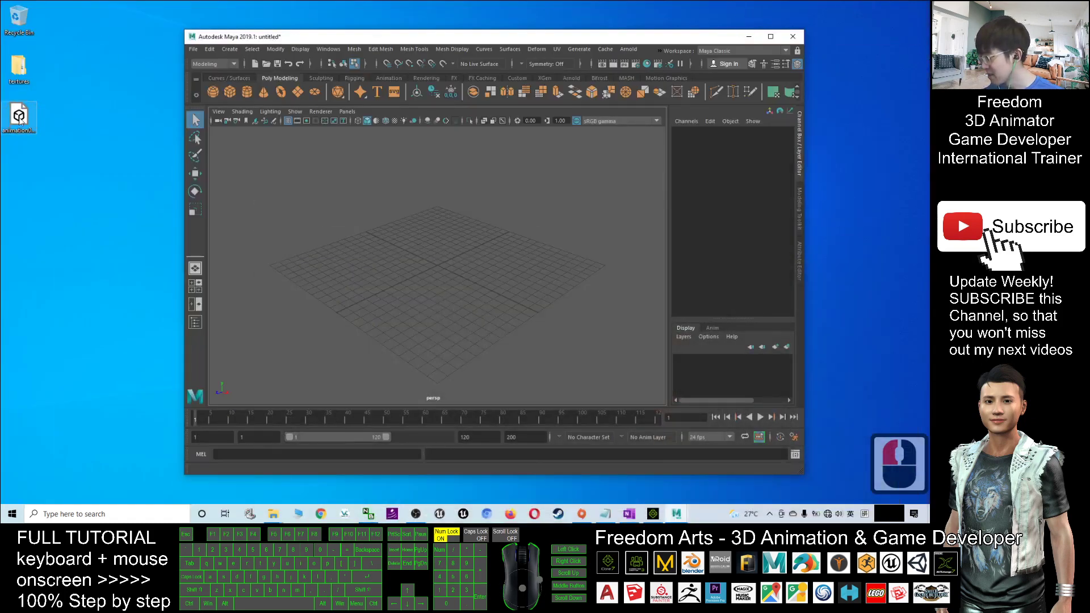
drag(20, 121, 436, 265)
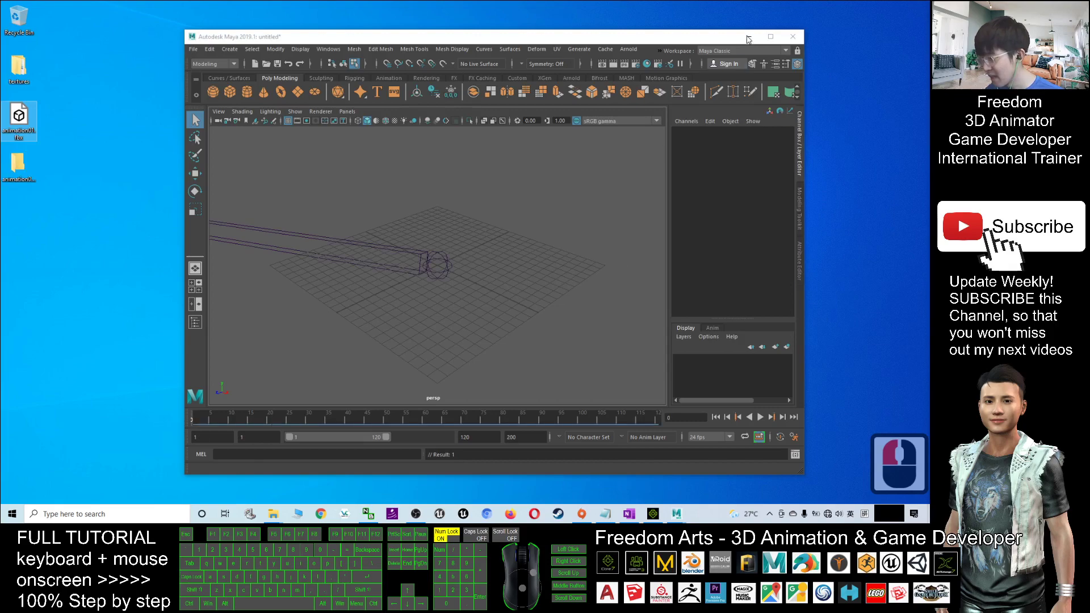
click(771, 36)
- Zoom the perspective view onto the imported cone and its linked rig
scroll(423, 268, up, 19)
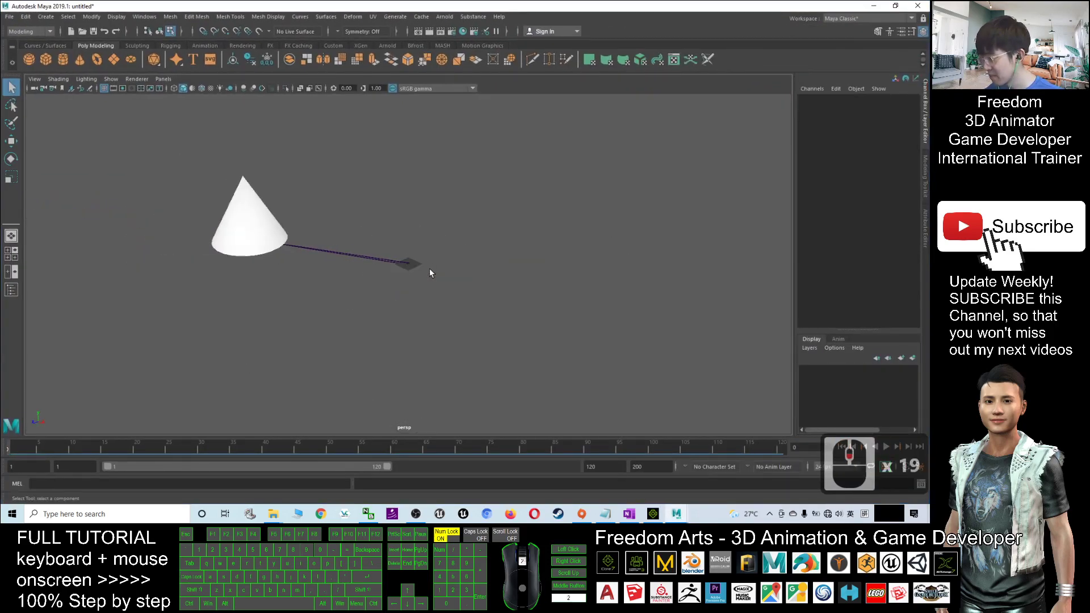
scroll(430, 269, down, 20)
scroll(428, 269, up, 20)
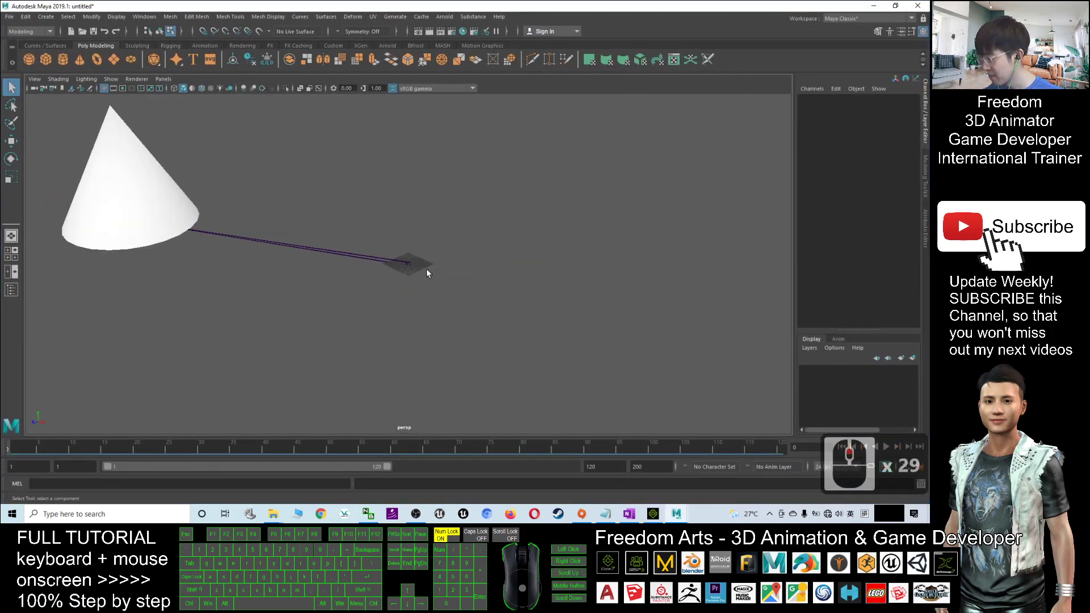
scroll(427, 272, up, 6)
key(r)
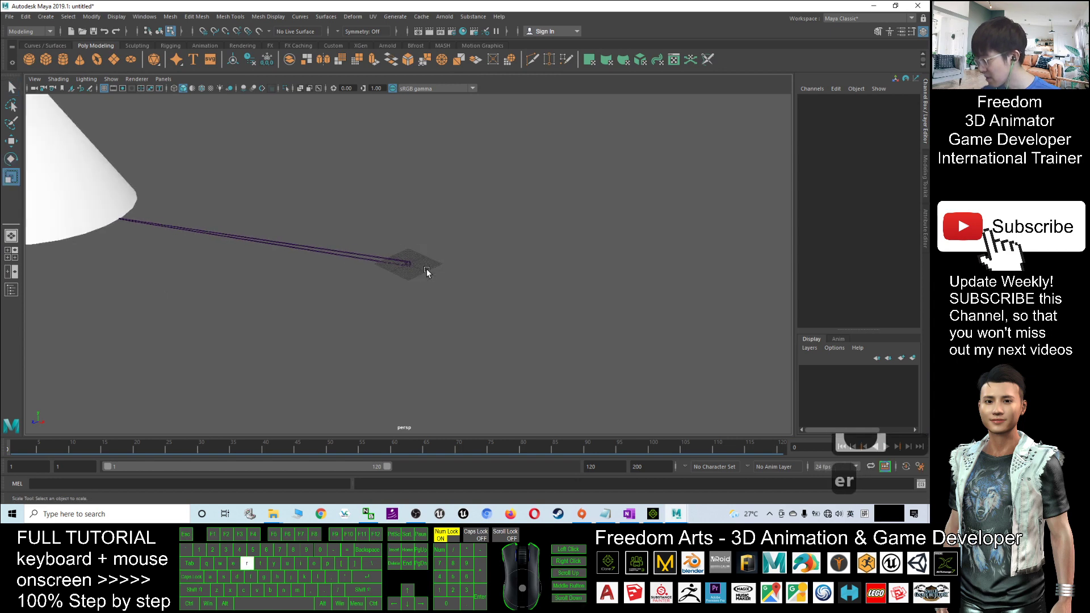
scroll(355, 269, down, 10)
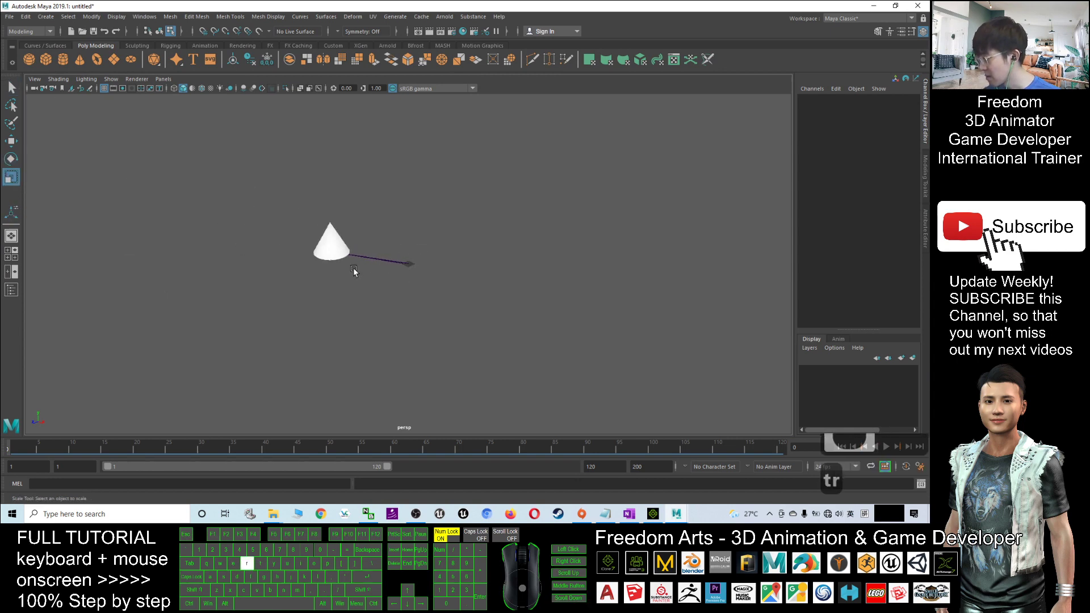
scroll(432, 275, down, 16)
scroll(435, 272, up, 20)
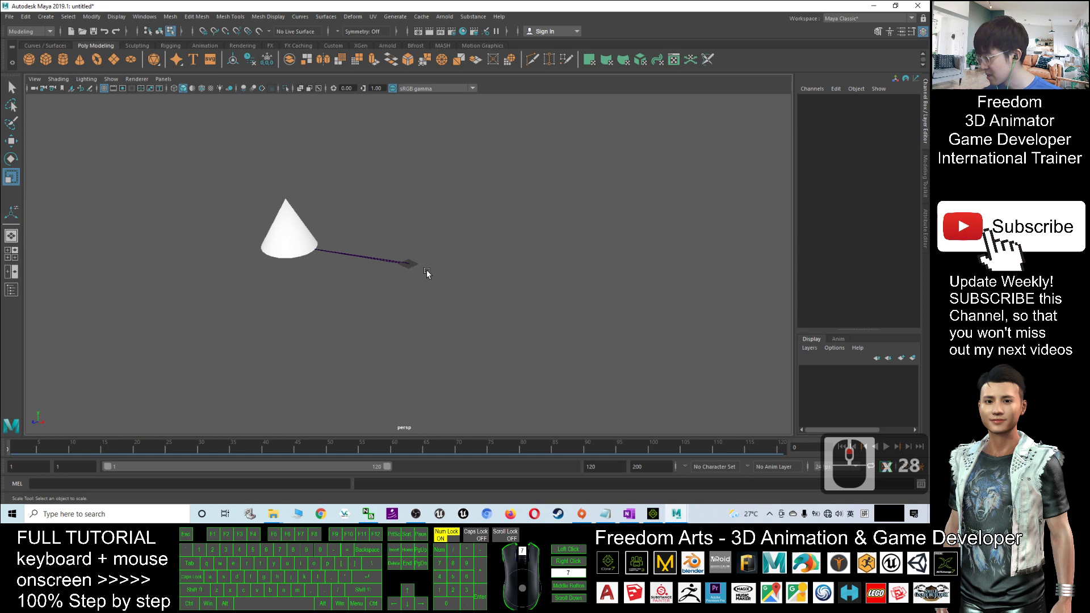
scroll(404, 273, up, 2)
scroll(404, 274, down, 4)
scroll(404, 274, up, 7)
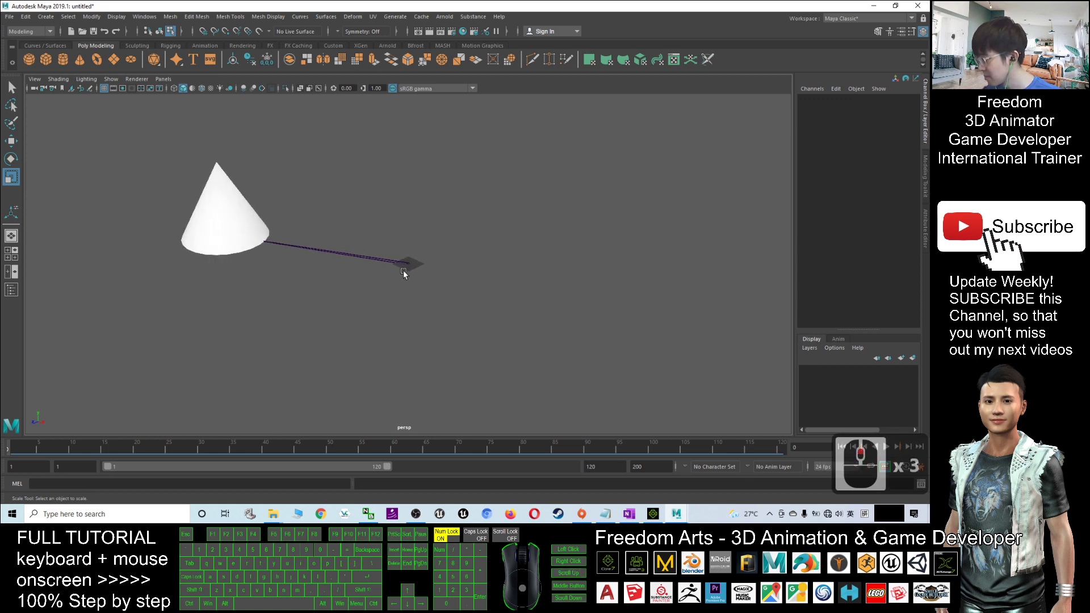
scroll(403, 273, down, 3)
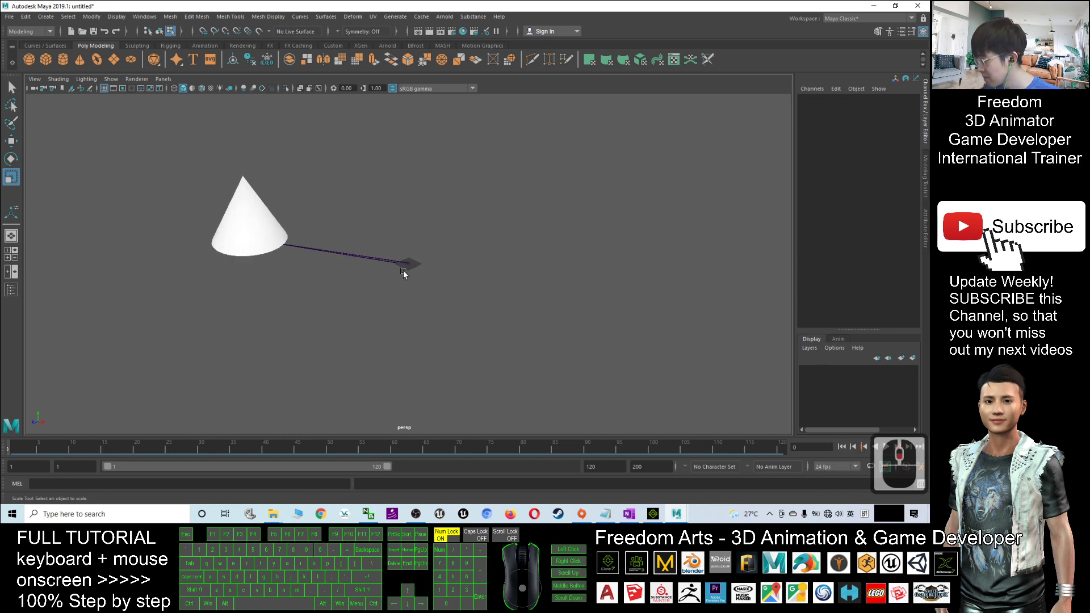
- Cycle through the move, rotate and scale tools, ending on scale
key(w)
key(e)
key(r)
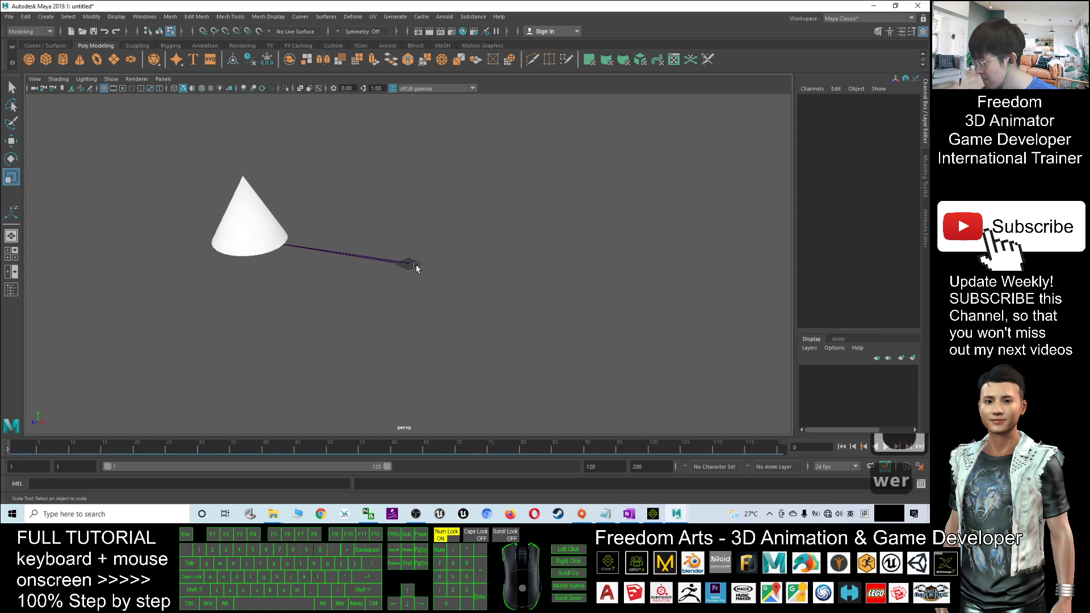
key(e)
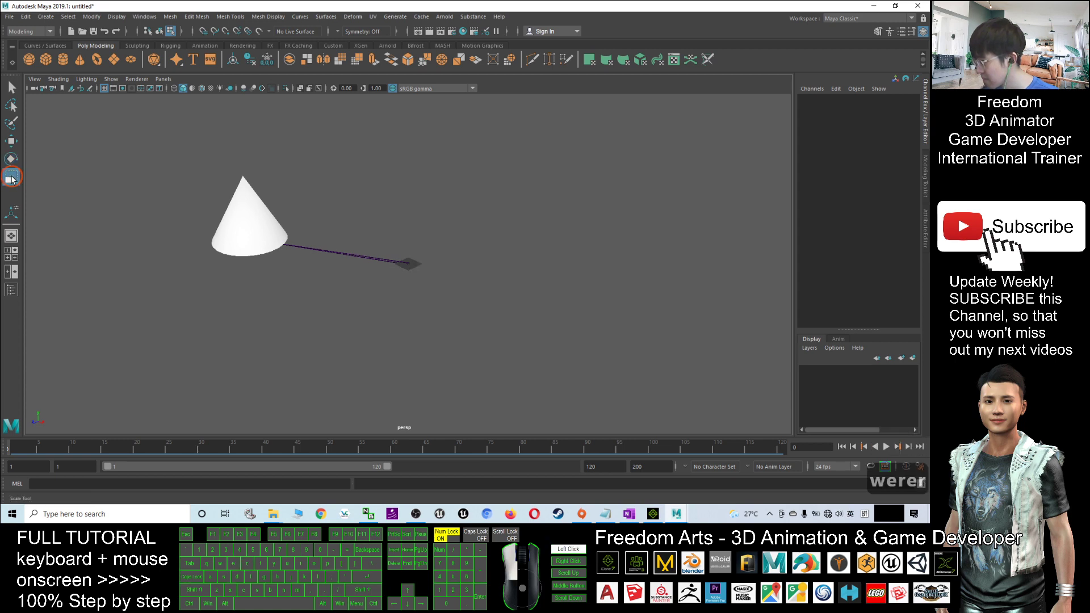
click(11, 179)
- Try setting a keyframe with S and adjust the zoom on the cone
key(s)
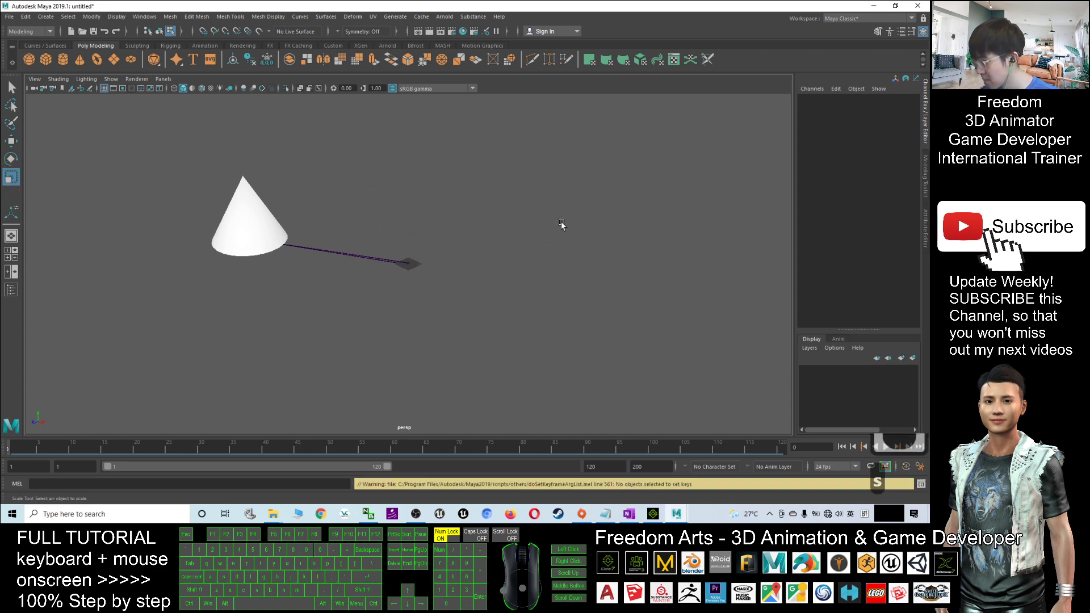
scroll(562, 367, down, 8)
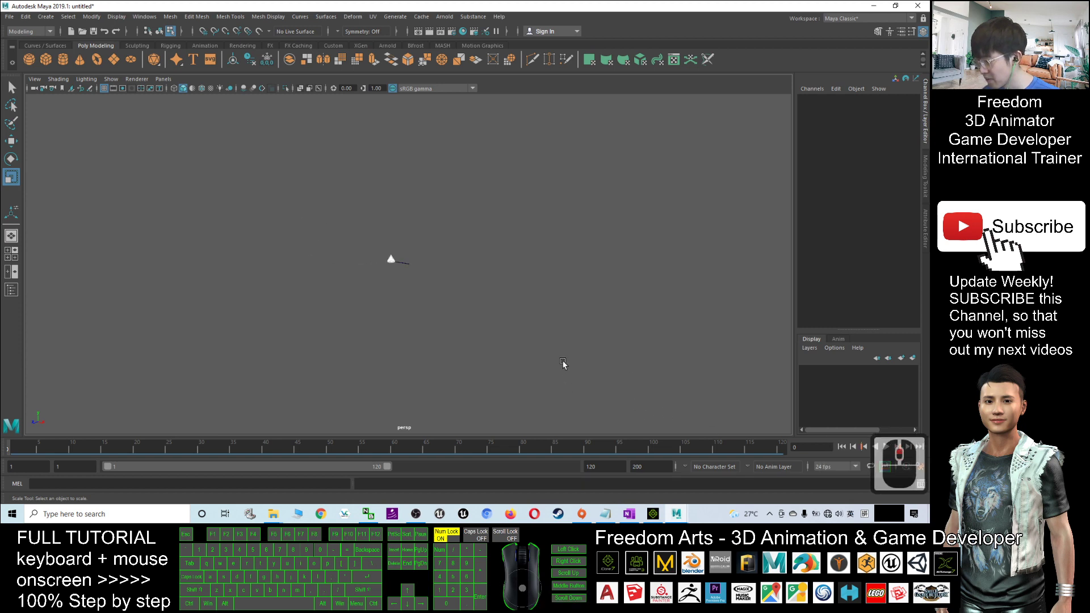
scroll(565, 365, up, 5)
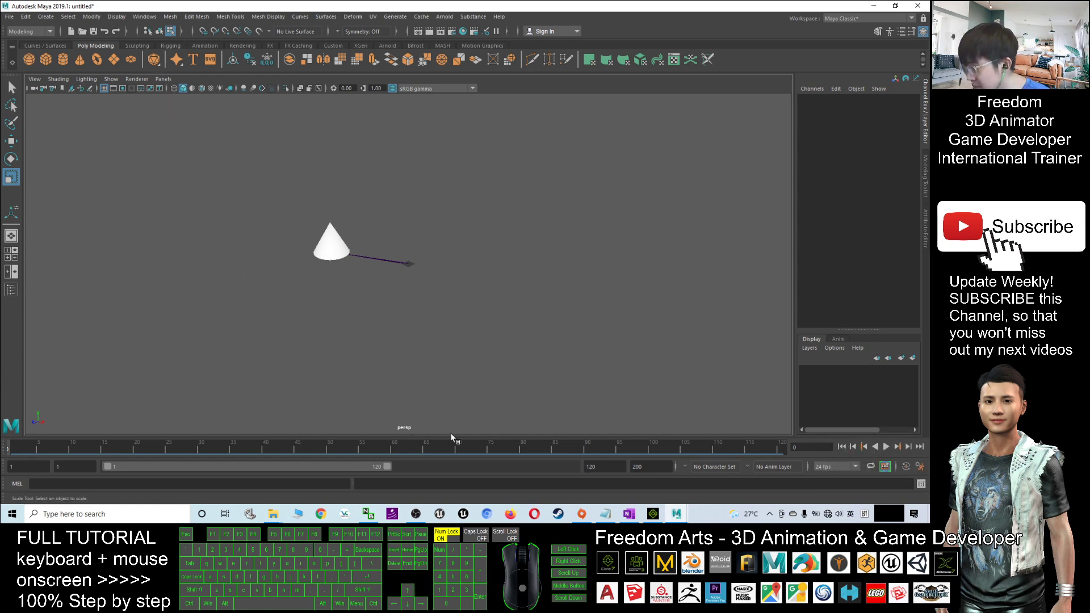
- Play the cone's animation to check it moves, stop it, and return to iClone 7
click(886, 447)
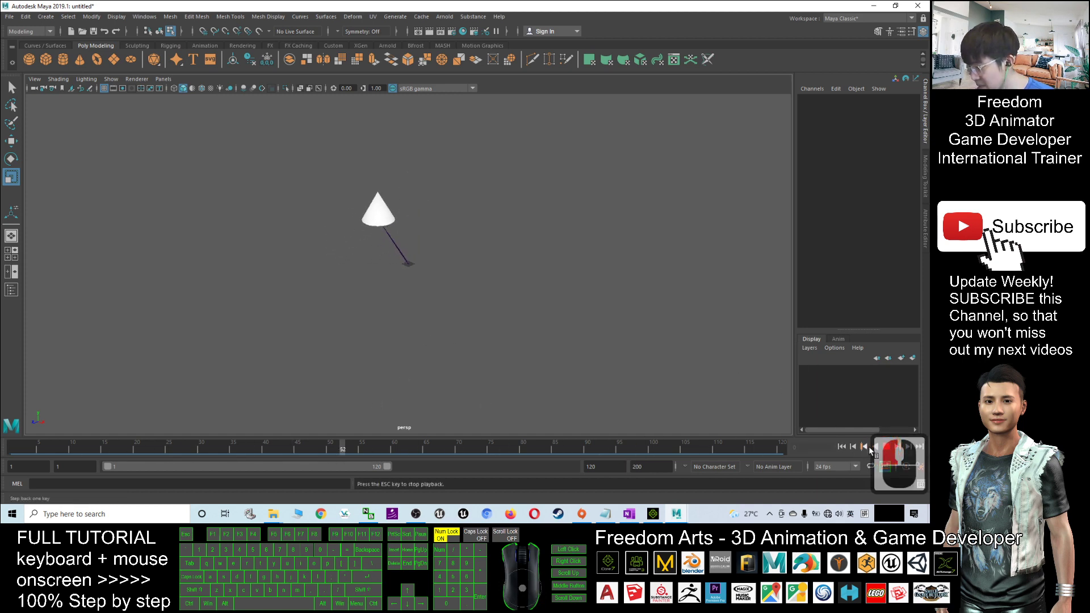
click(887, 449)
click(887, 448)
click(451, 188)
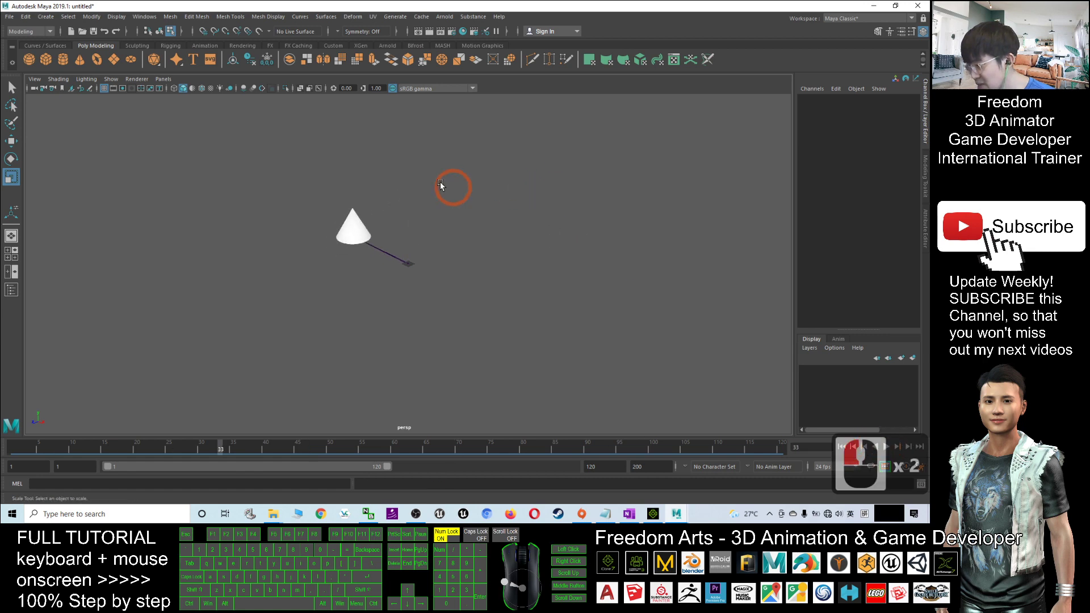
click(654, 514)
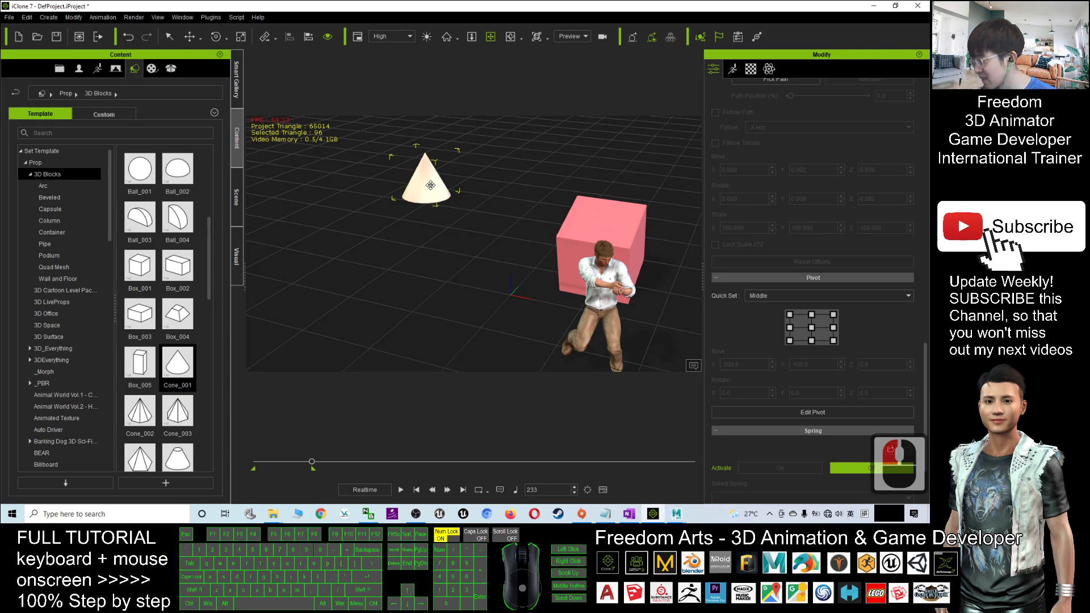
- Open the FBX export settings and close them without exporting
click(9, 17)
click(31, 96)
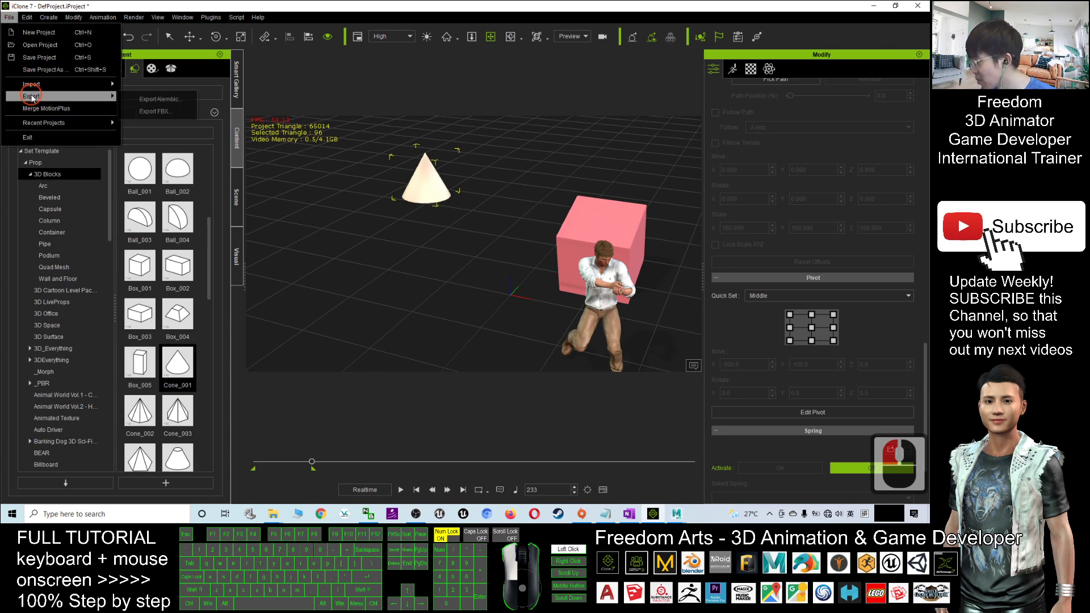
click(171, 112)
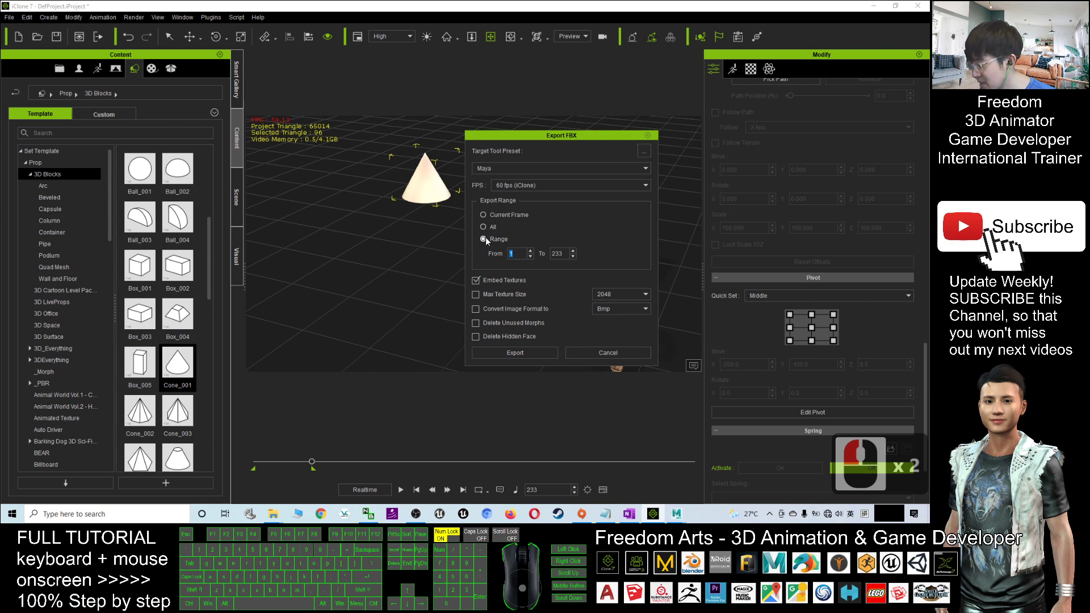
click(648, 135)
- Pan the view and select the cone, pink box and kneeling character together
scroll(579, 176, down, 15)
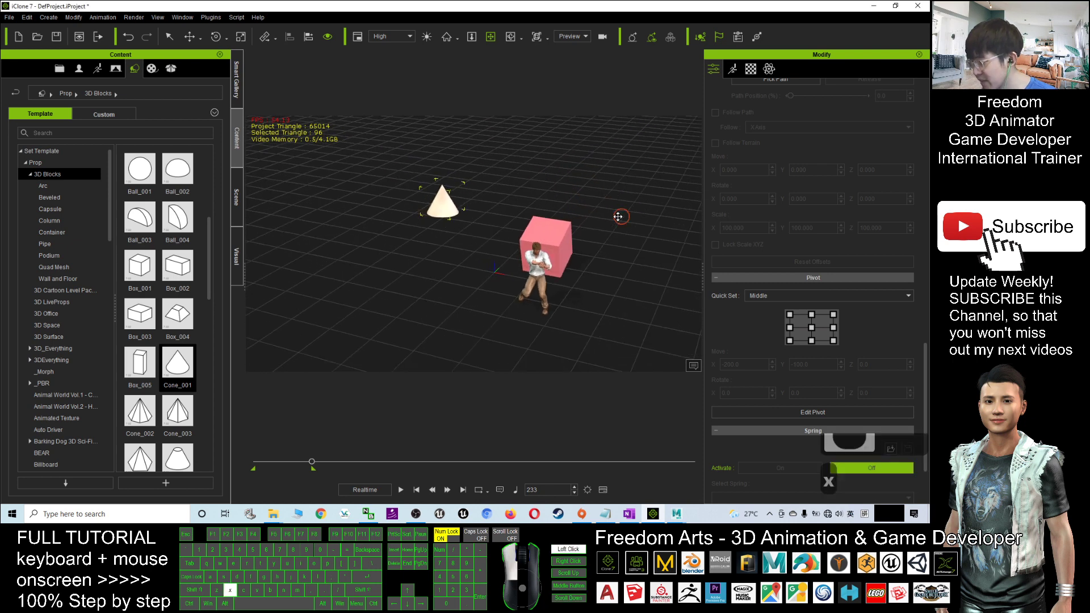
middle_drag(619, 216, 557, 177)
key(q)
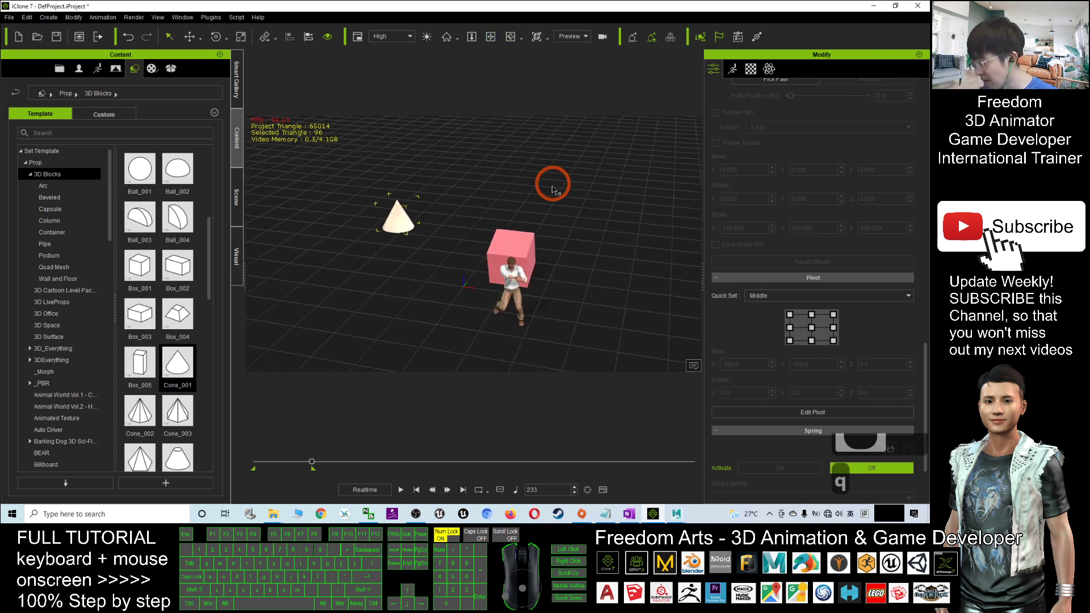
key(q)
key(q)
key(q)
key(q)
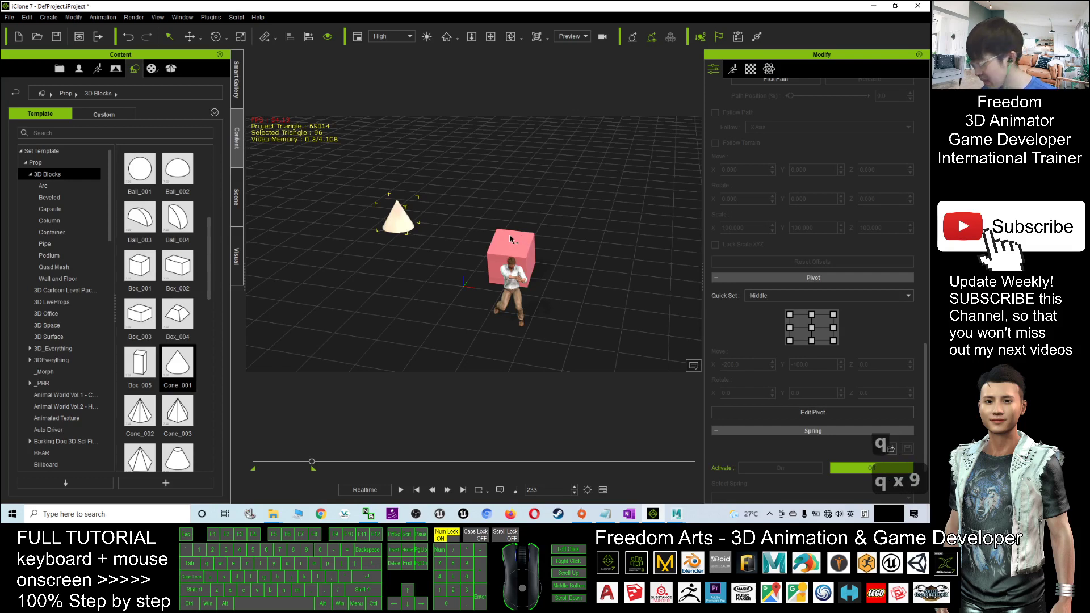
click(511, 243)
click(511, 243)
click(514, 246)
click(513, 245)
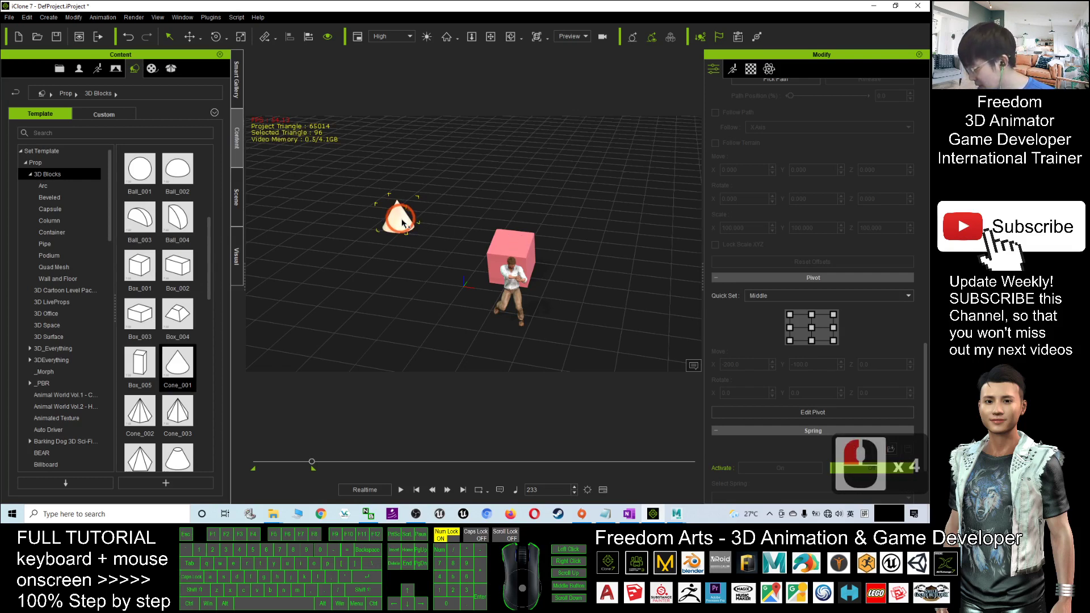
ctrl+click(516, 239)
ctrl+click(516, 238)
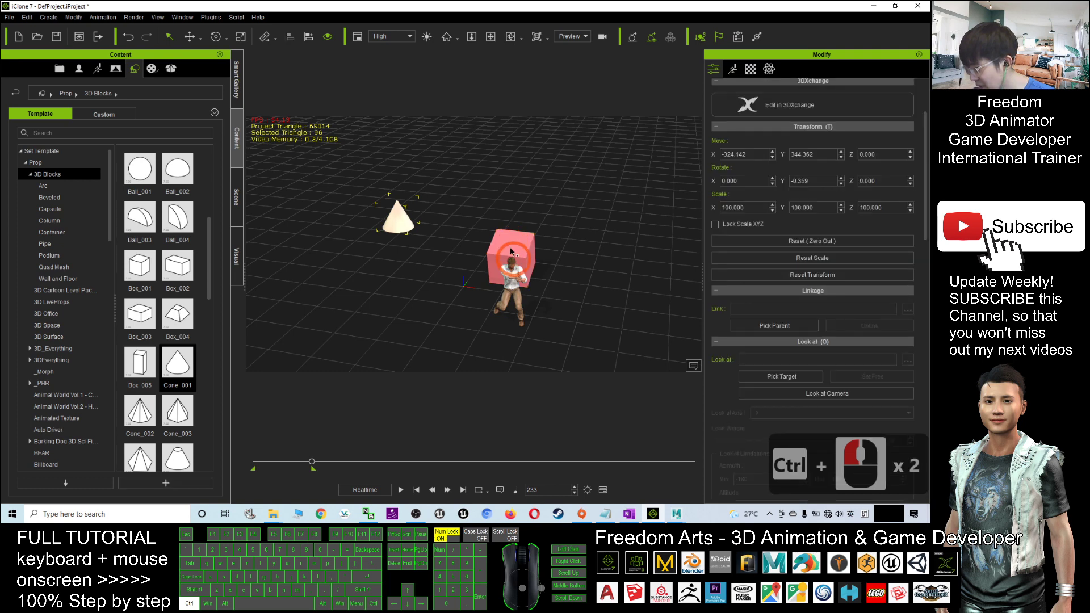
ctrl+click(515, 236)
click(517, 272)
click(517, 273)
click(517, 273)
click(517, 272)
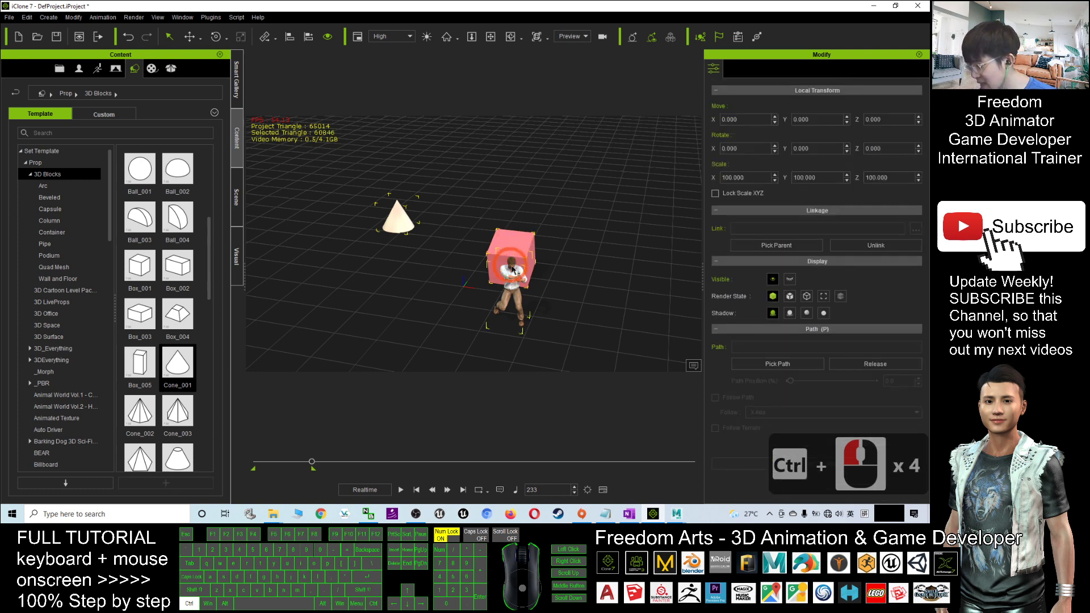
click(516, 273)
click(516, 273)
click(517, 273)
click(516, 273)
- Restore the iClone window to a smaller size over Maya
scroll(516, 273, up, 8)
scroll(393, 265, down, 11)
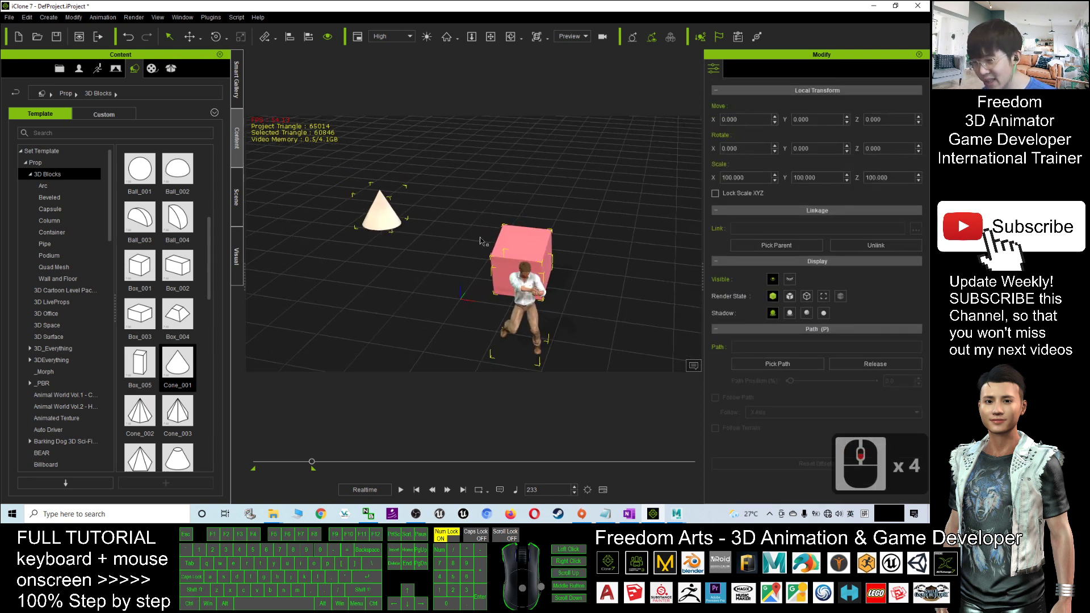
drag(331, 5, 448, 146)
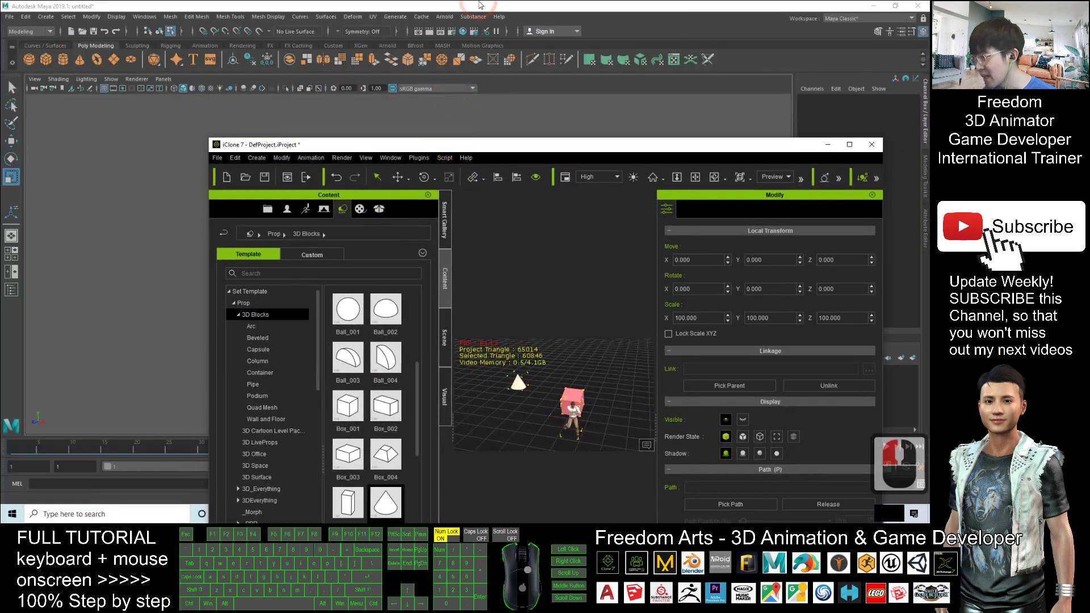
- Clear Maya to a new, empty scene
click(10, 16)
click(9, 16)
click(24, 34)
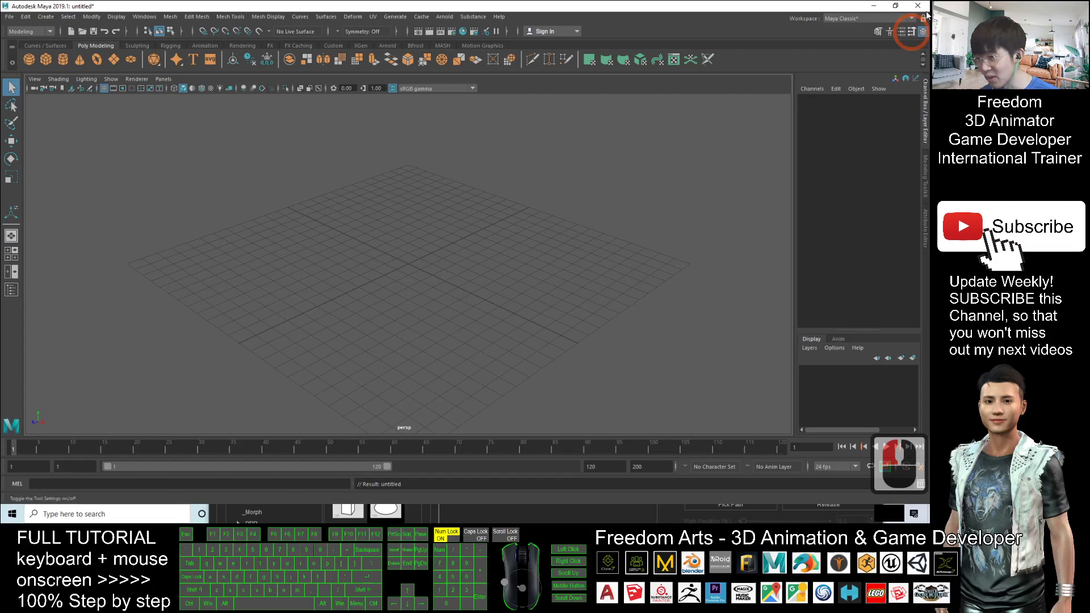
- Minimize Maya and bring iClone 7 up to fill the screen
click(873, 5)
click(509, 90)
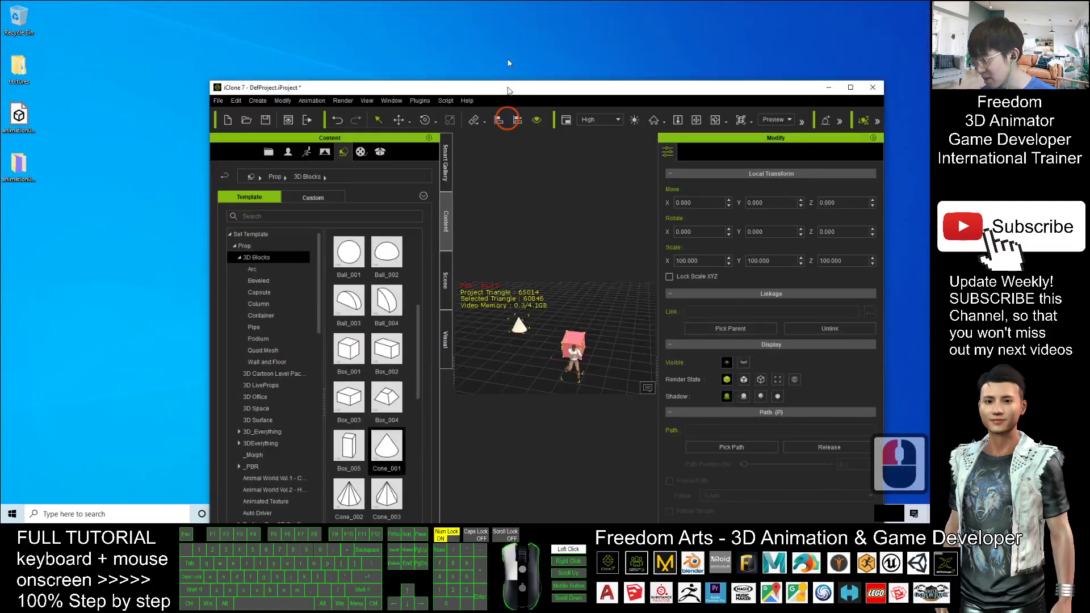
double_click(509, 90)
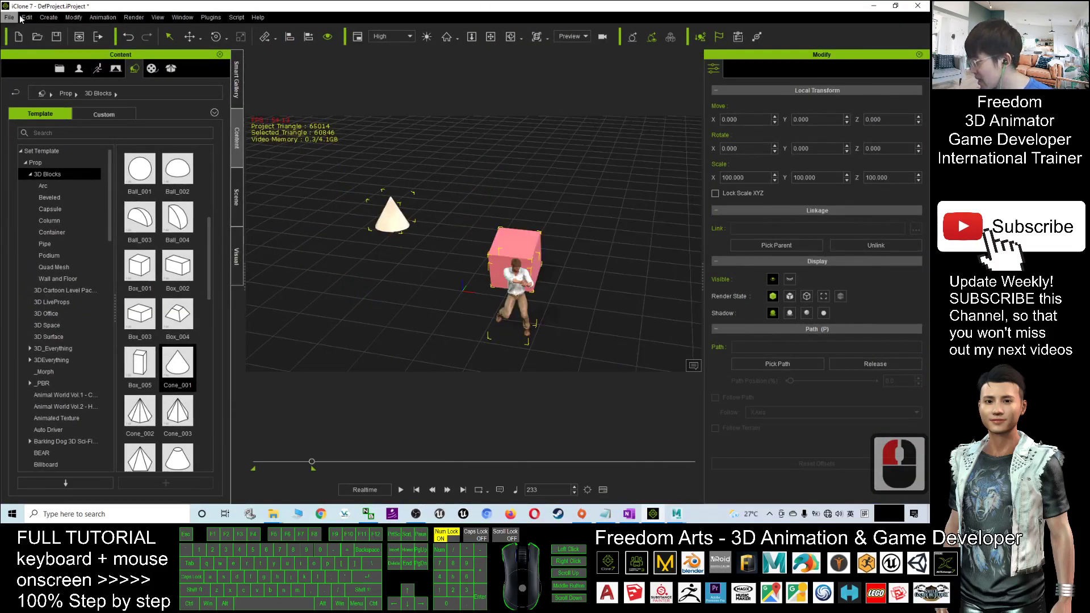
- Start an FBX export and proceed to the Save As dialog
click(10, 17)
click(62, 96)
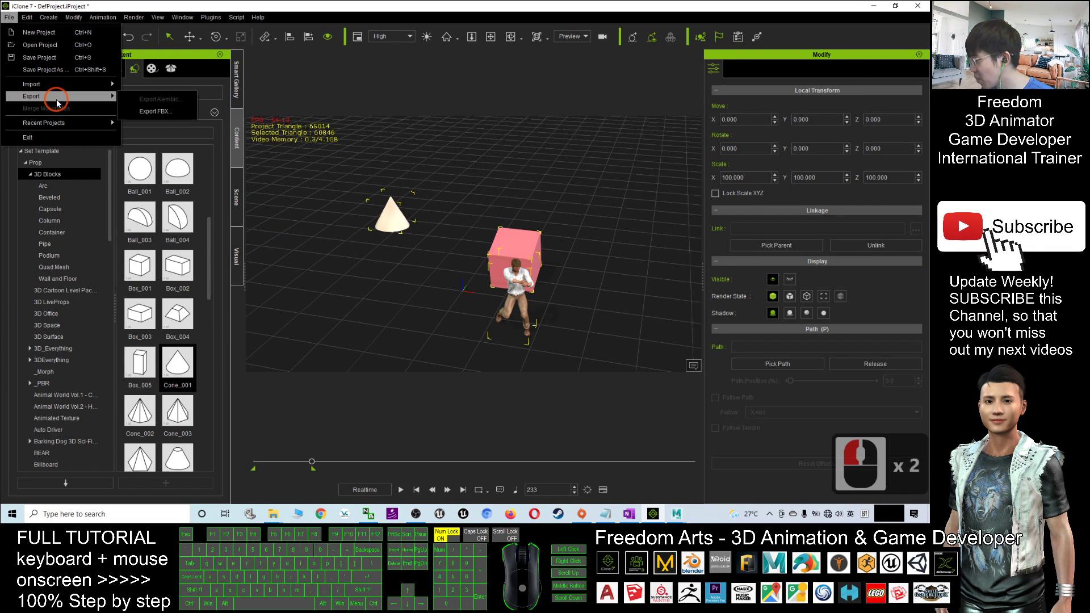
click(179, 112)
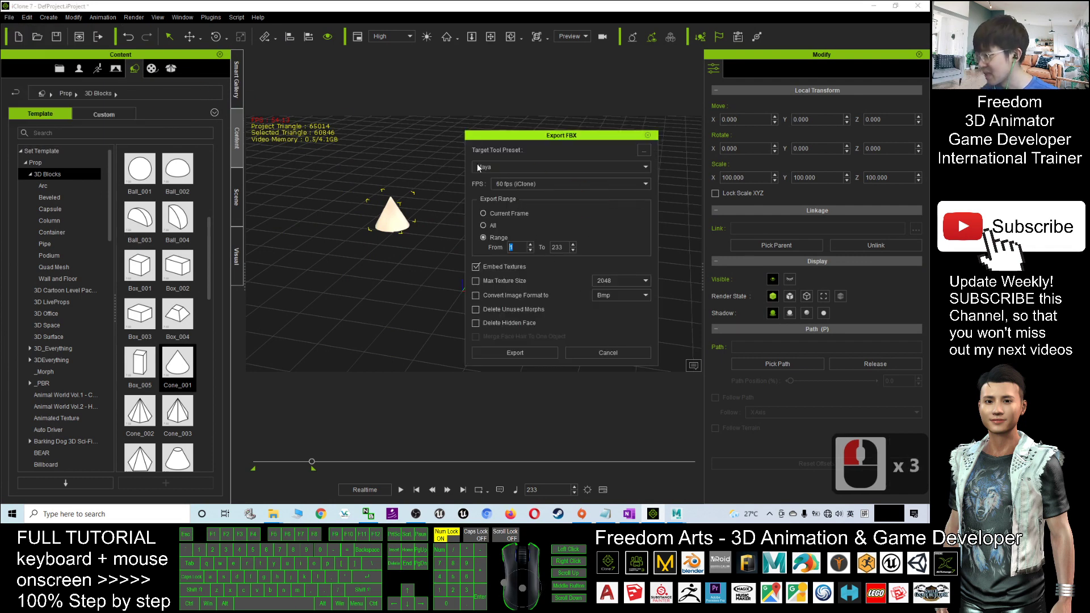
click(515, 352)
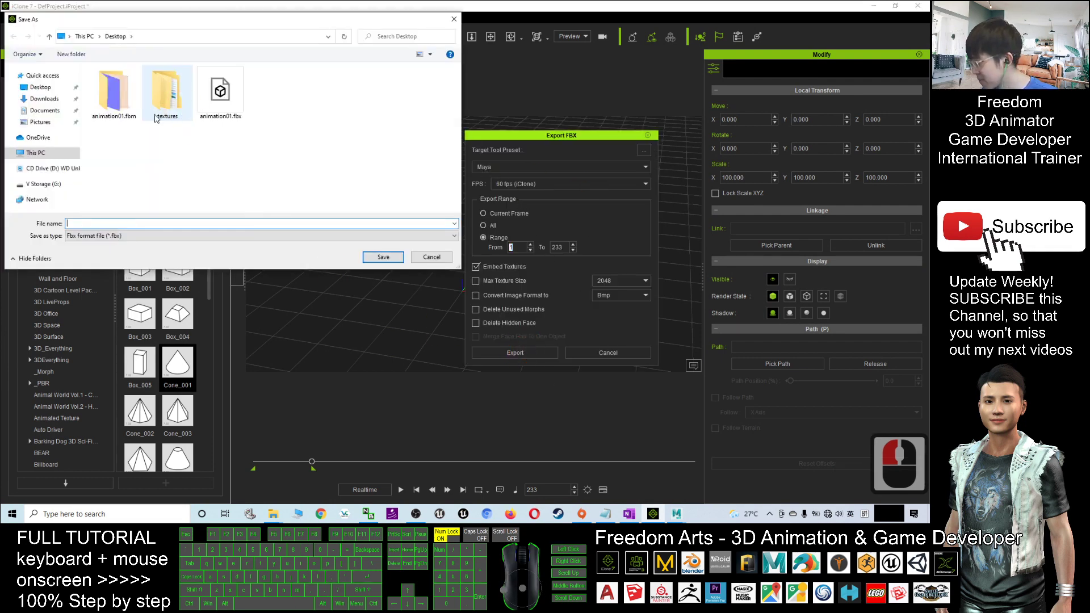
- Delete the old animation01.fbx, its animation01.fbm folder and the textures folder from the Desktop
click(221, 93)
click(116, 90)
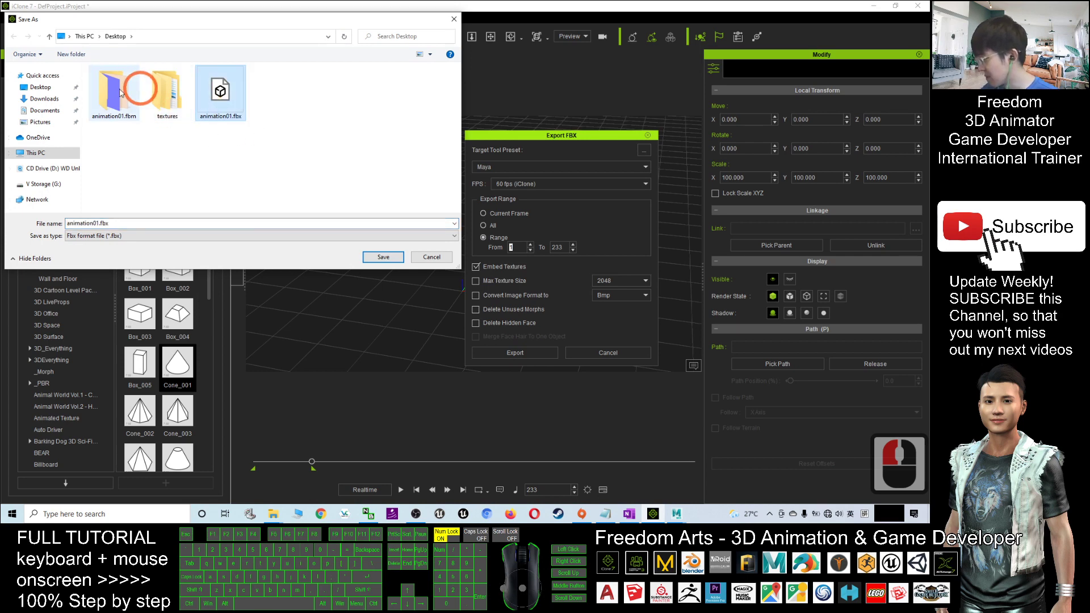
click(267, 152)
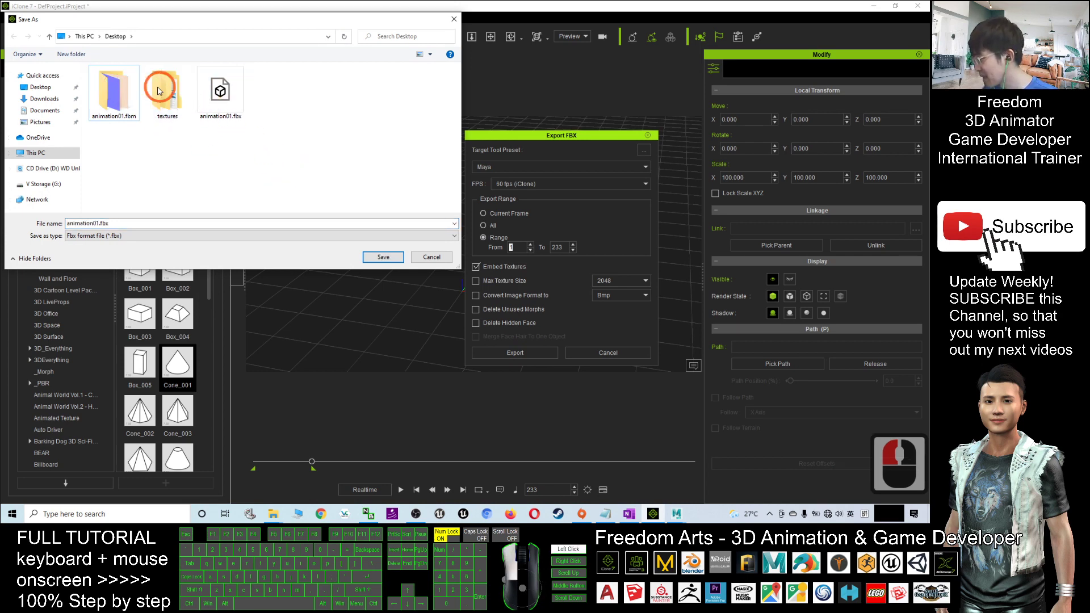
click(220, 92)
ctrl+click(114, 89)
ctrl+click(220, 92)
key(Delete)
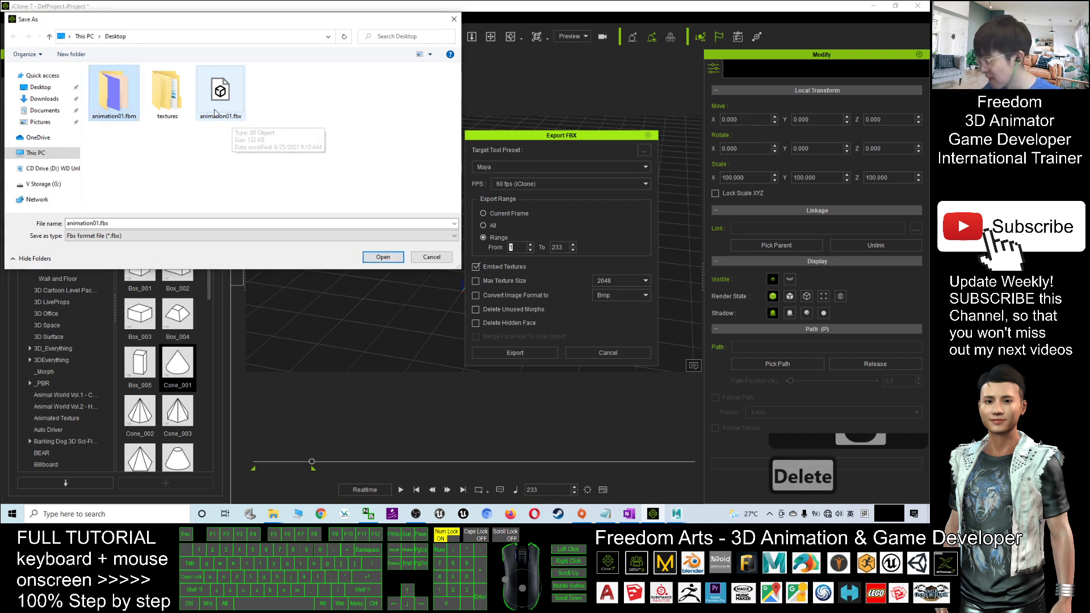
click(131, 99)
key(Delete)
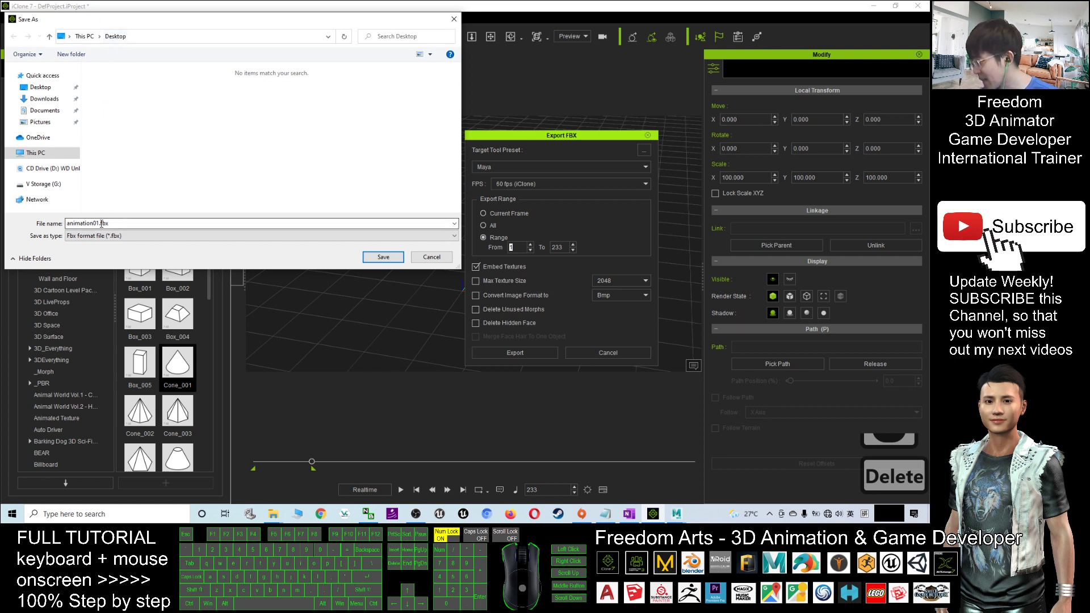
- Cancel the save, close the FBX export settings and shrink the iClone window
click(383, 257)
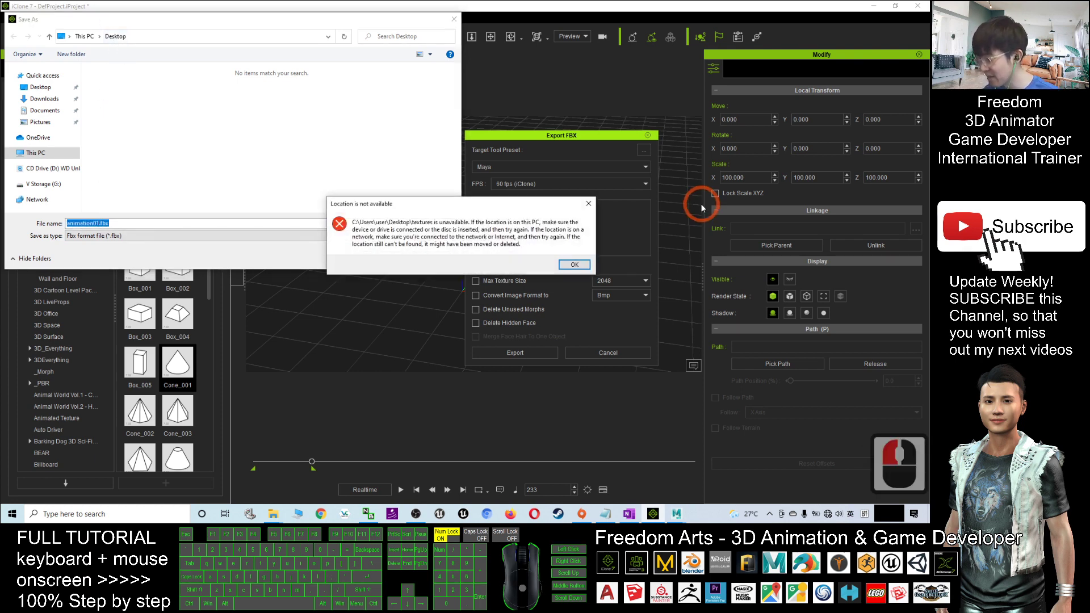
click(575, 264)
click(430, 256)
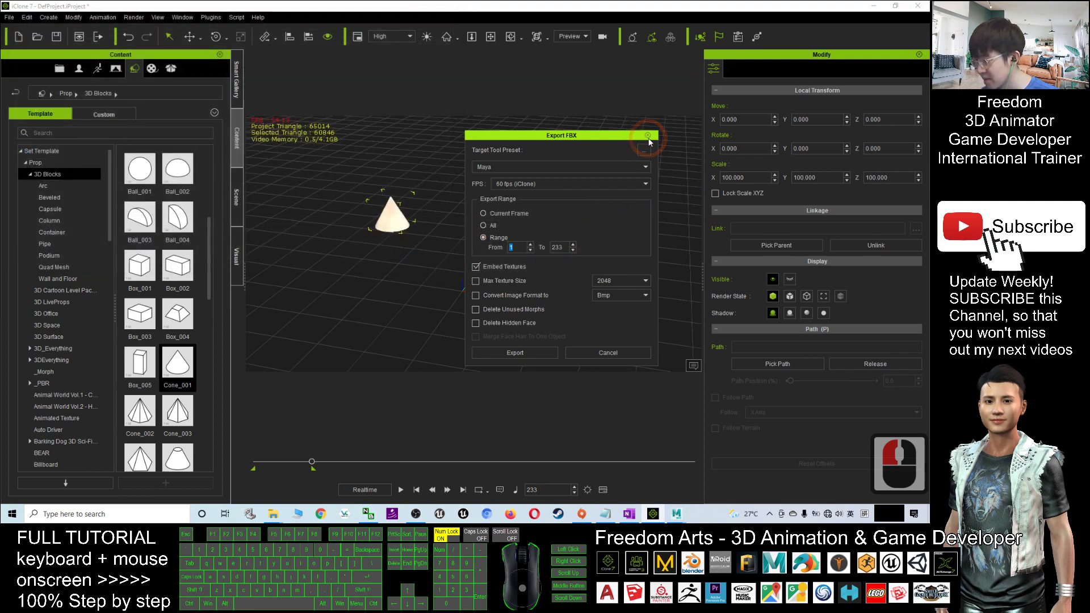
click(647, 135)
double_click(533, 5)
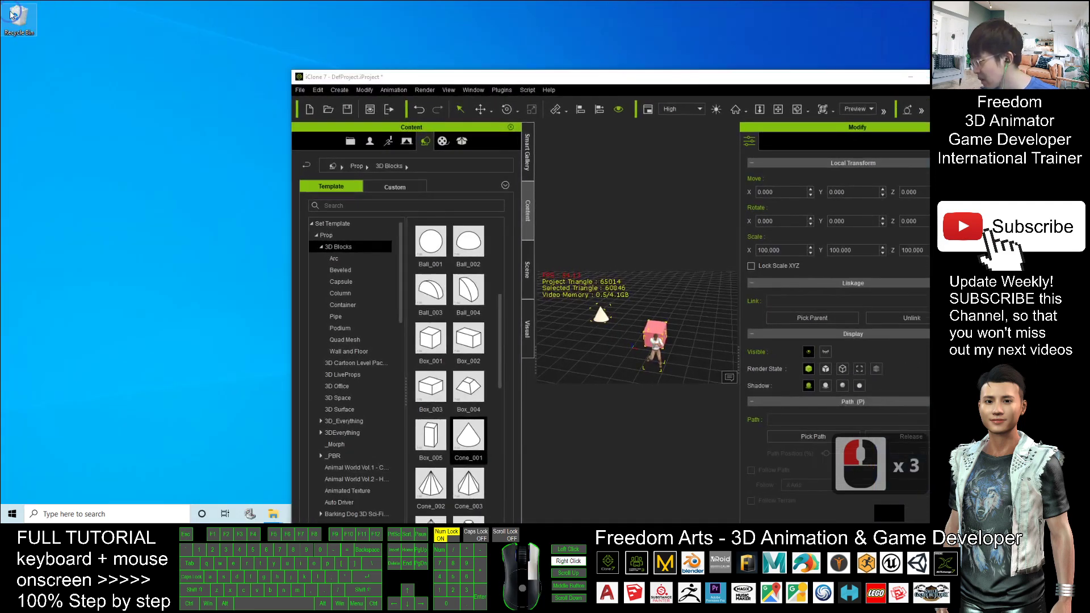
- Empty the Recycle Bin, maximize iClone and rewind the animation to frame 1
right_click(10, 14)
click(82, 29)
click(502, 271)
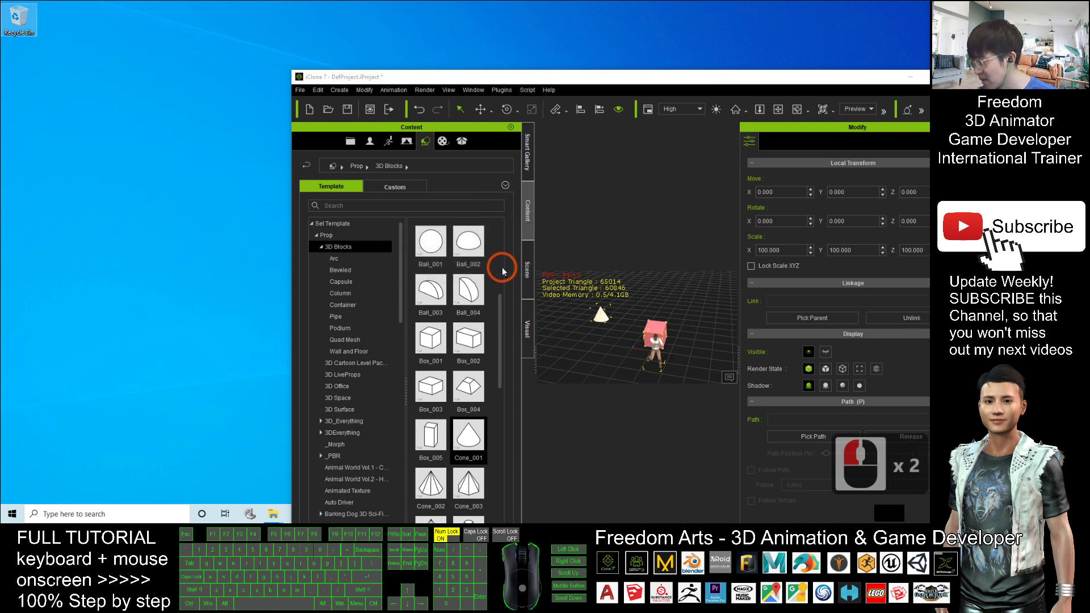
double_click(596, 77)
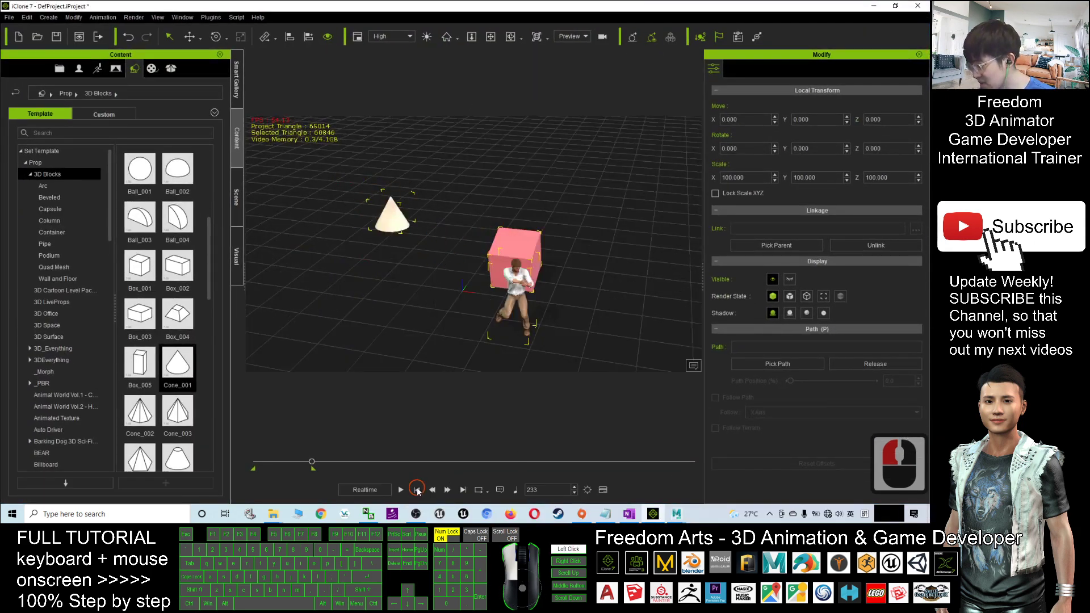
click(417, 489)
- Export the scene as FBX named animation01 to the Desktop
click(9, 17)
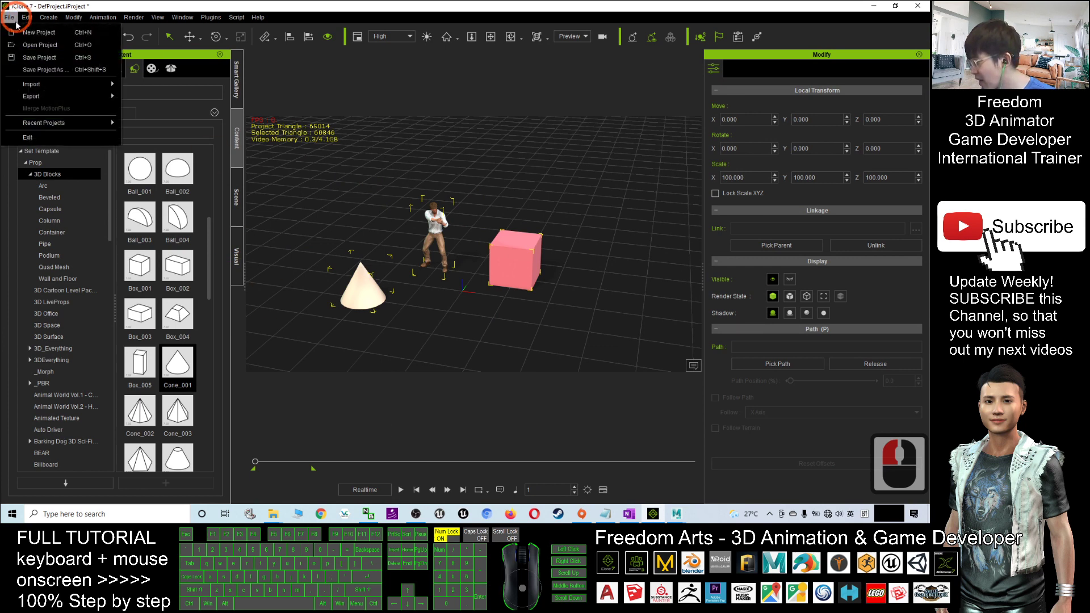
click(34, 96)
click(146, 111)
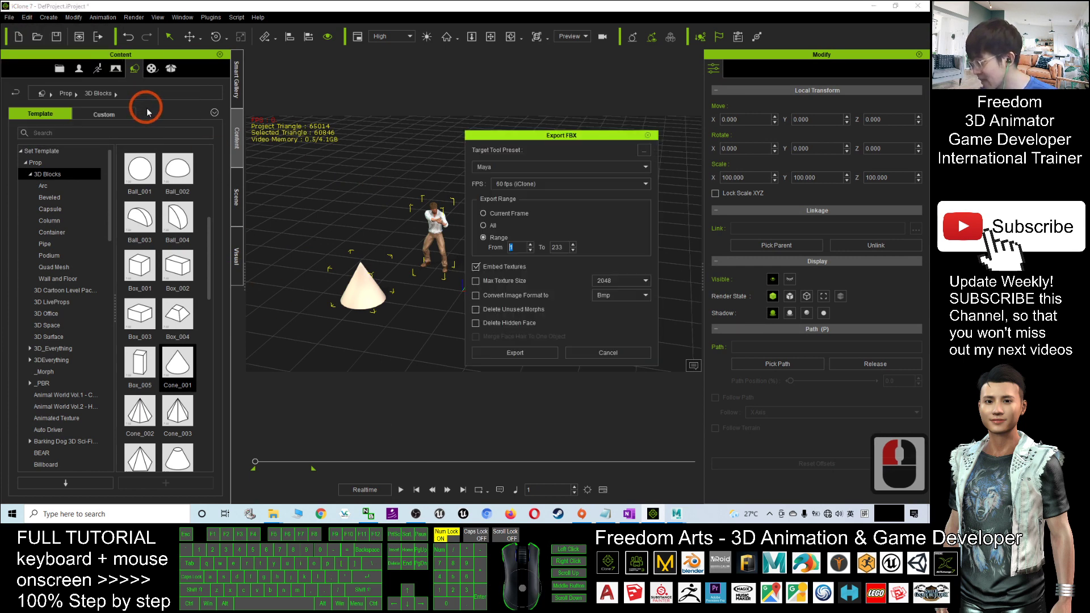
click(500, 223)
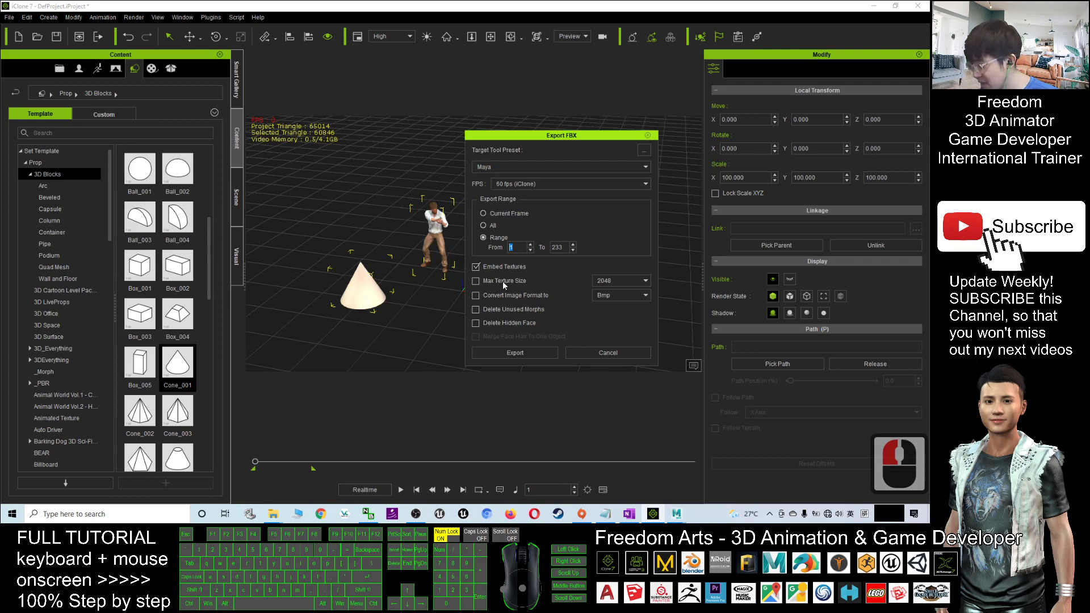
click(515, 353)
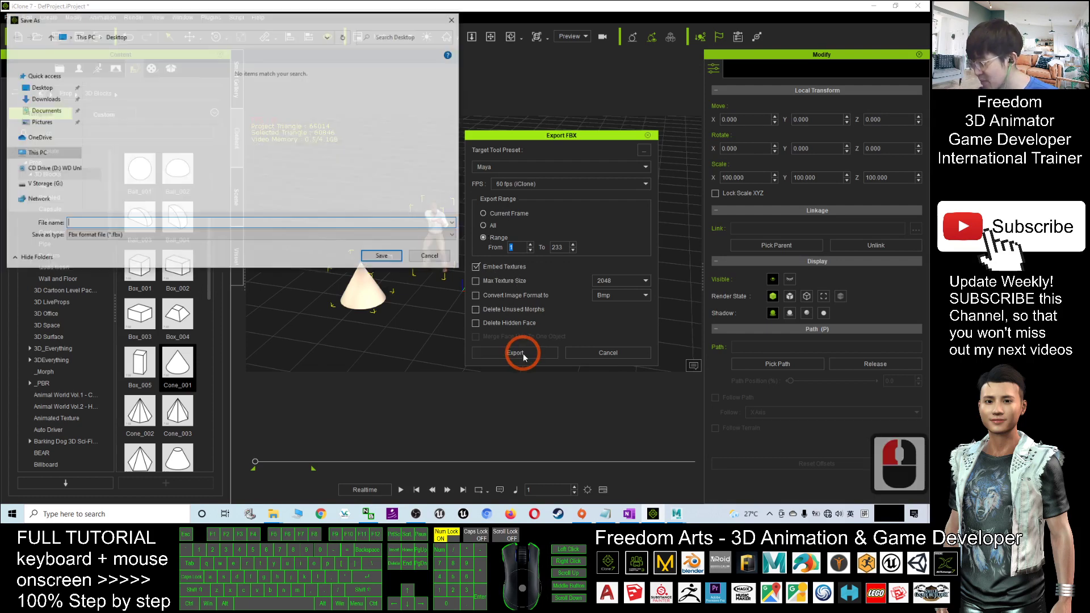
click(90, 175)
double_click(103, 225)
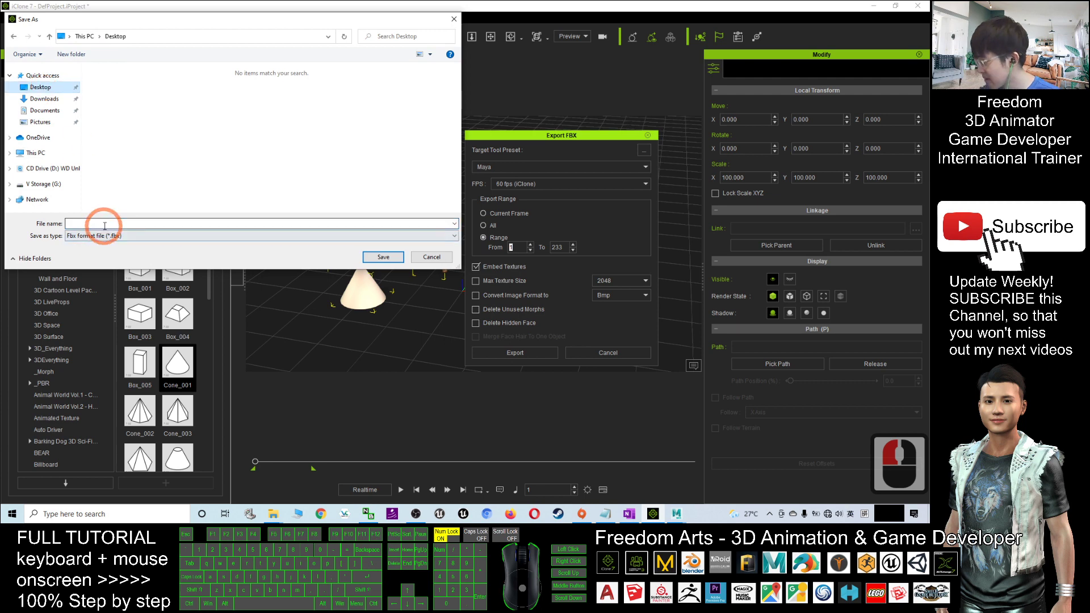
text(animation01)
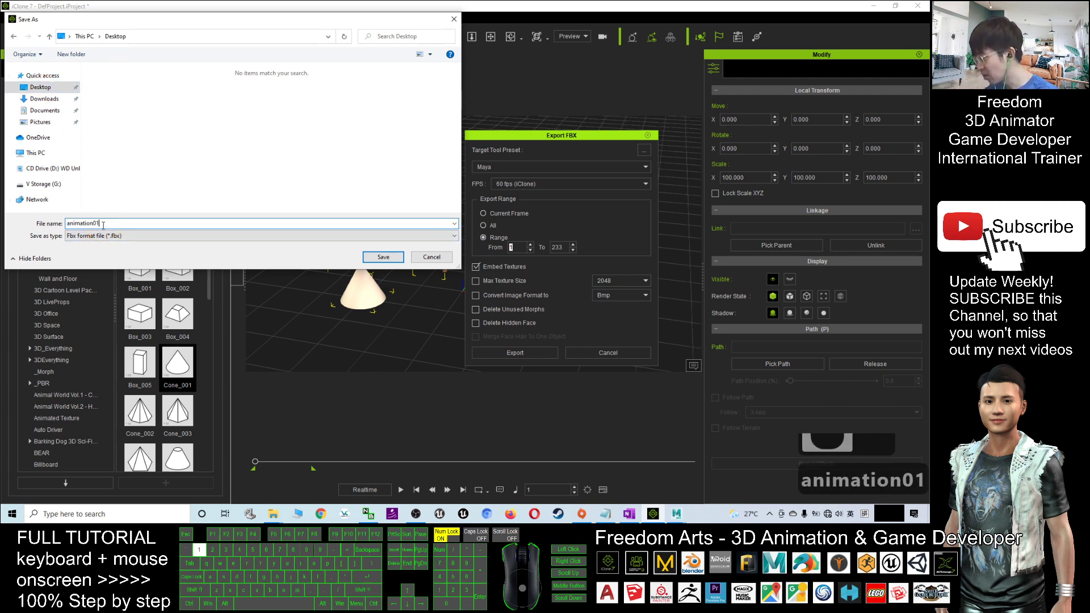
click(381, 258)
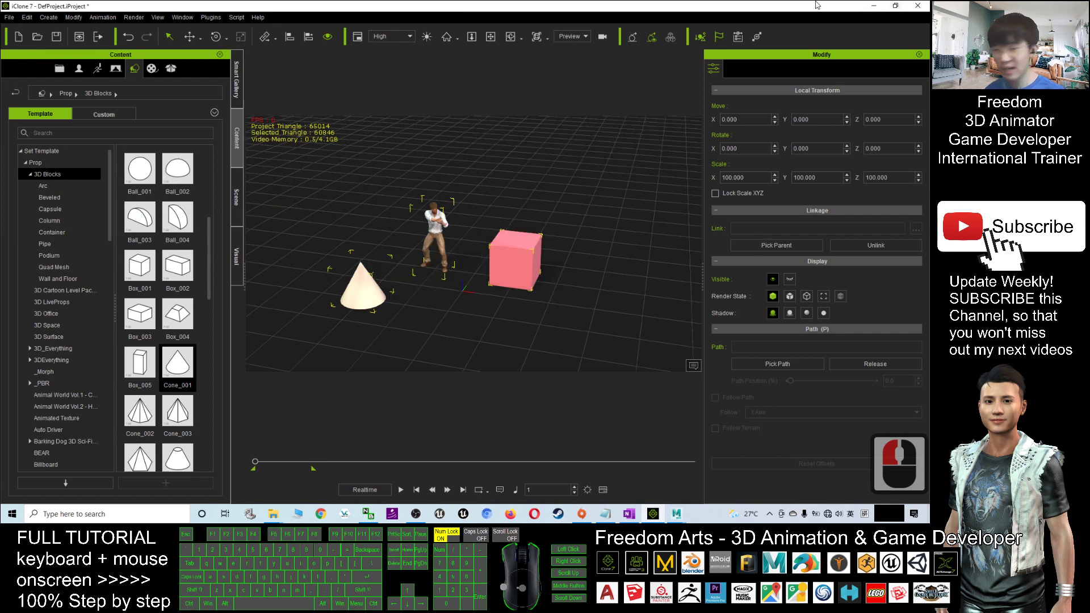
- Minimize iClone and bring the Maya window to the front
click(874, 5)
click(66, 117)
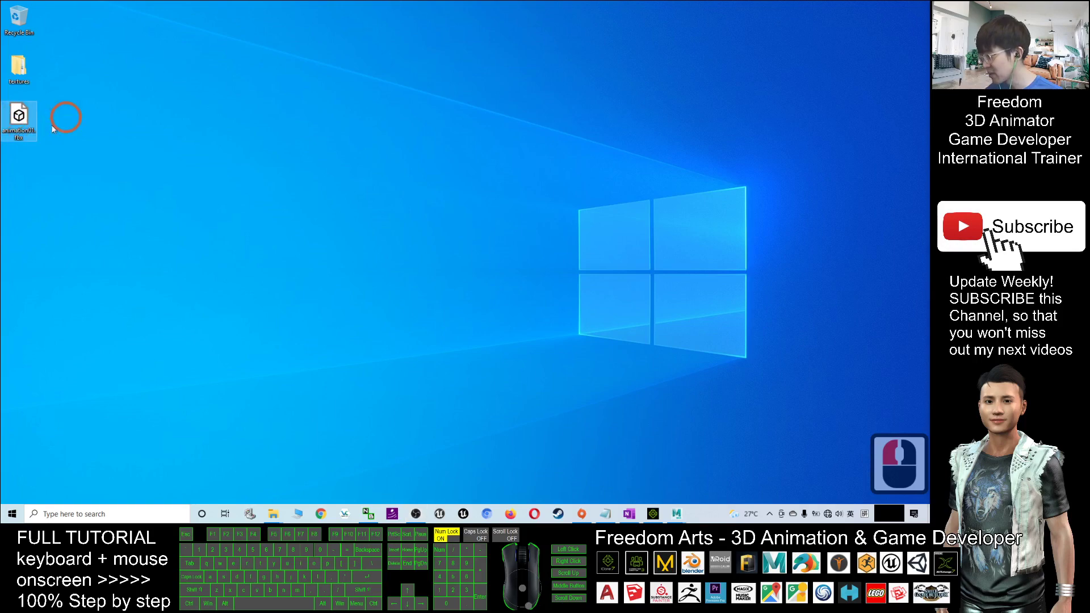
click(684, 471)
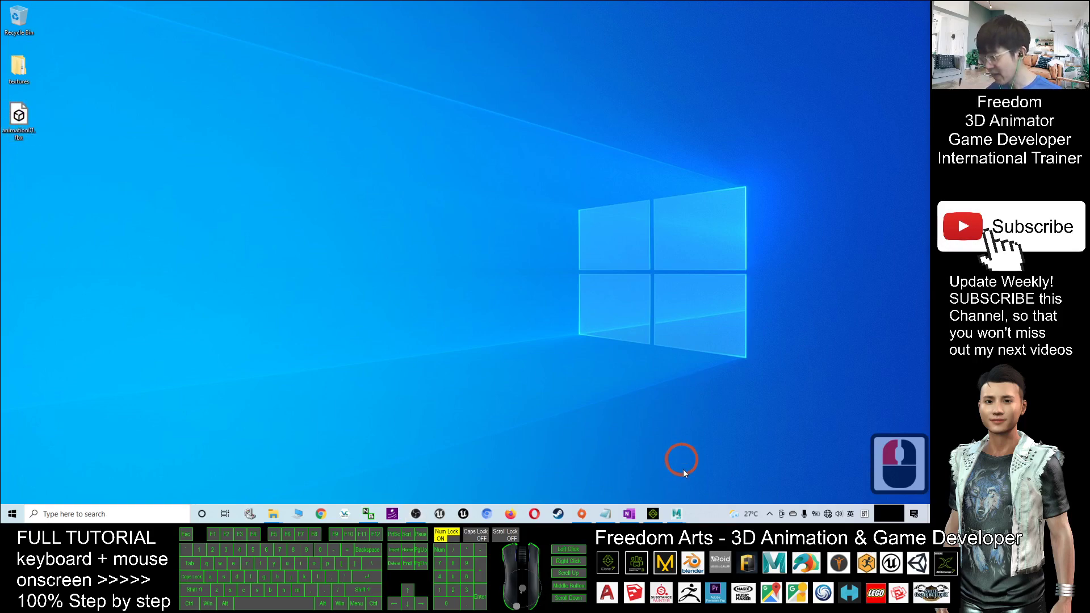
click(676, 514)
click(728, 472)
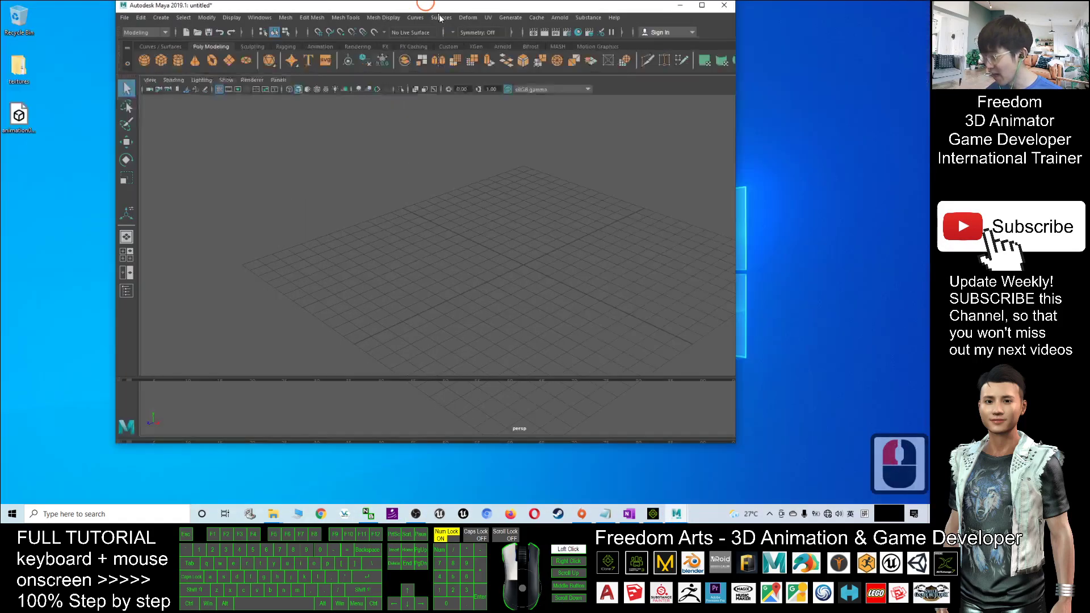
- Drag animation01.fbx from the Desktop into the Maya viewport to import it
drag(18, 116, 410, 243)
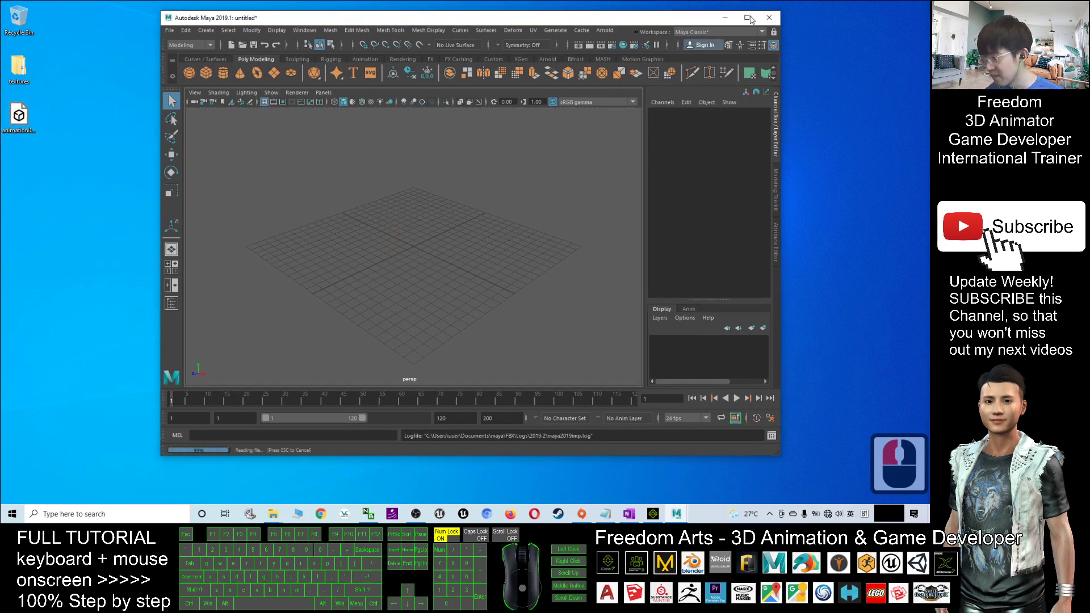
click(623, 153)
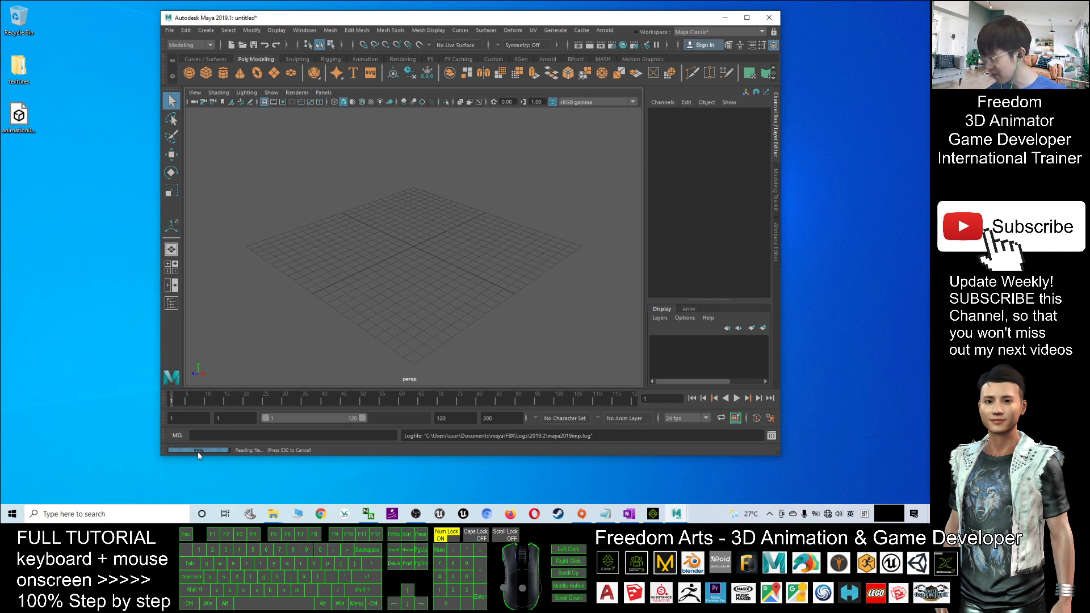
click(208, 472)
click(668, 371)
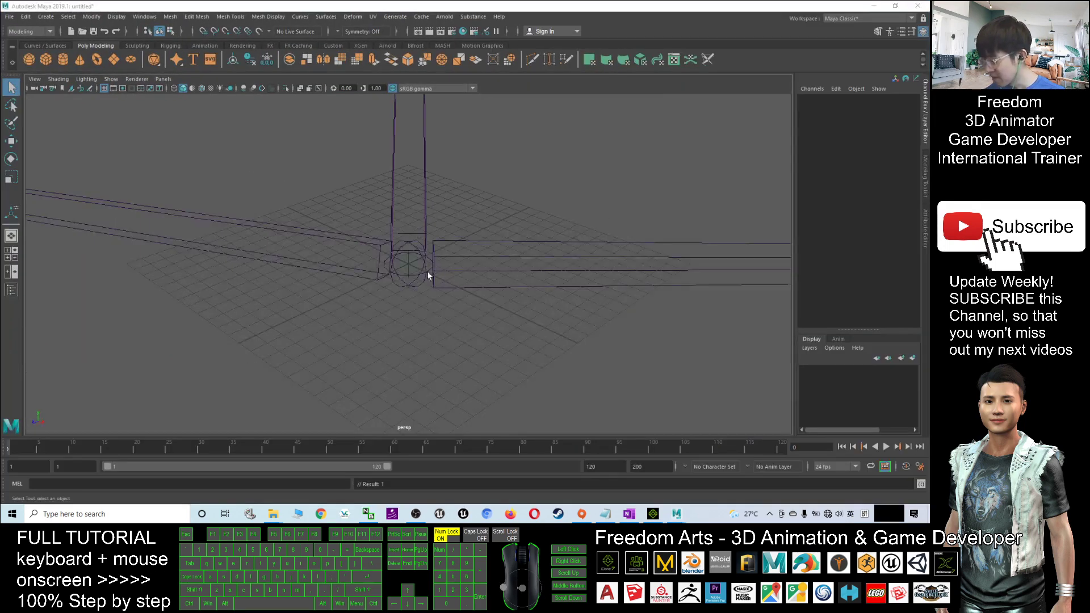
- Toggle mesh display off and back on to show the textured character, cone and box
click(438, 312)
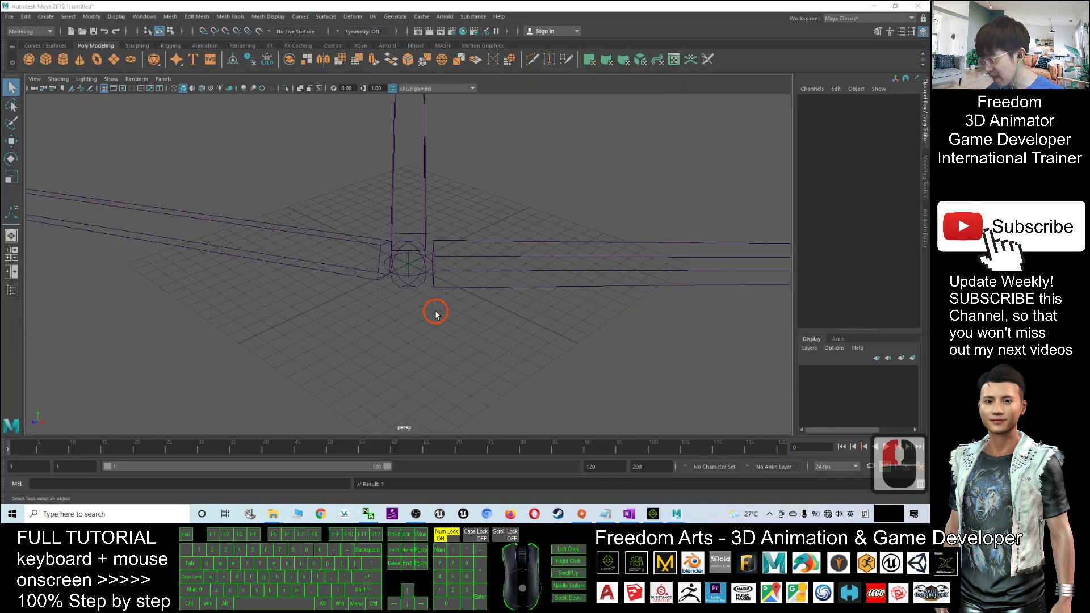
click(390, 314)
scroll(390, 313, down, 4)
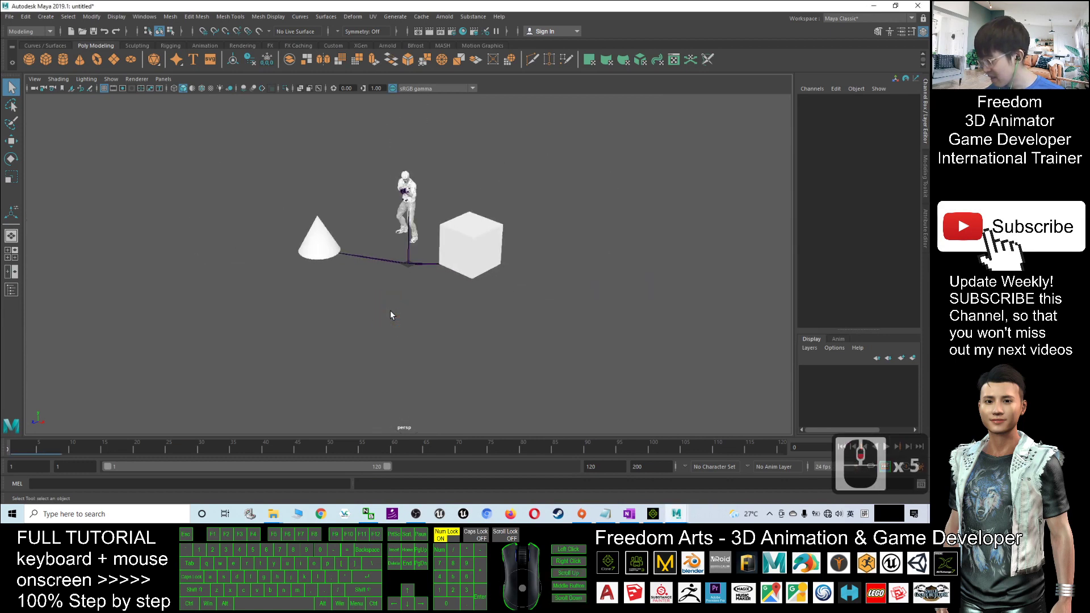
scroll(390, 310, up, 2)
scroll(390, 295, up, 2)
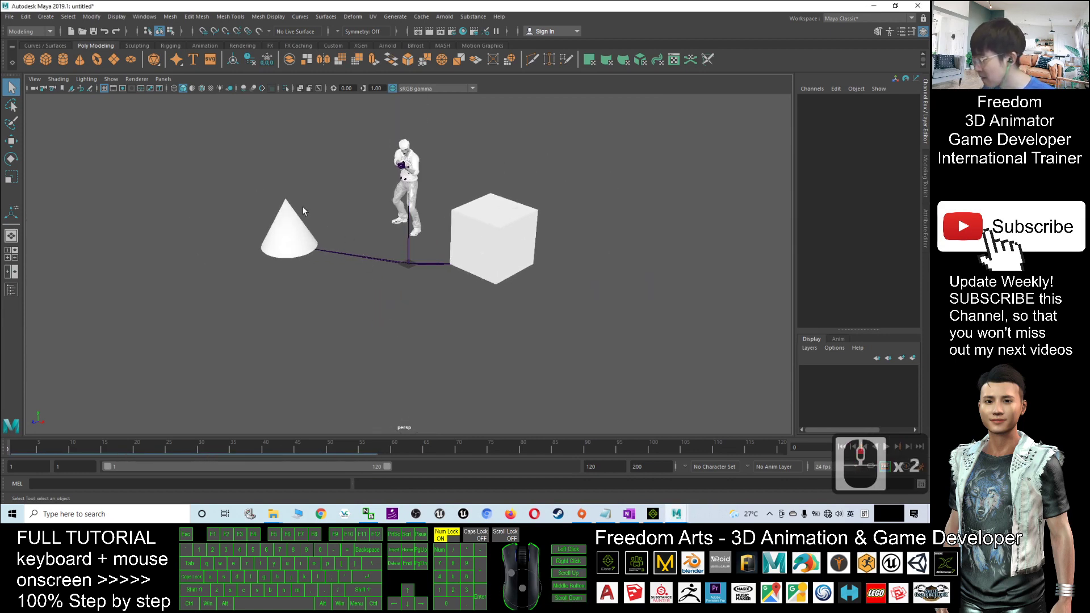
click(211, 89)
click(211, 88)
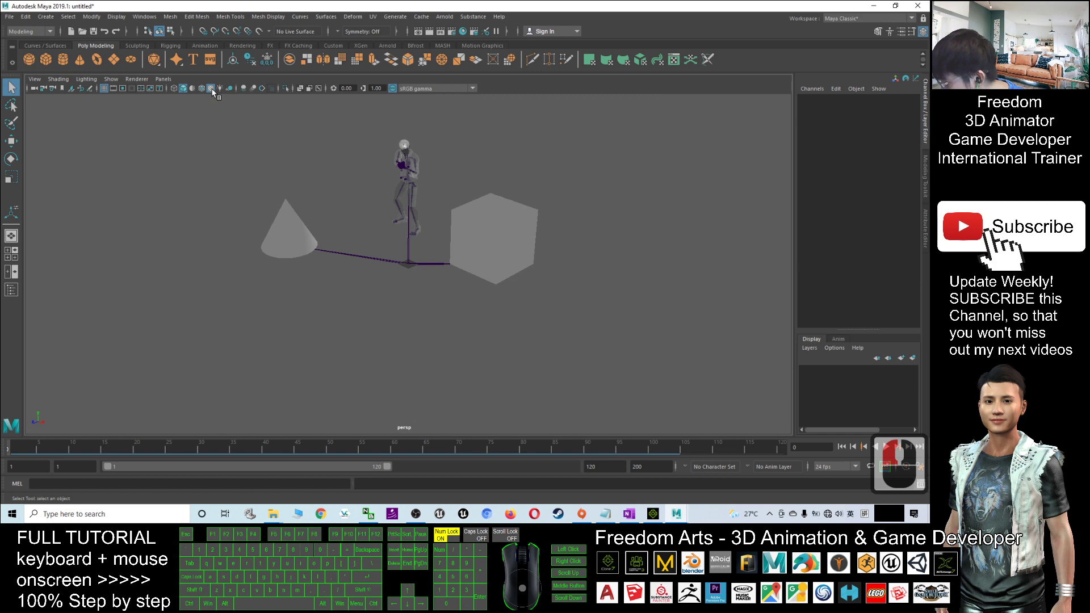
scroll(448, 230, up, 2)
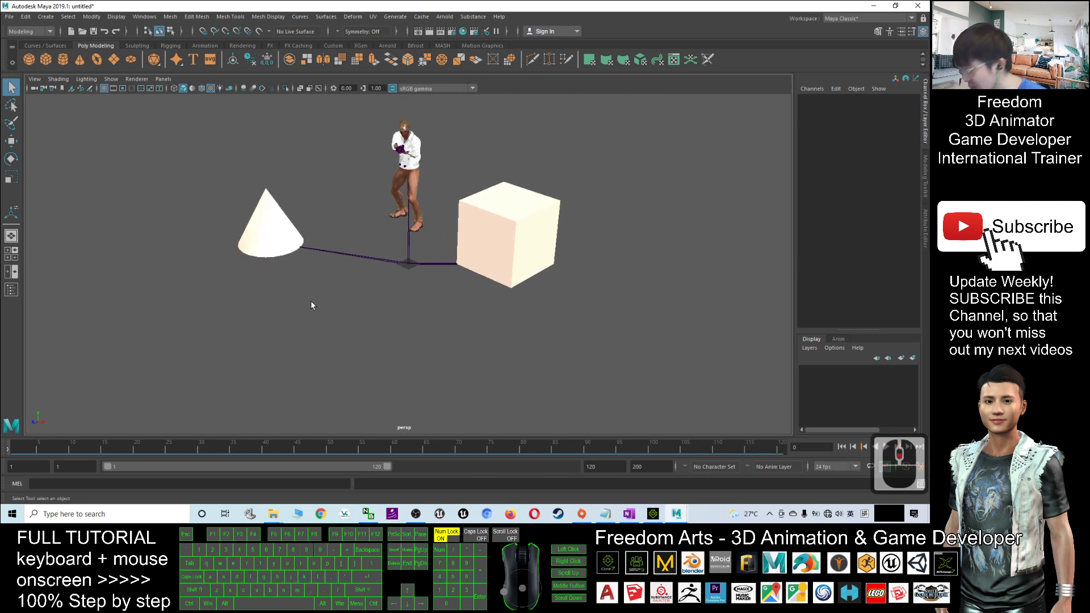
- Tumble and dolly around the scene, selecting the box, to view it from several angles
alt+drag(314, 318, 342, 319)
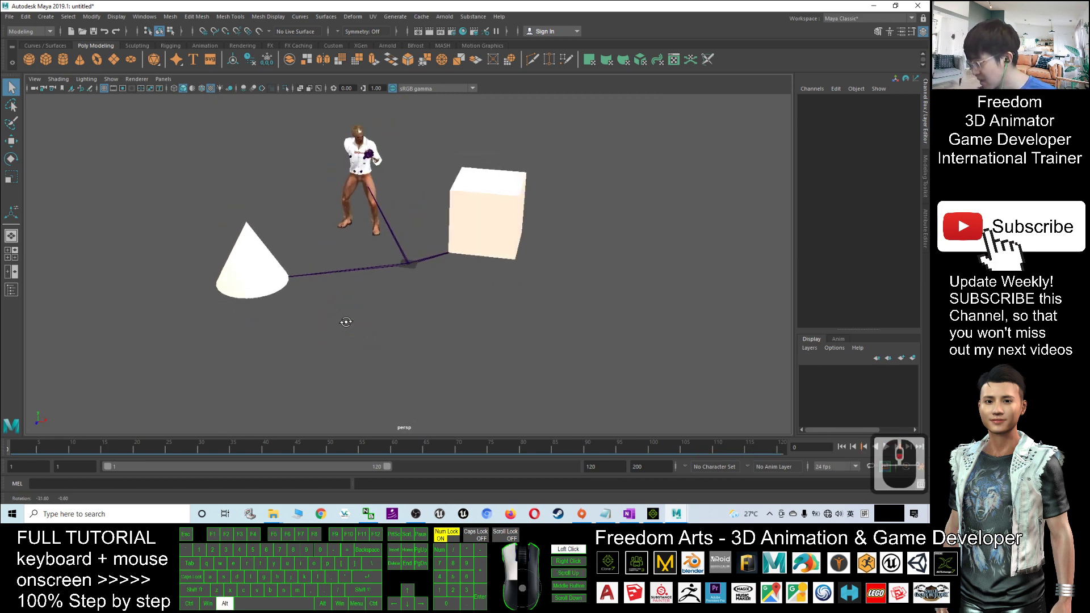
alt+drag(407, 296, 445, 329)
alt+click(454, 219)
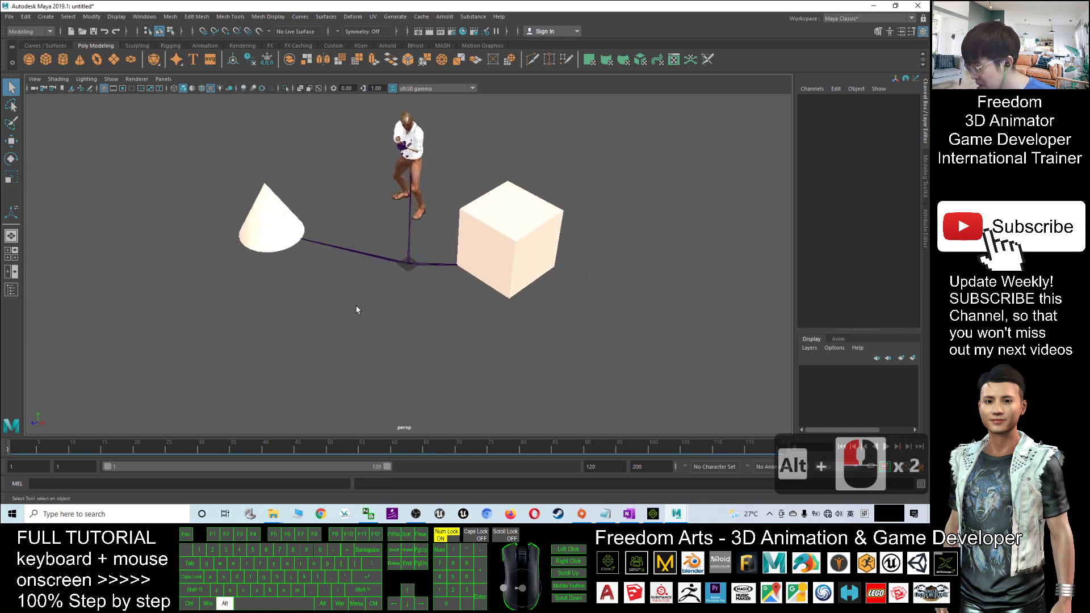
alt+drag(356, 310, 690, 272)
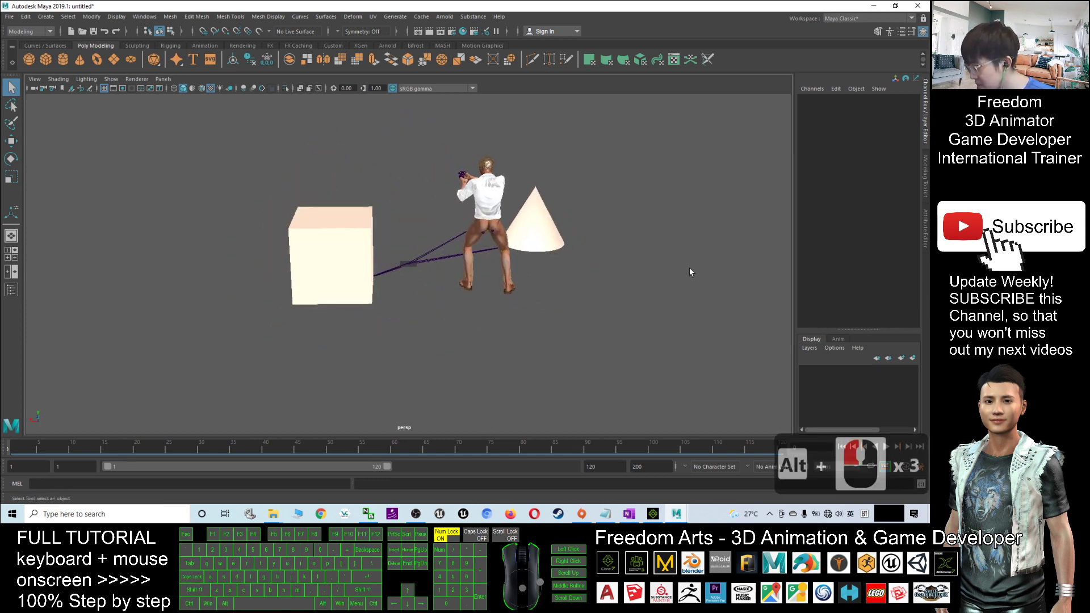
alt+drag(343, 287, 465, 308)
scroll(453, 284, up, 3)
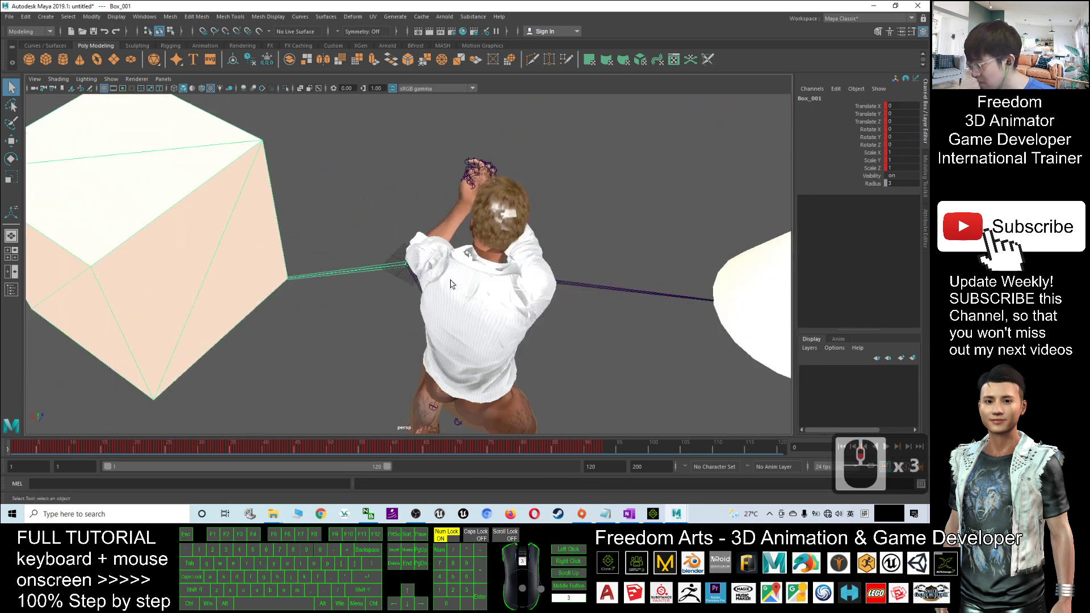
alt+drag(596, 246, 450, 248)
scroll(462, 236, down, 4)
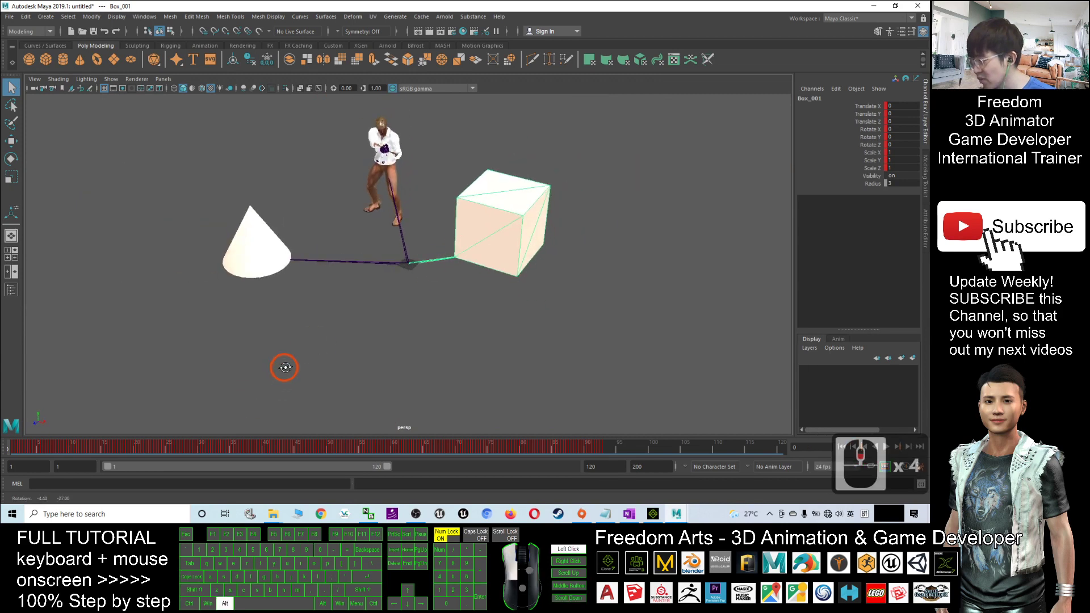
alt+drag(284, 368, 297, 367)
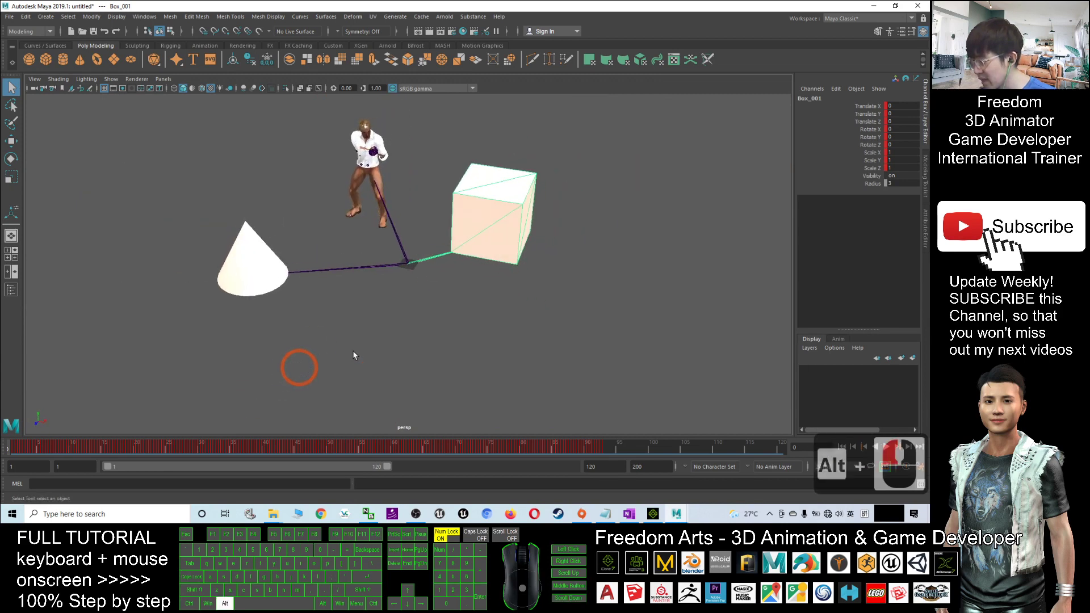
- Play the imported animation, stop it at frame 87, and switch back to iClone 7
click(890, 451)
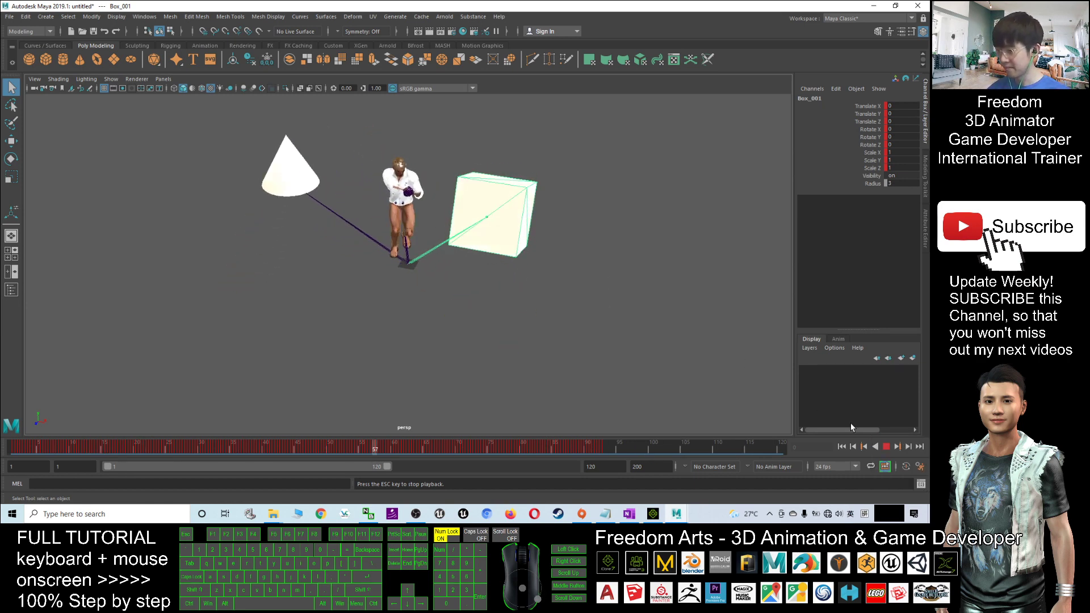
click(886, 446)
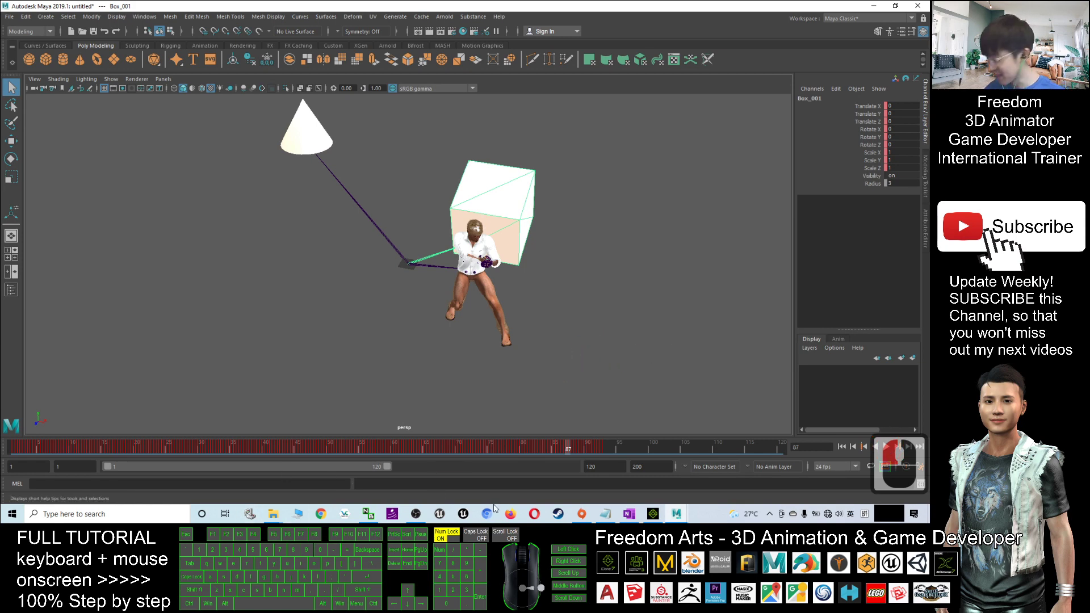
click(653, 514)
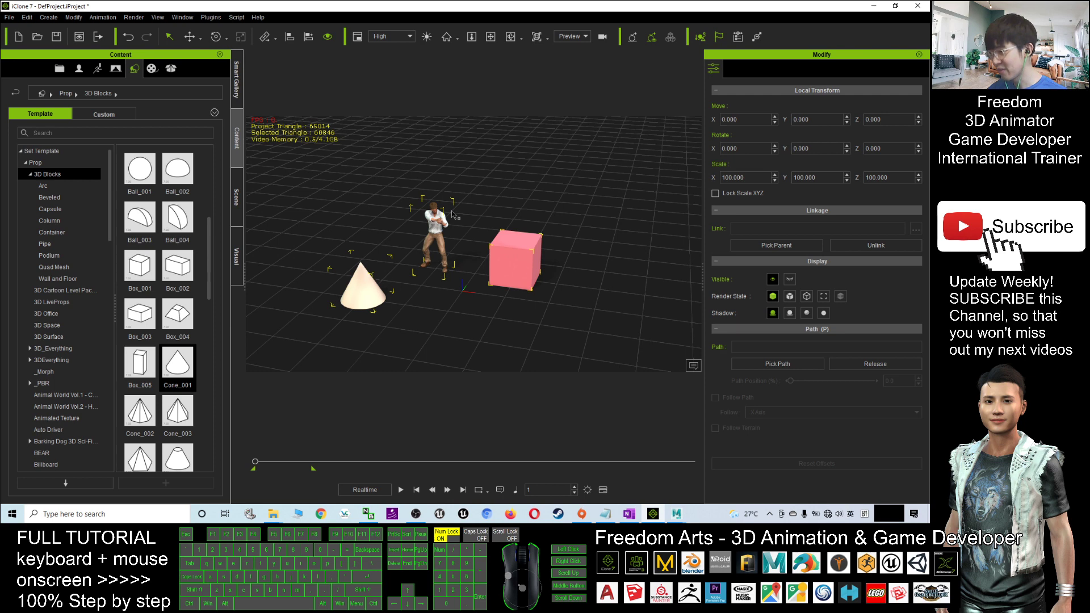
- In the Scene list, select Christian_CC together with the Box_001 and Cone_001 props
click(237, 198)
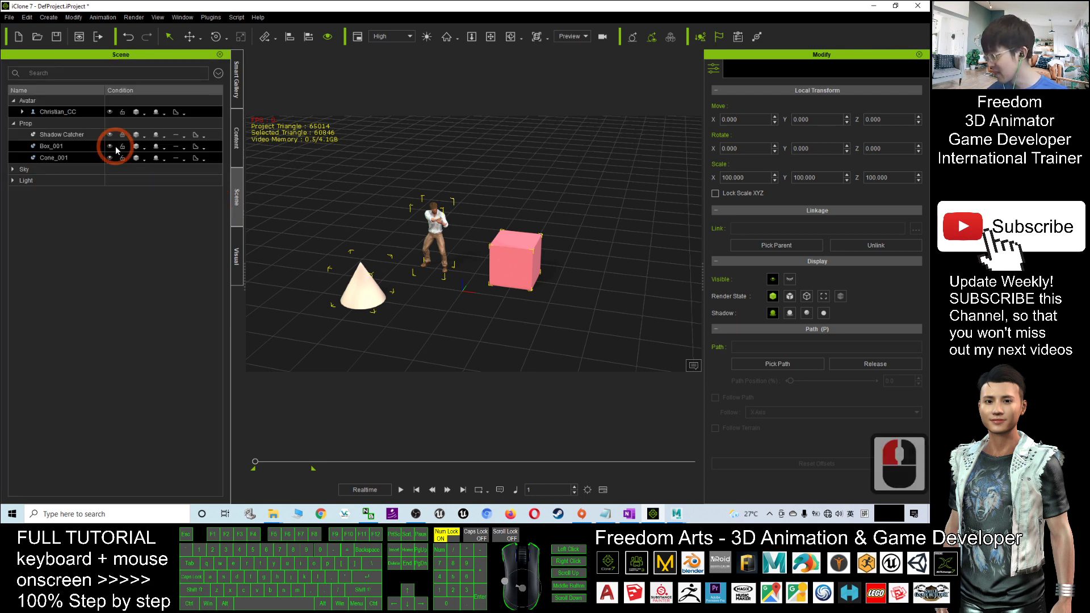
click(62, 145)
click(65, 112)
click(69, 112)
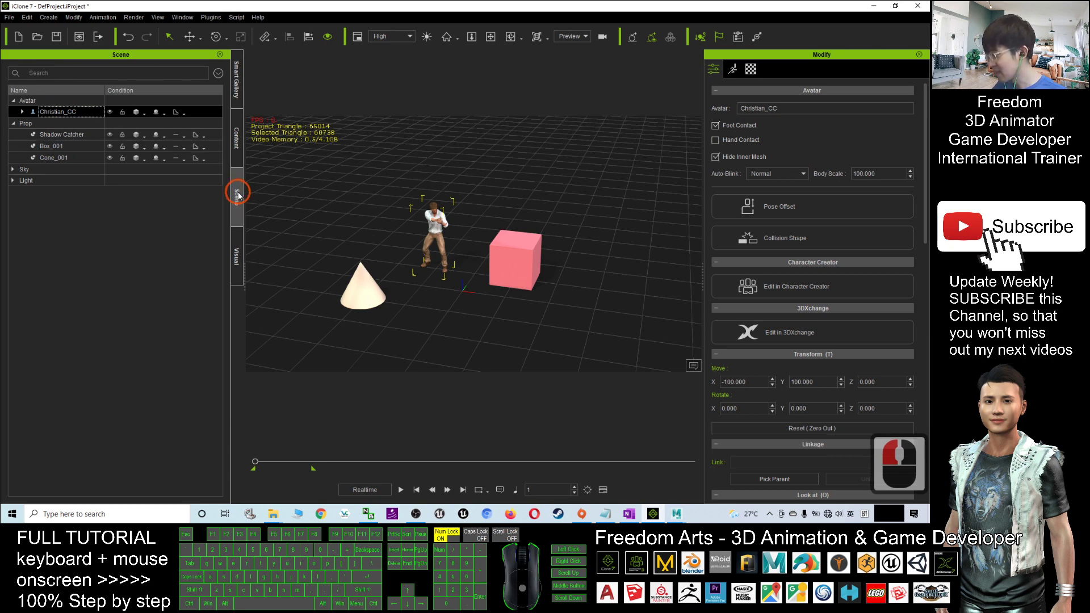
click(89, 101)
click(81, 113)
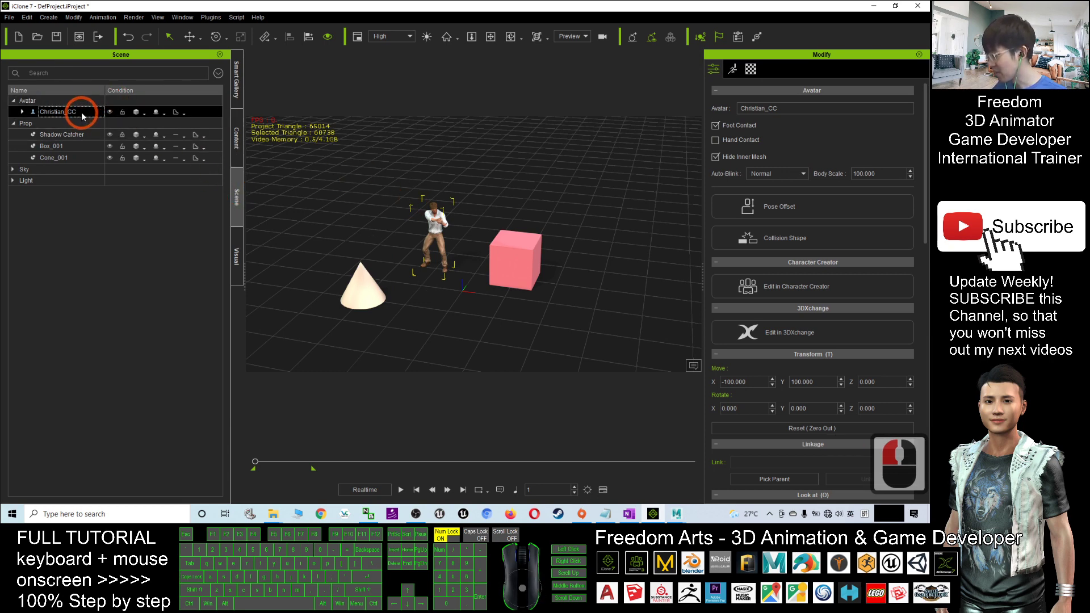
click(117, 91)
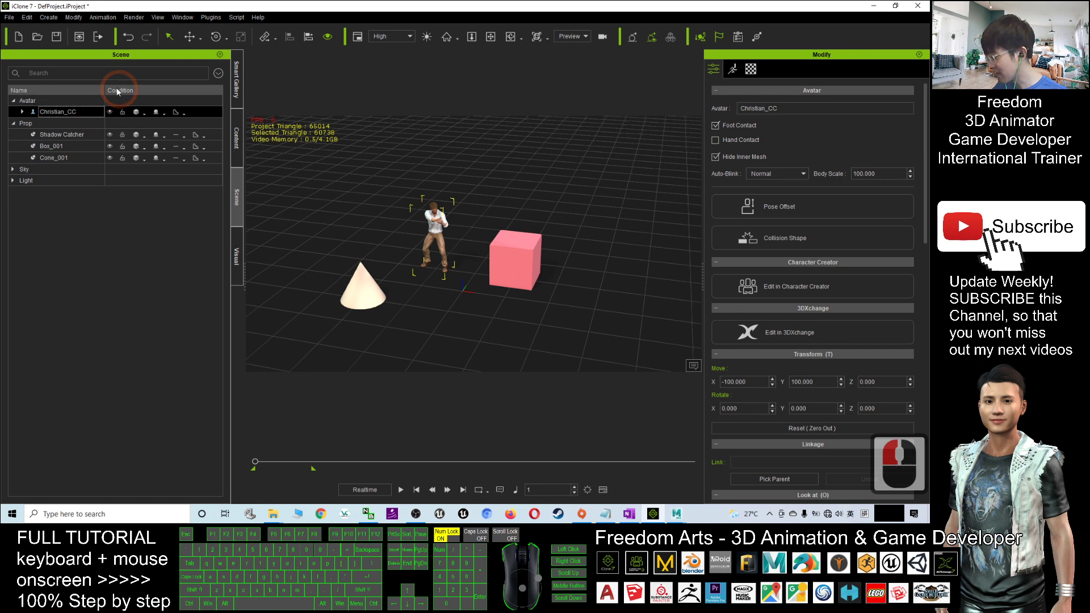
ctrl+click(57, 147)
ctrl+click(56, 157)
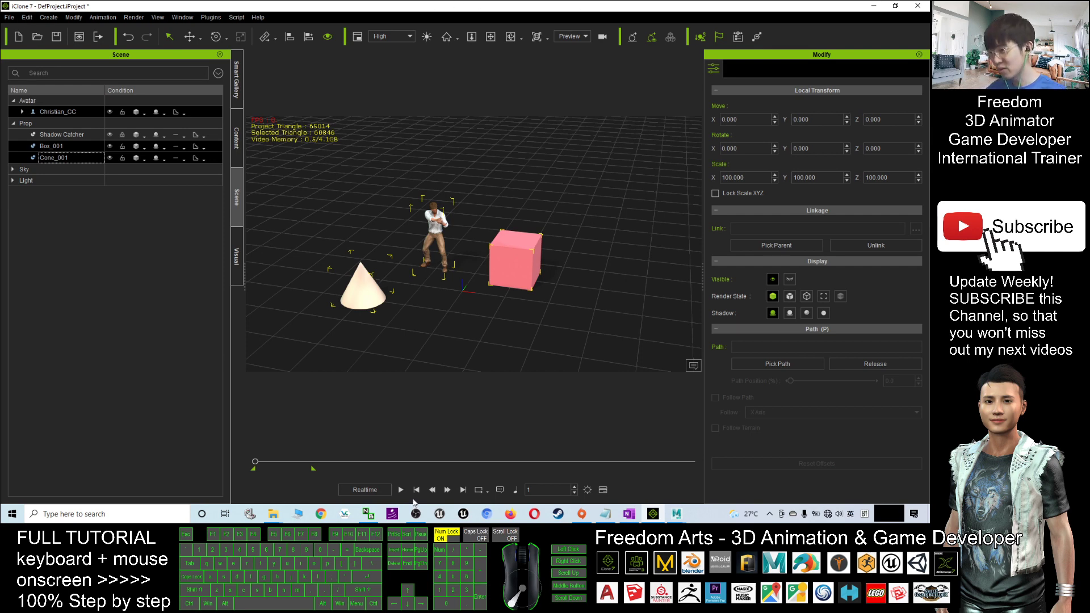
- Switch back to Maya and dolly the viewport out
mouse_move(676, 514)
click(745, 498)
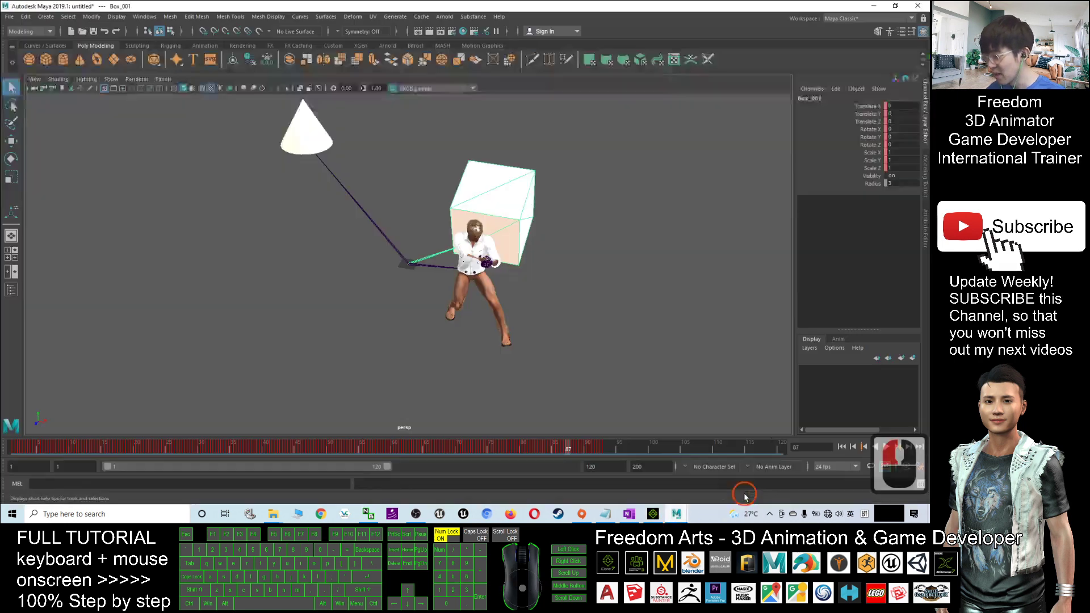
scroll(462, 218, down, 4)
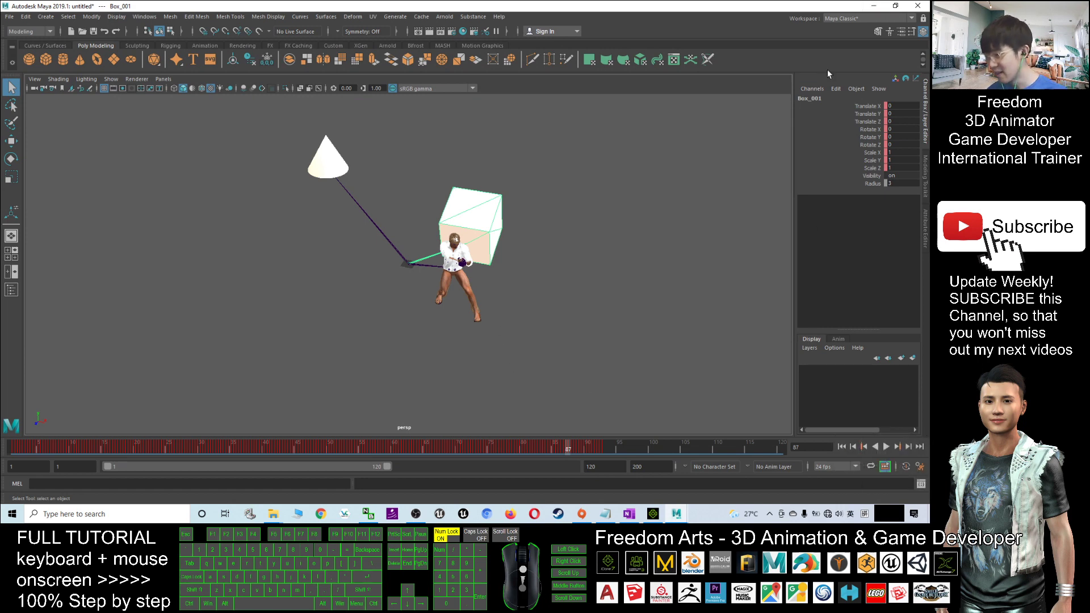
- Play the animation, stopping at frame 108, then replay it and stop at frame 84
click(886, 447)
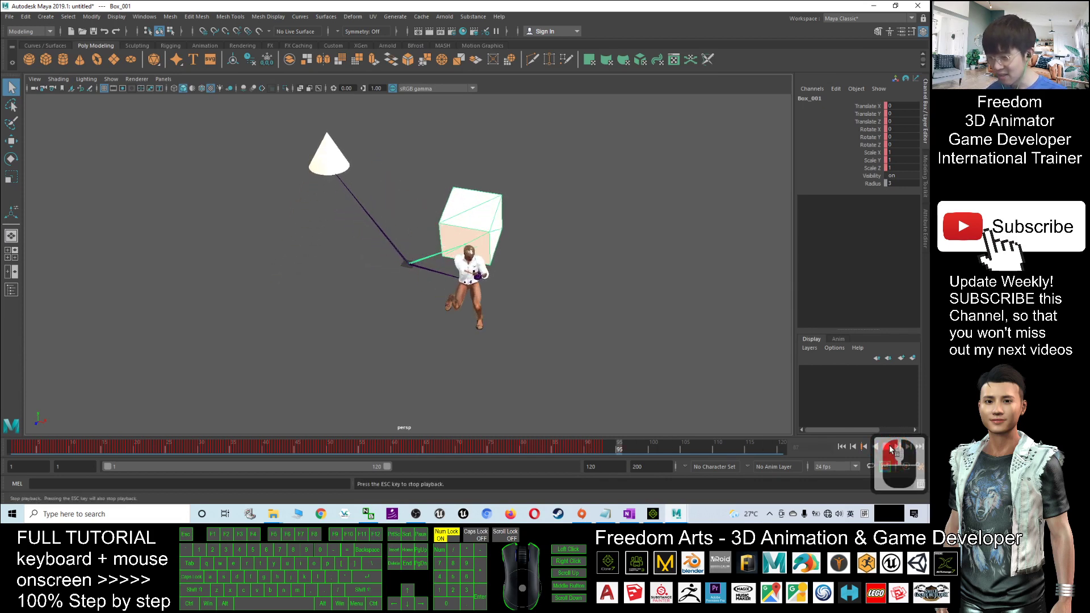
click(685, 390)
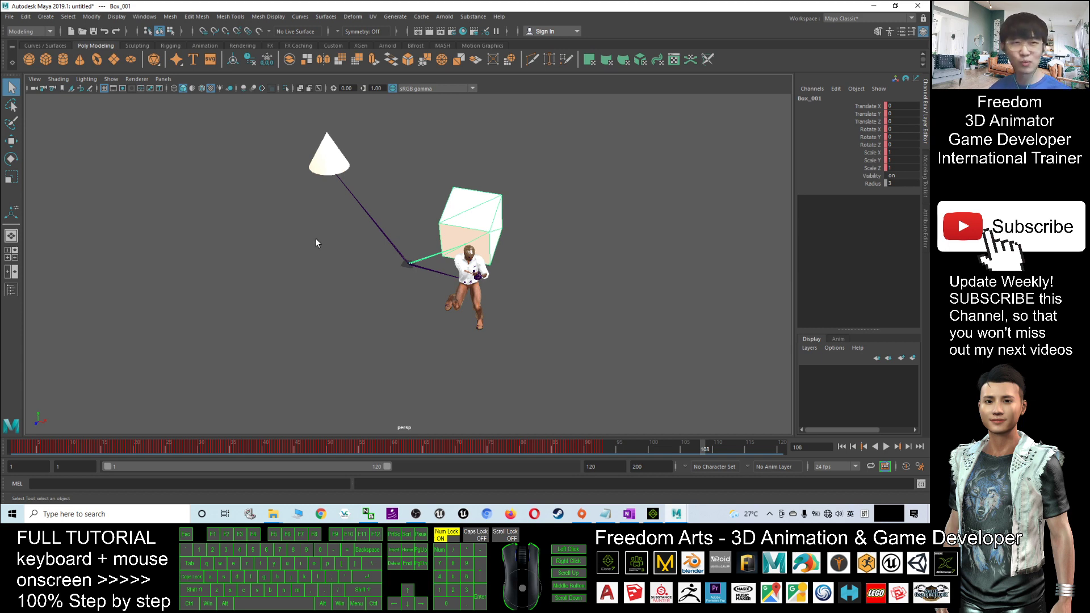
click(887, 448)
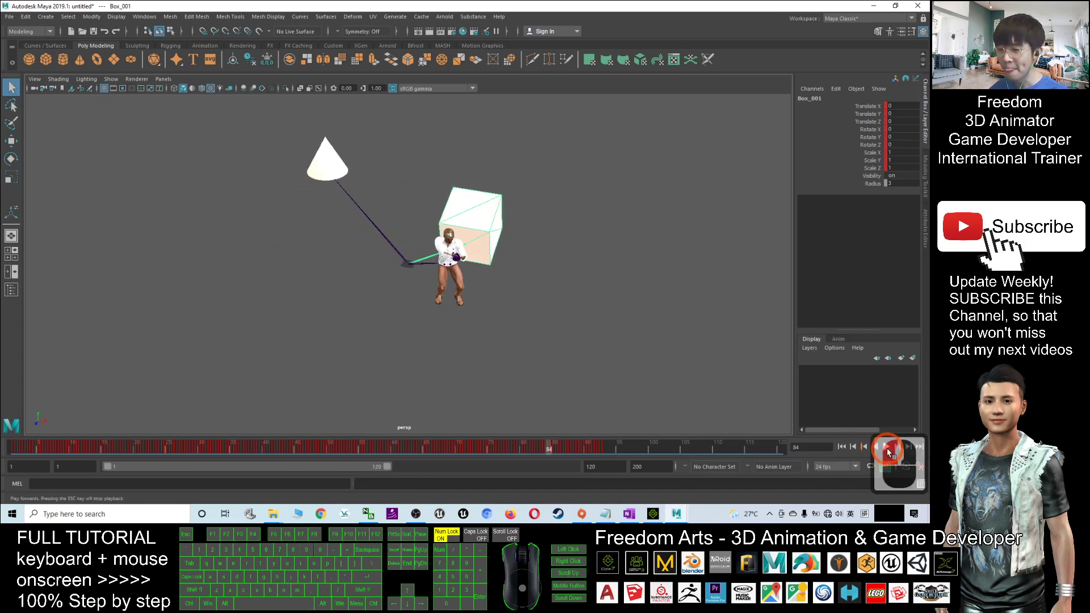
click(422, 271)
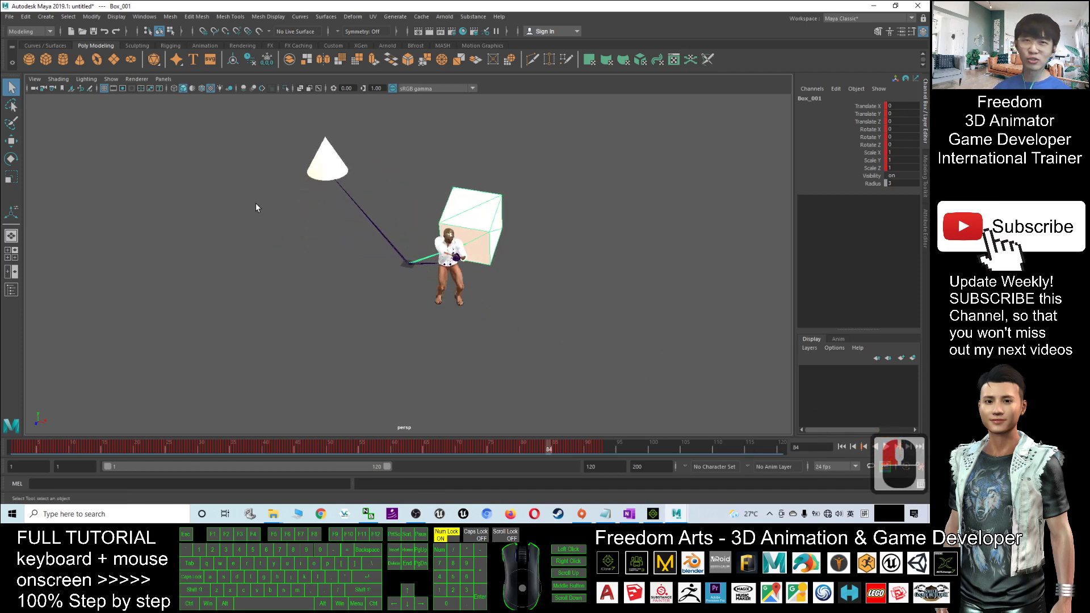